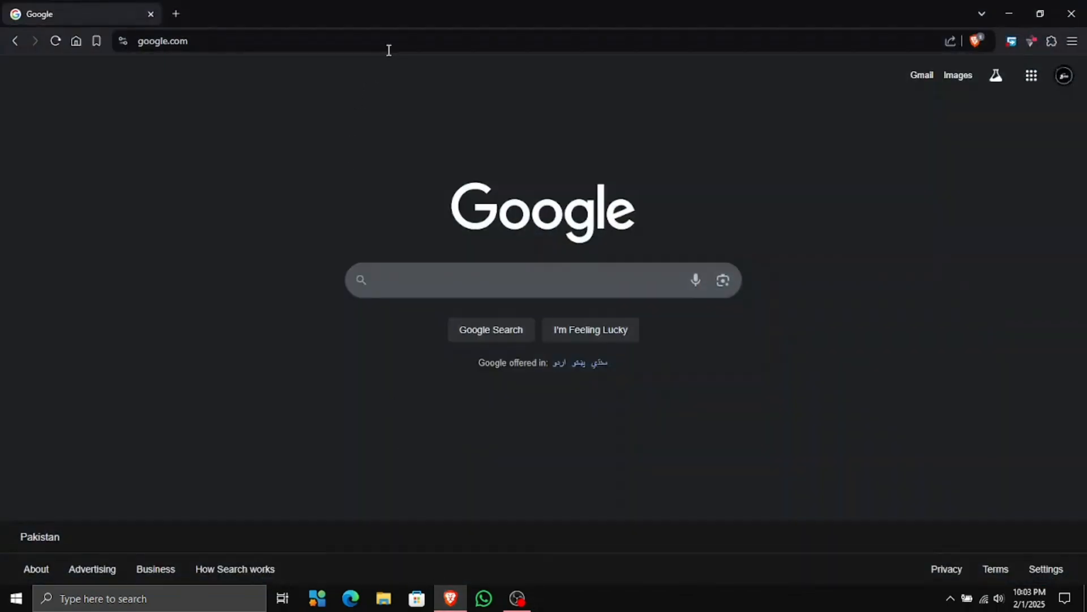
click(415, 44)
text(https://aka.ms/GetPCHealthCheckApp)
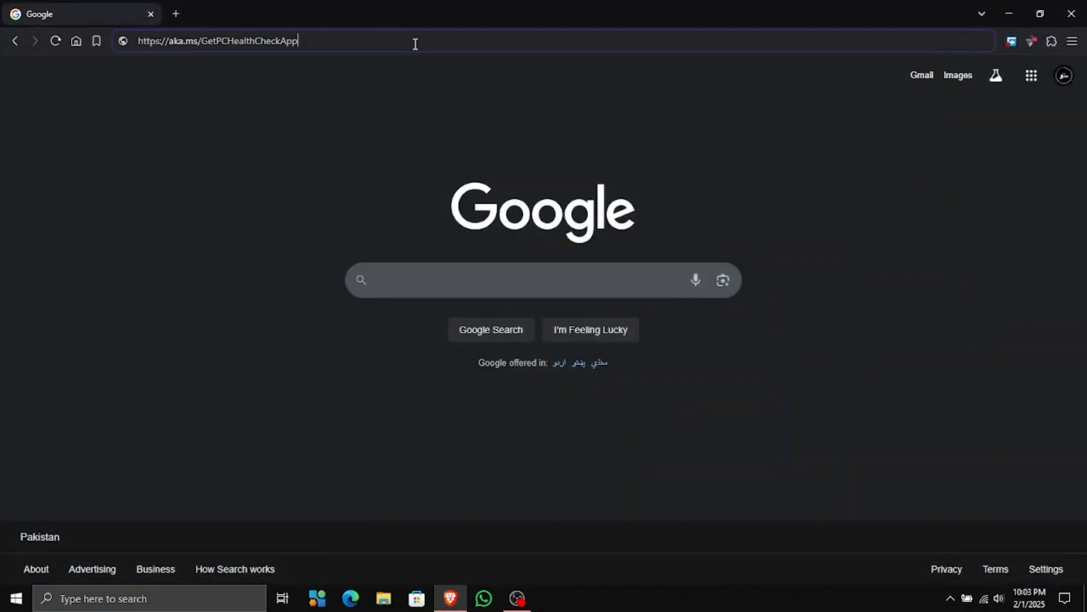
triple_click(414, 44)
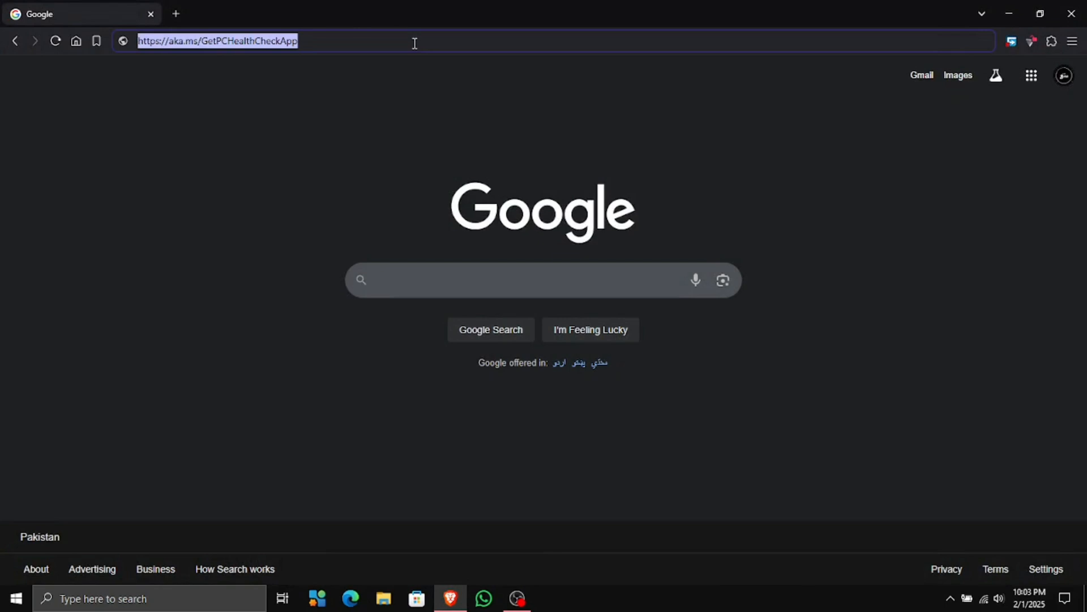
click(340, 147)
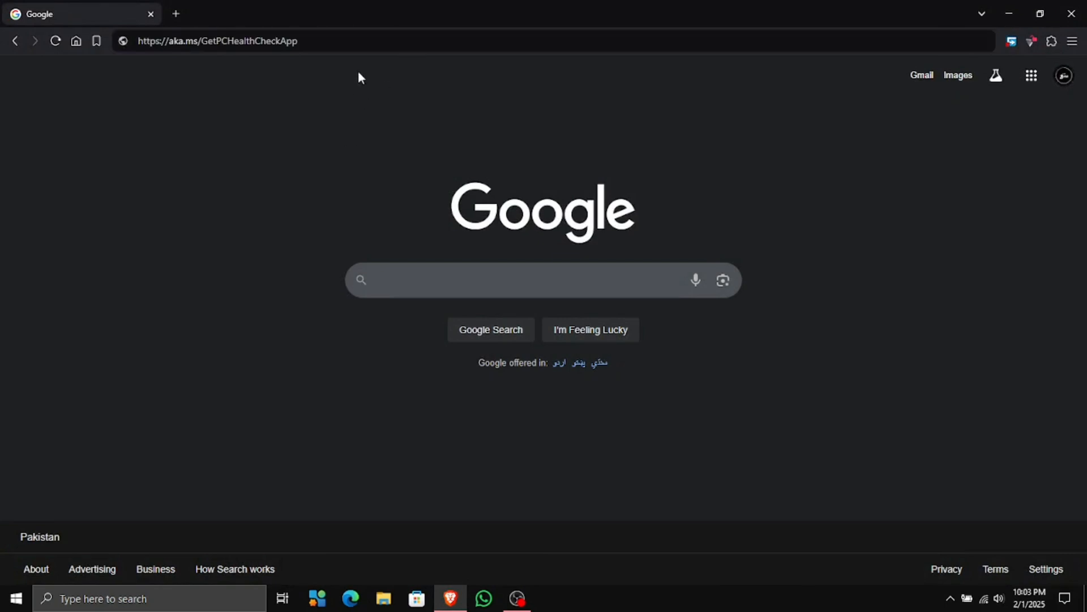
click(363, 46)
key(Return)
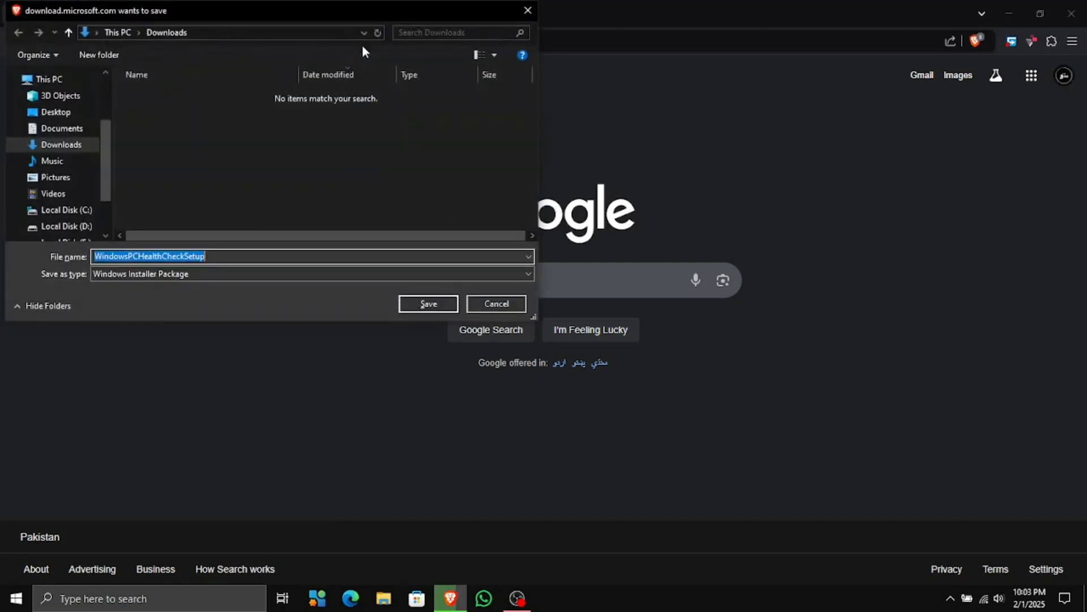
Save WindowsPCHealthCheckSetup.msi to Downloads and open it from the downloads panel
click(408, 310)
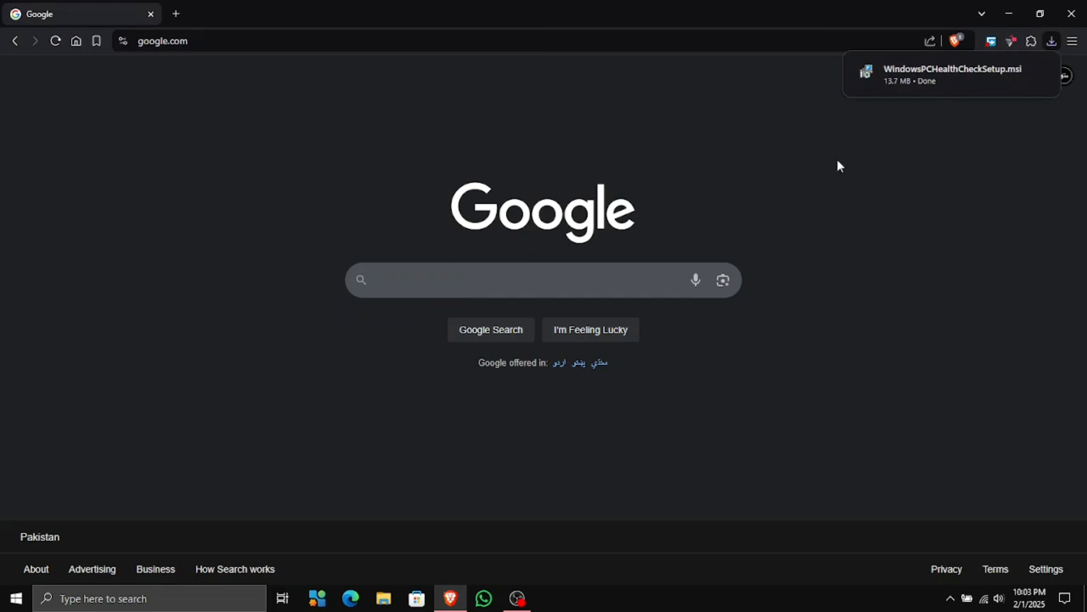
mouse_move(1005, 77)
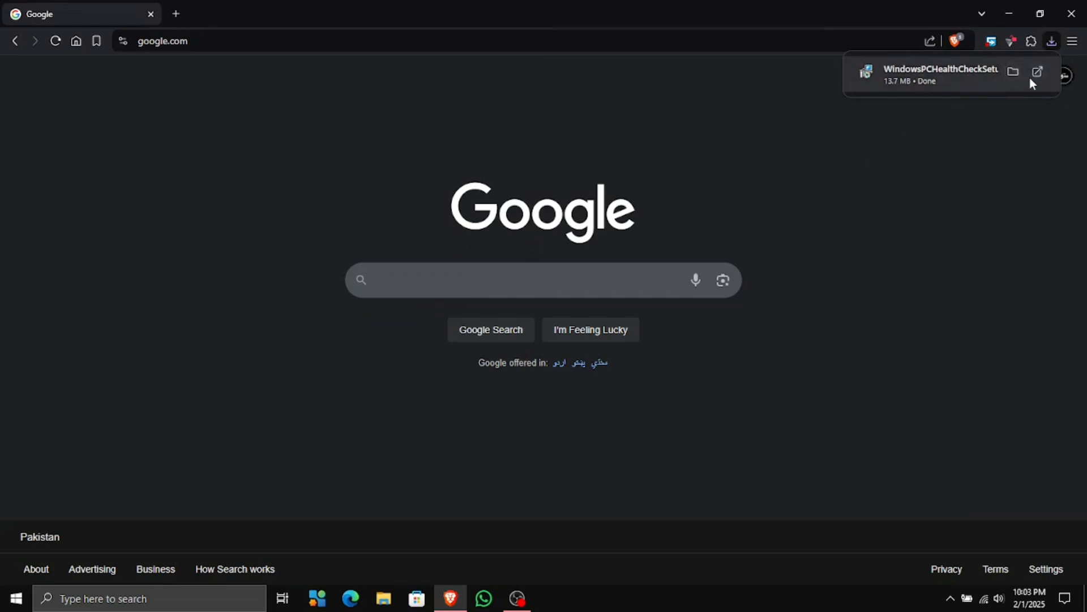
click(1032, 75)
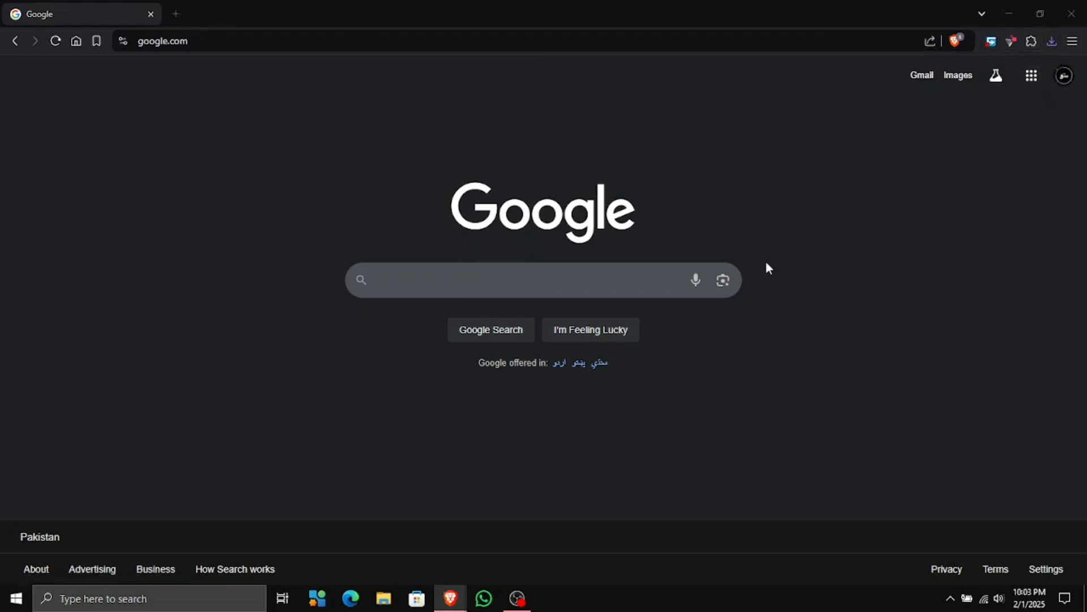
Accept the licence agreement, install PC Health Check, and finish with the app opening
click(559, 380)
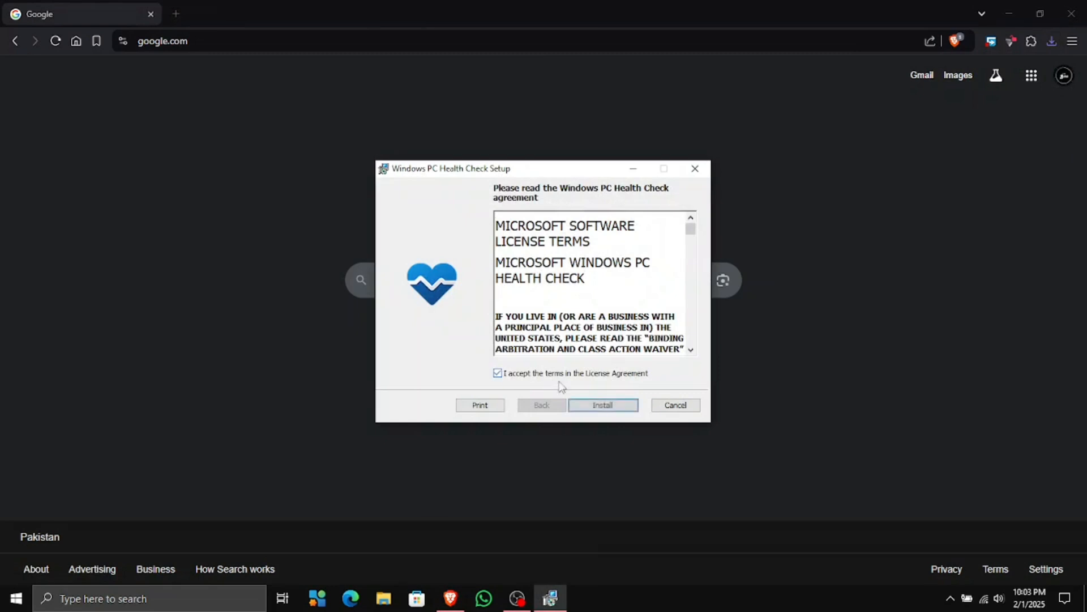
click(589, 404)
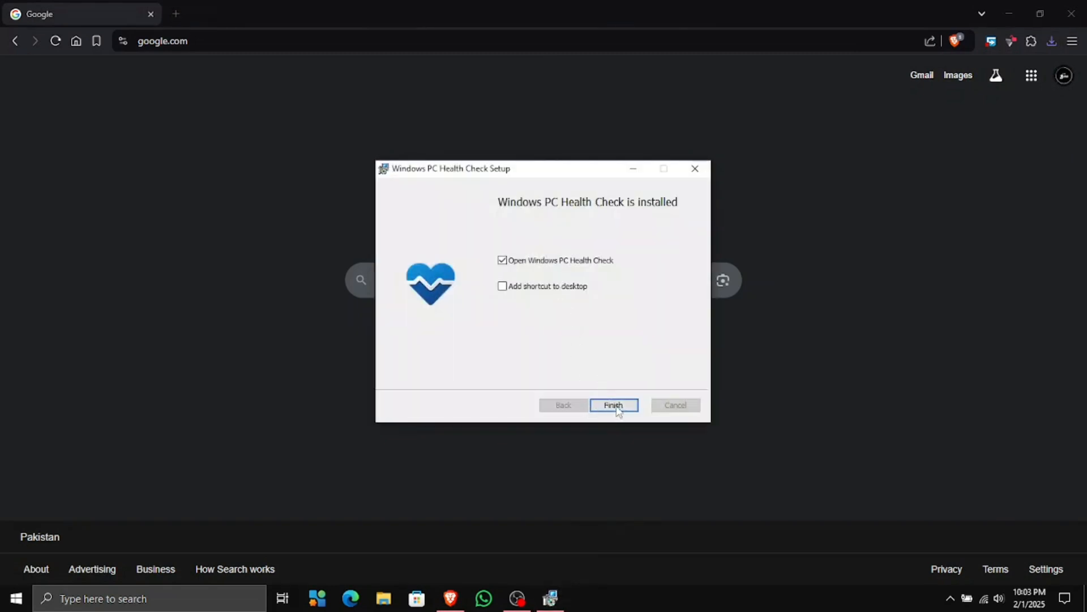
click(616, 406)
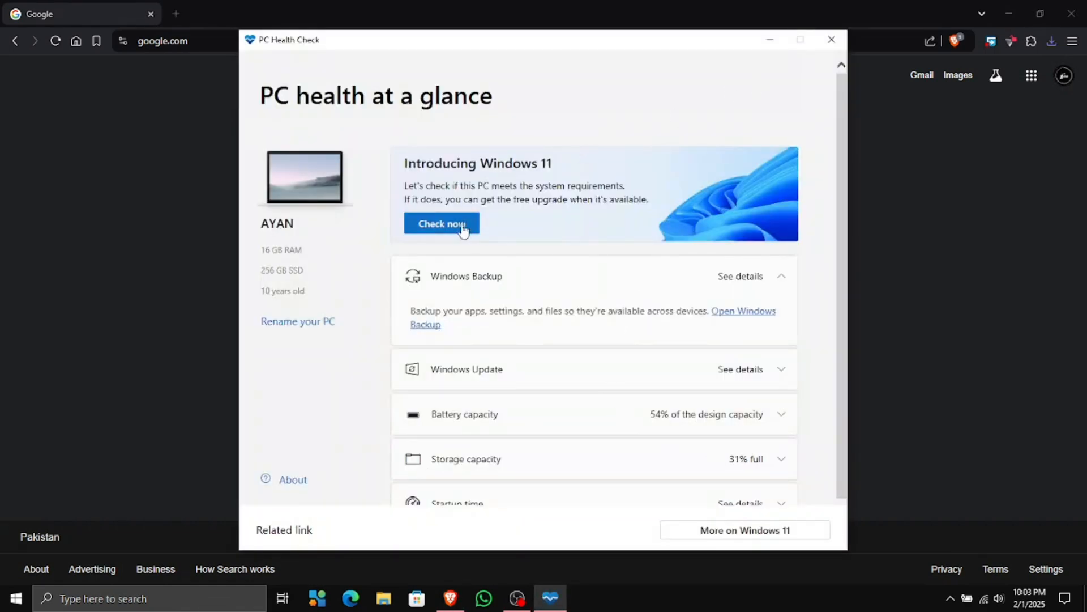
Run the Windows 11 check and expand the full list of requirement results
click(442, 228)
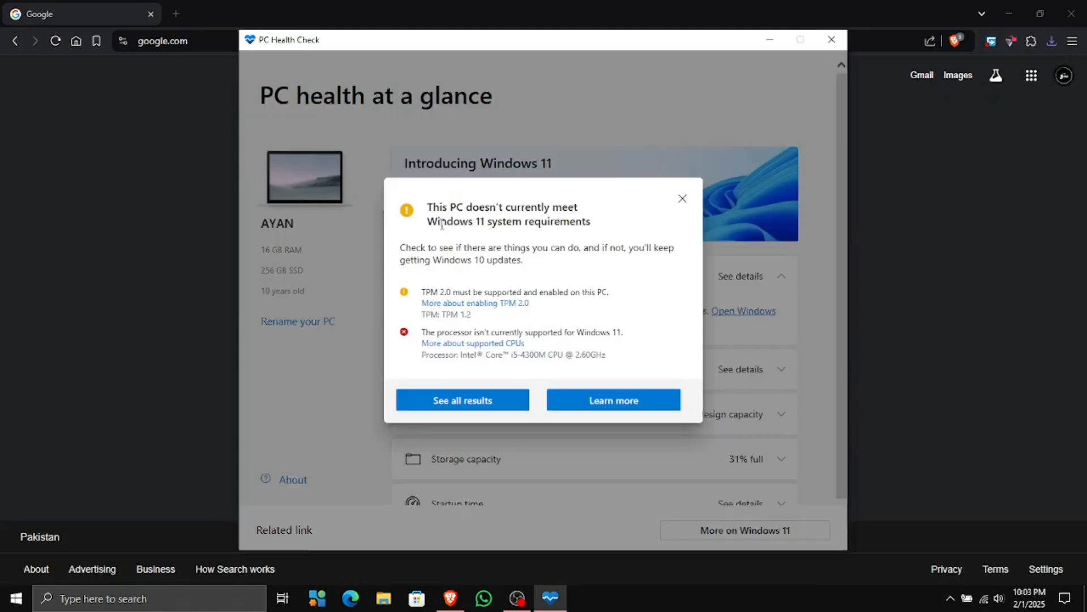
click(456, 402)
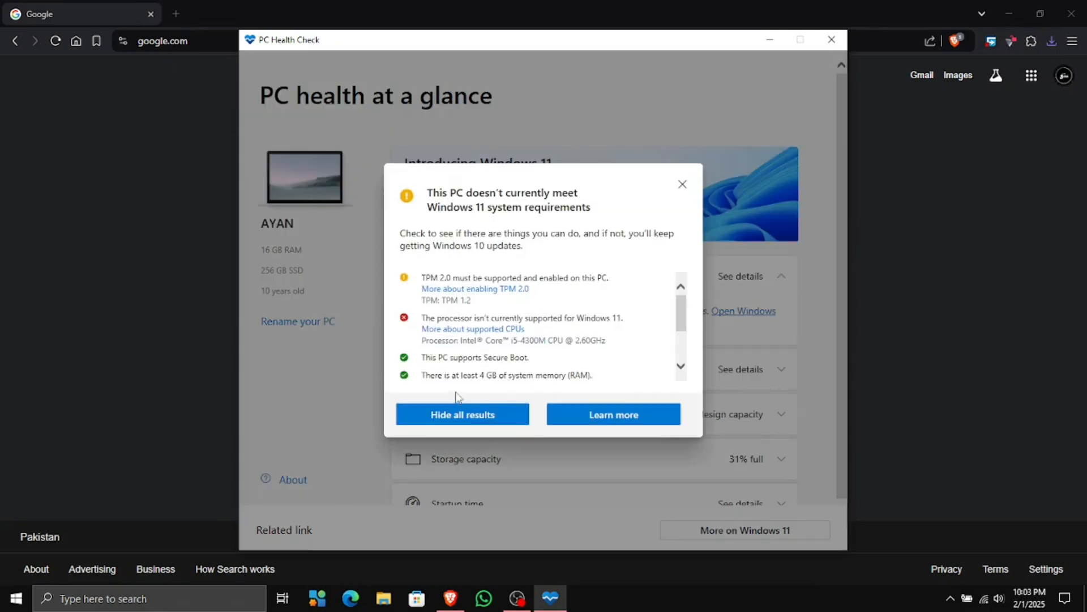
scroll(489, 335, down, 3)
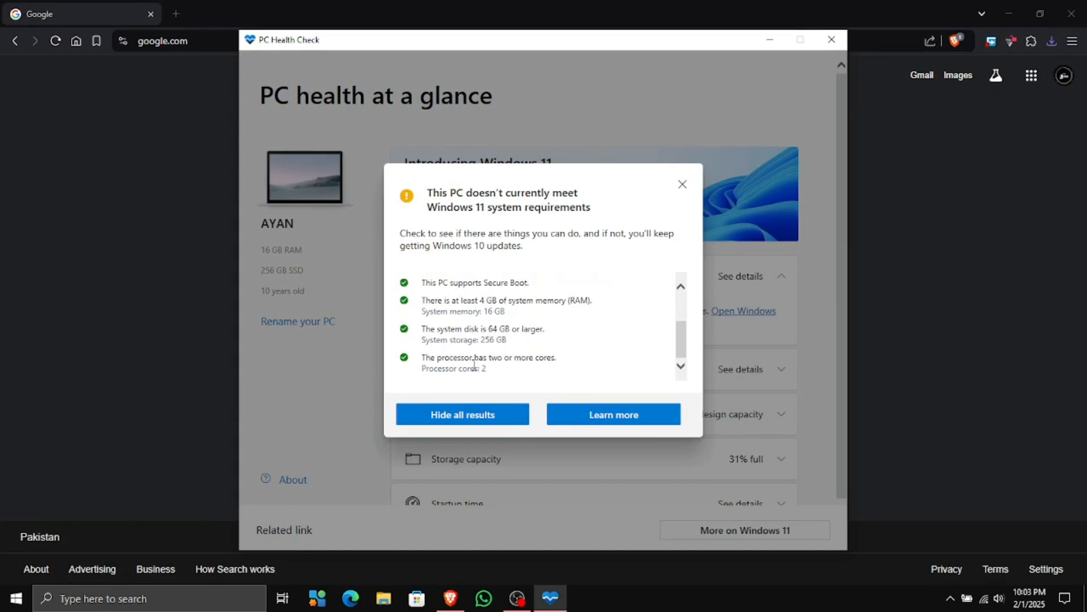
scroll(474, 363, up, 3)
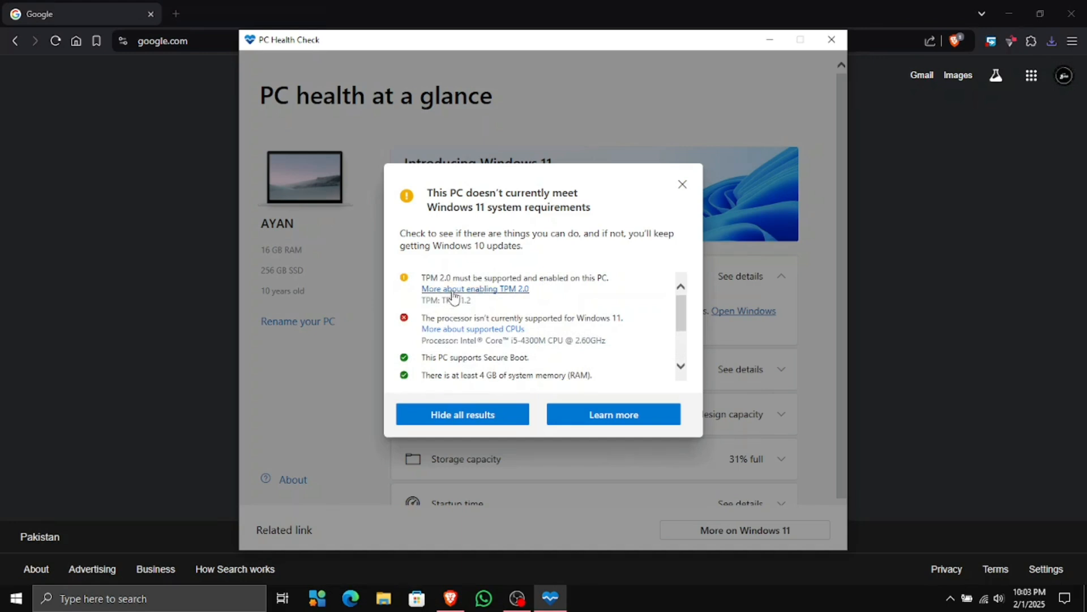
Highlight the failing TPM 2.0 line (TPM 1.2) and the unsupported processor line
triple_click(474, 278)
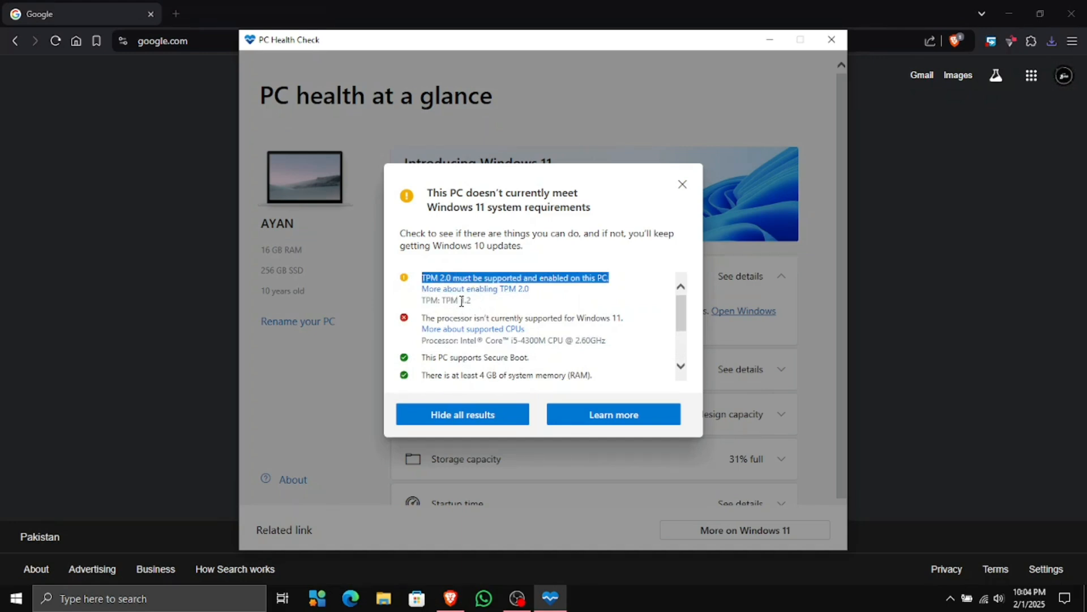
triple_click(474, 317)
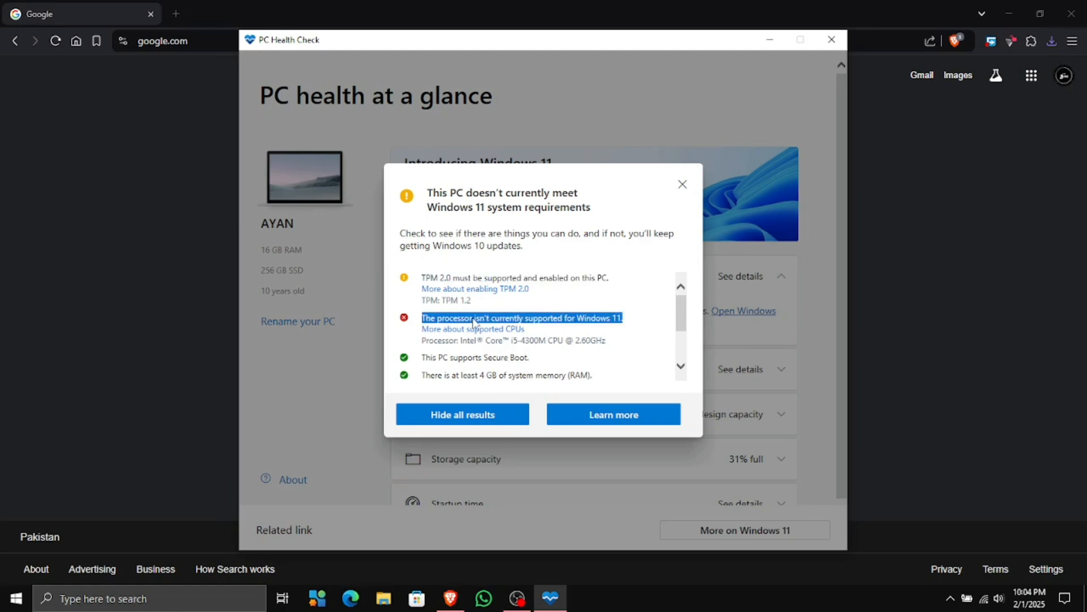
click(441, 303)
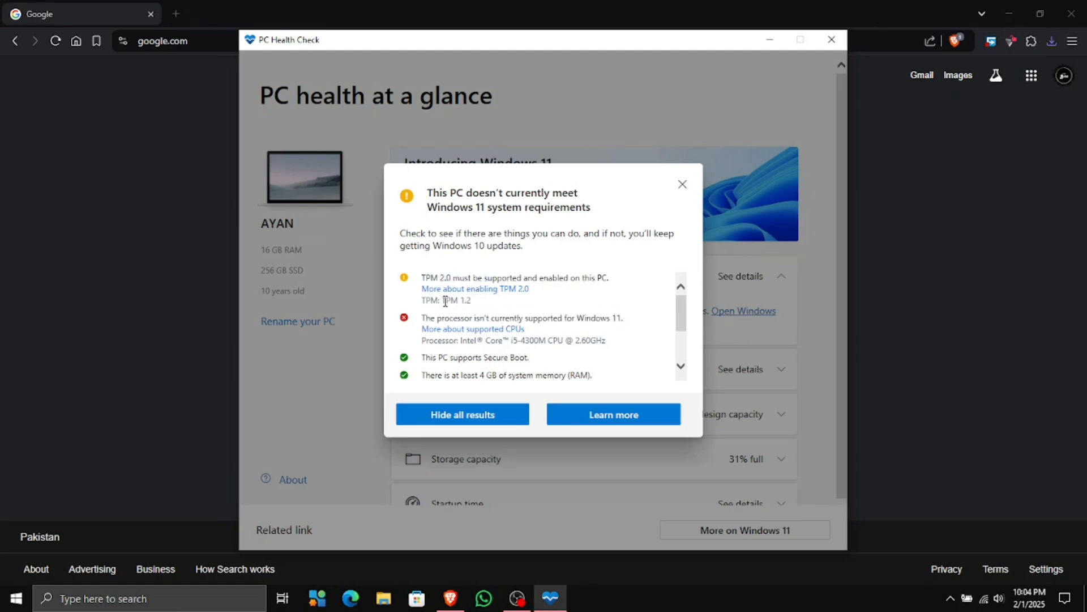
drag(443, 302, 475, 300)
click(440, 302)
triple_click(440, 302)
click(457, 301)
drag(443, 301, 468, 306)
click(474, 308)
Collapse the results, dismiss the requirements dialog and close PC Health Check
click(486, 415)
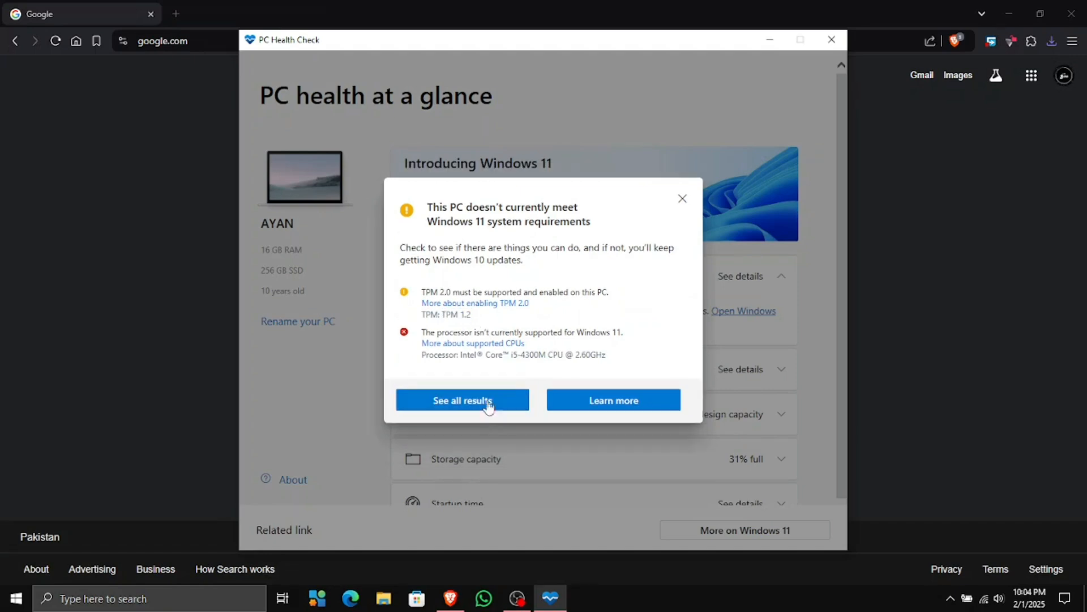
click(683, 200)
click(832, 40)
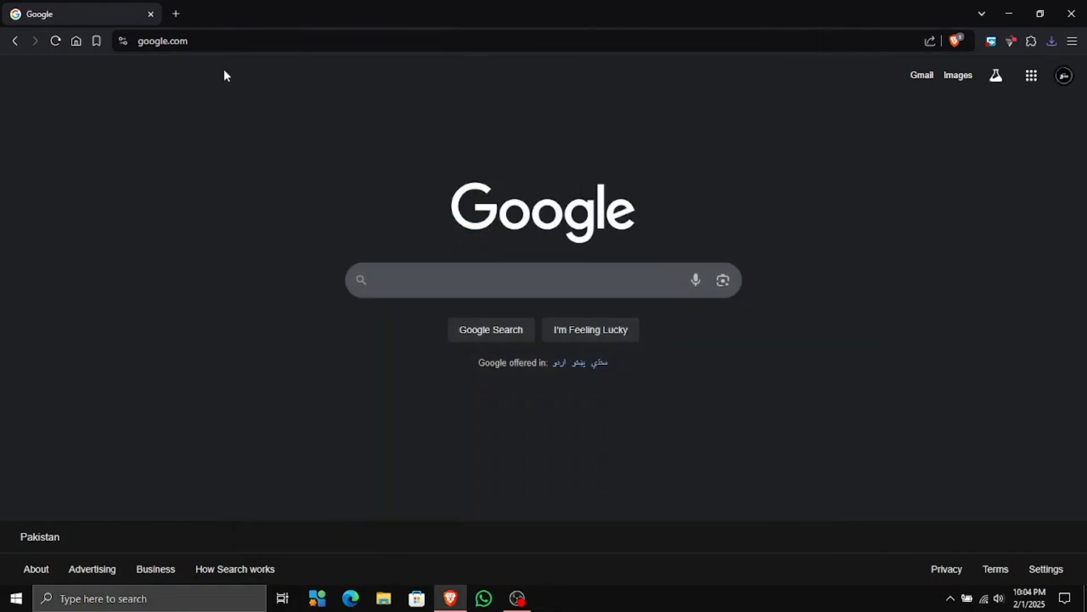
Close Brave and restart the PC from the Start menu's Power options
click(150, 12)
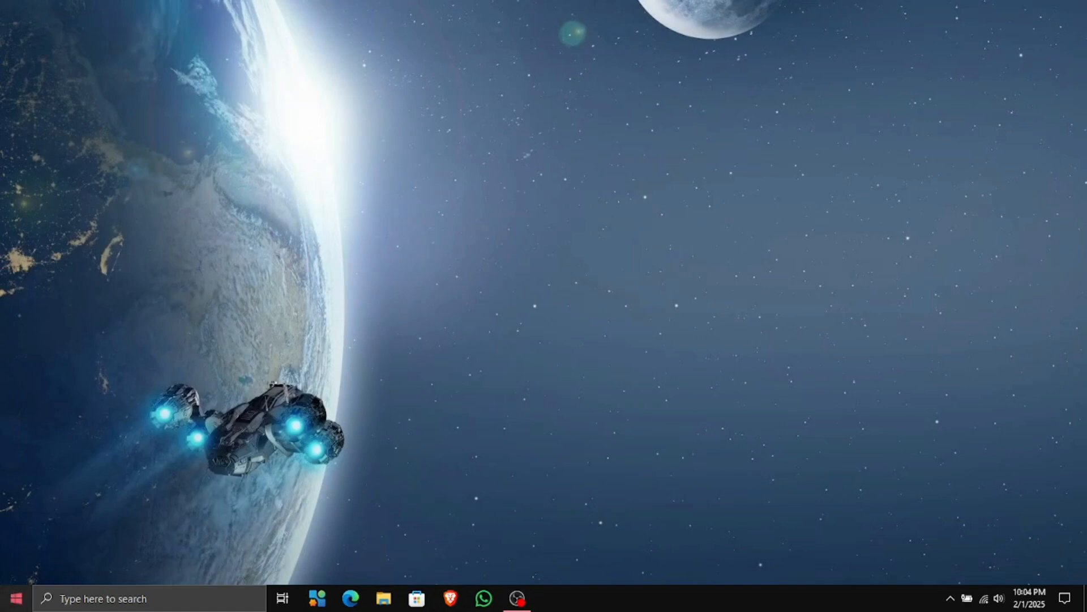
click(7, 599)
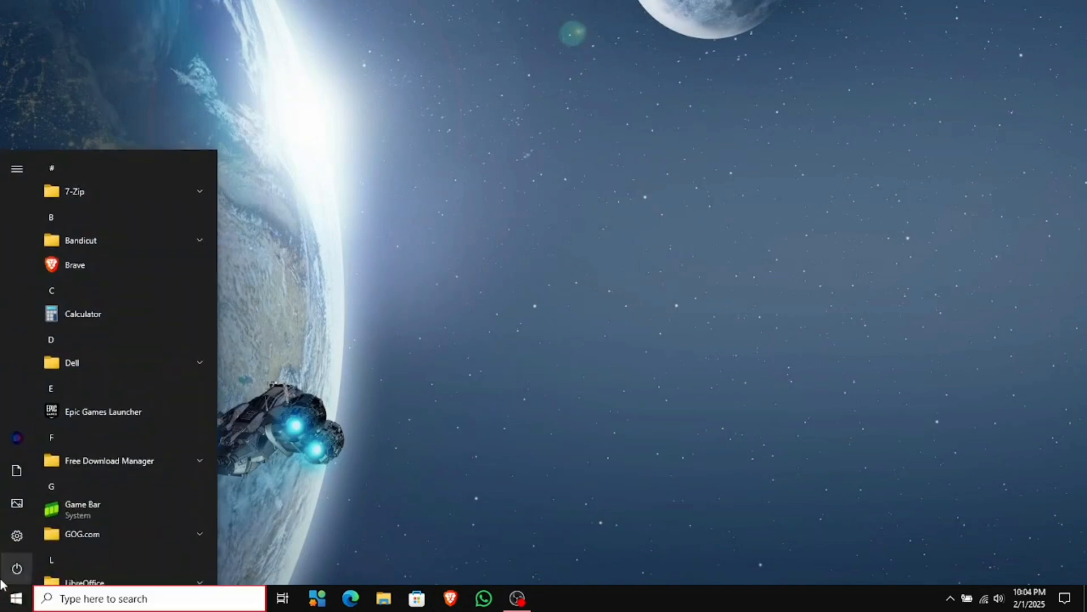
click(17, 568)
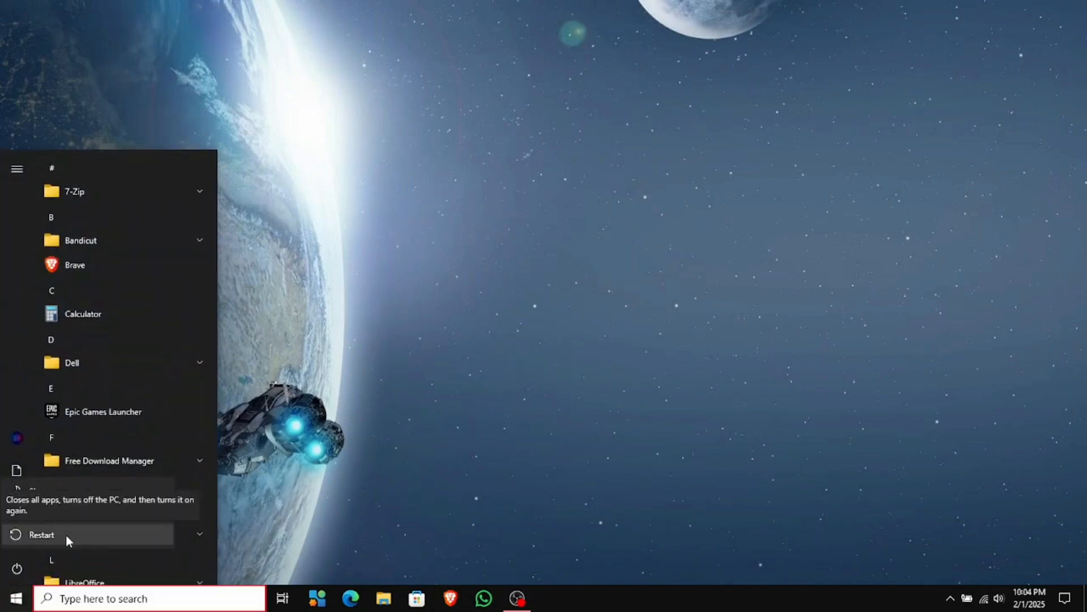
click(66, 535)
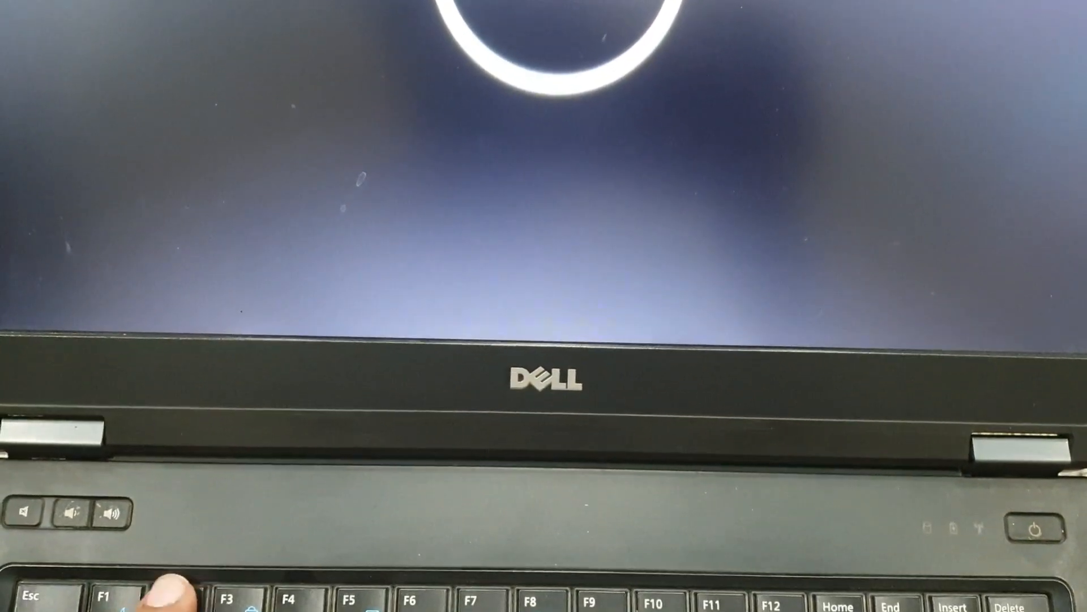
Enter Dell BIOS Setup with F2 and expand the Security settings
key(F2)
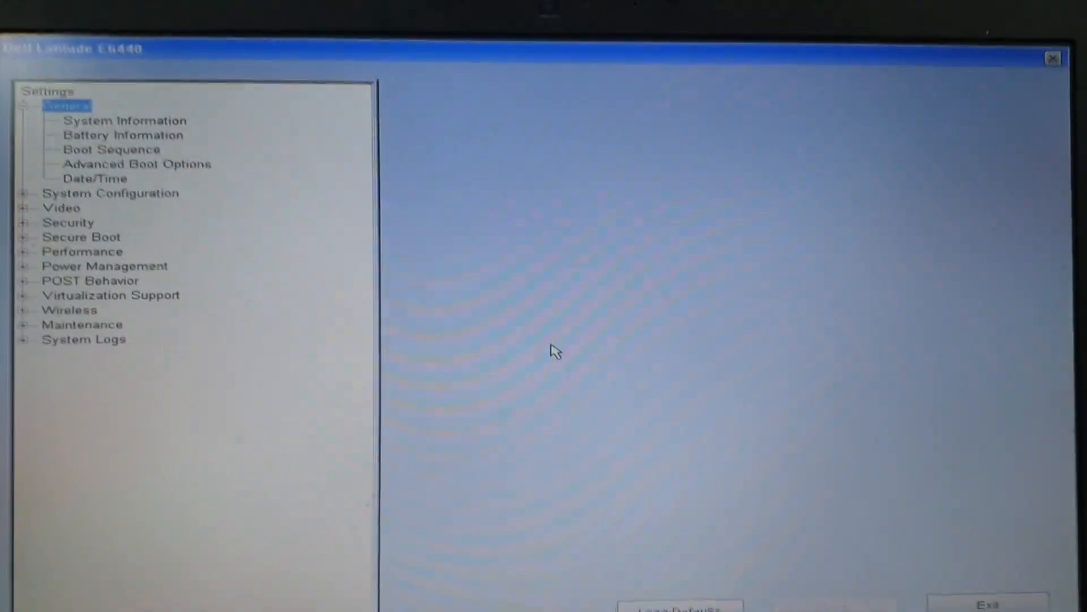
key(Down)
key(Down)
key(Down)
key(Down)
key(Down)
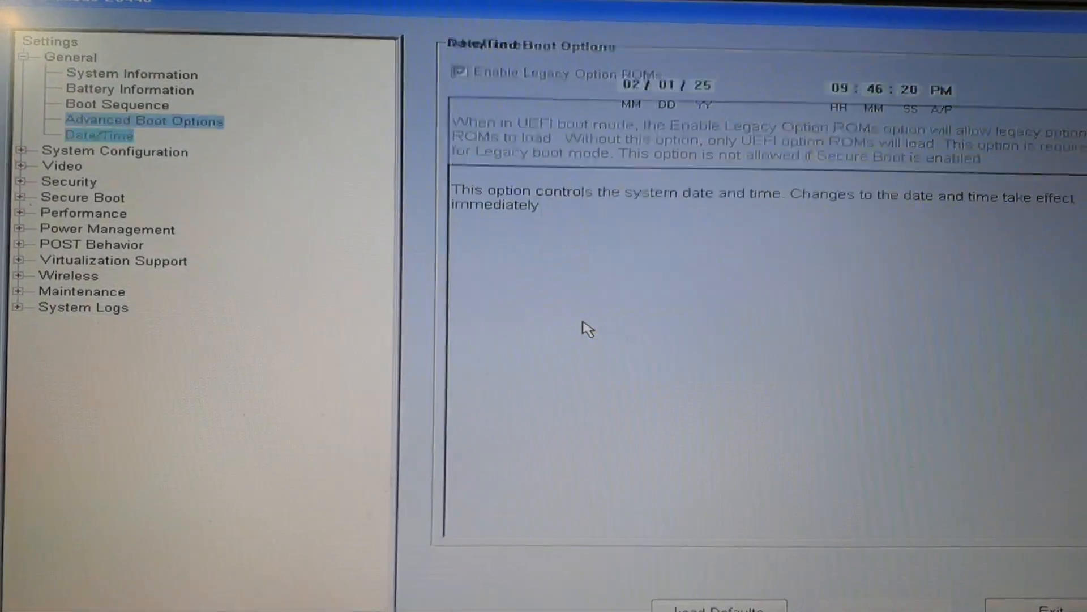
key(Down)
key(Down)
key(Down)
key(Return)
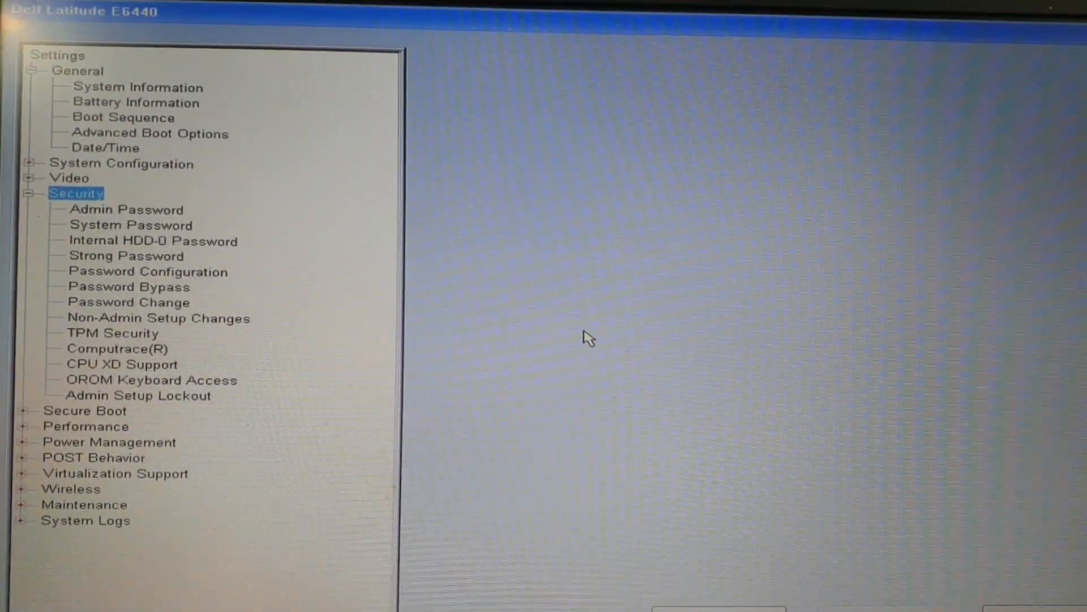
key(Down)
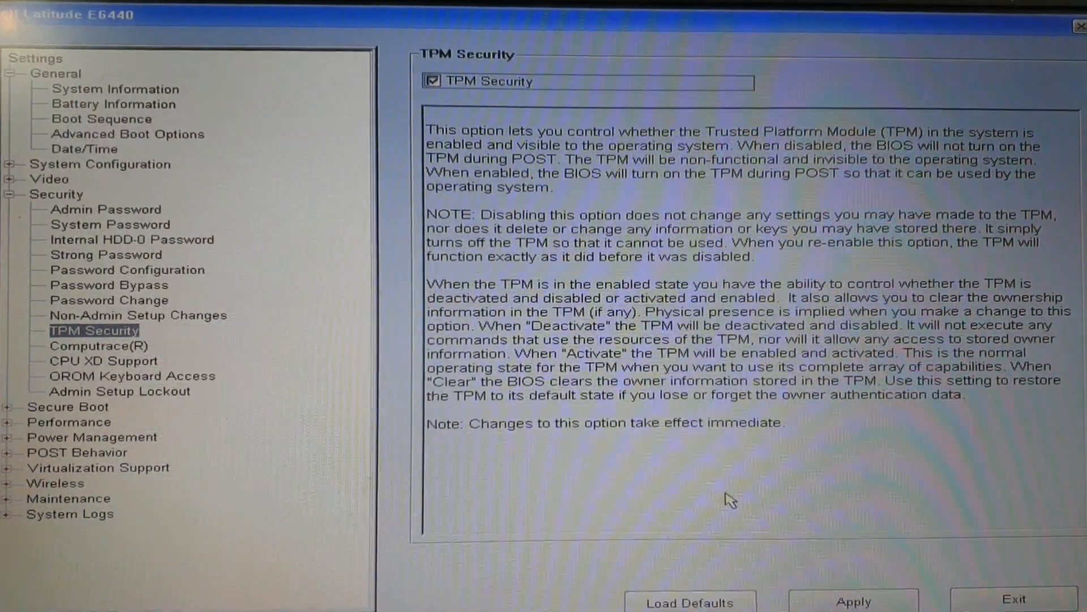
Enable TPM Security, set it to Activate, apply, and exit the BIOS to reboot
click(833, 595)
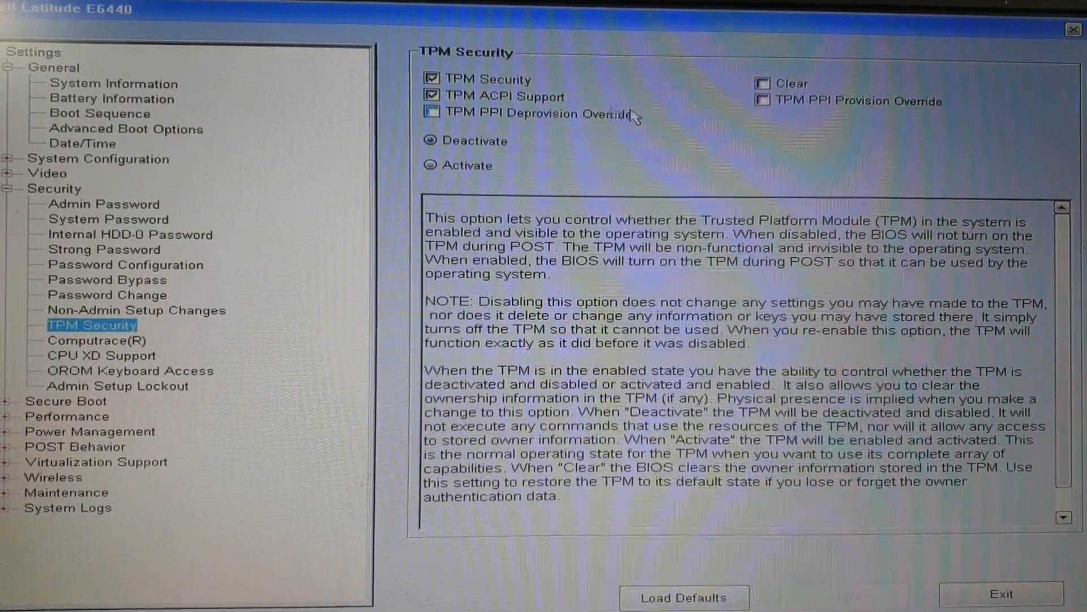
click(511, 173)
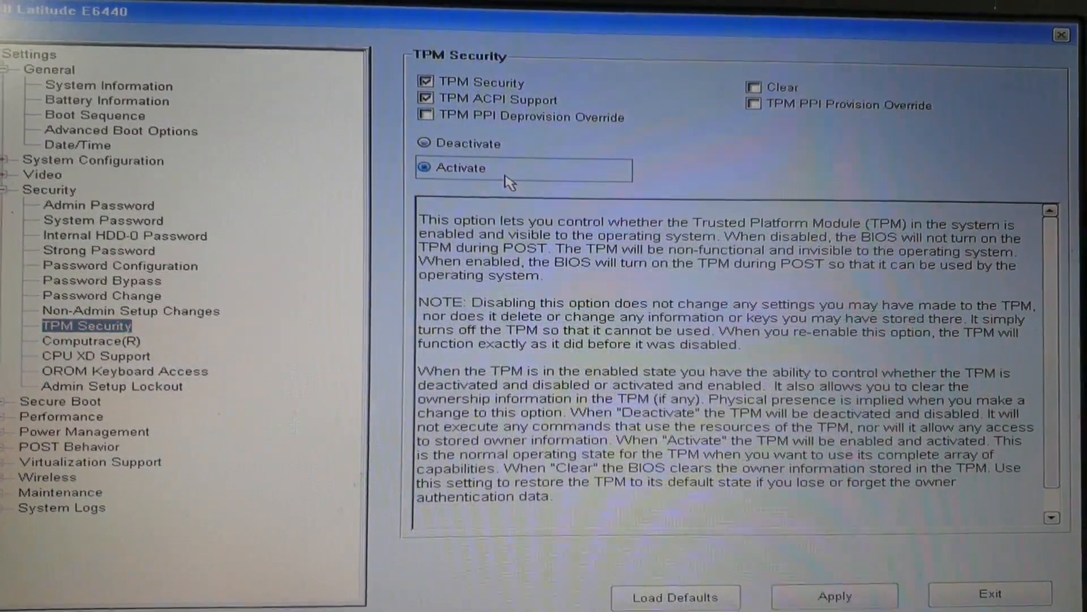
click(792, 586)
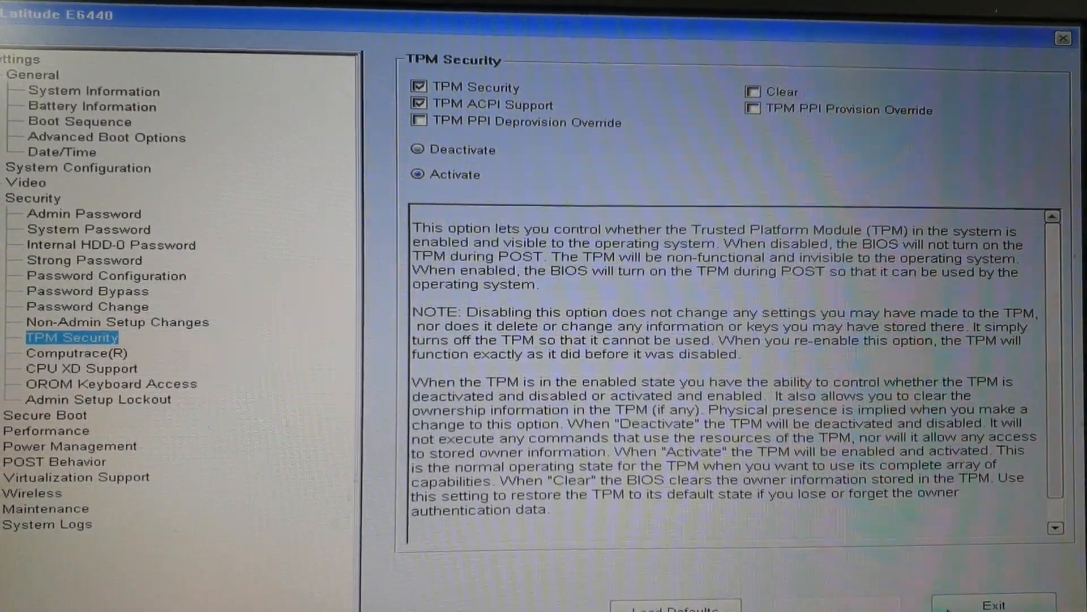
click(949, 610)
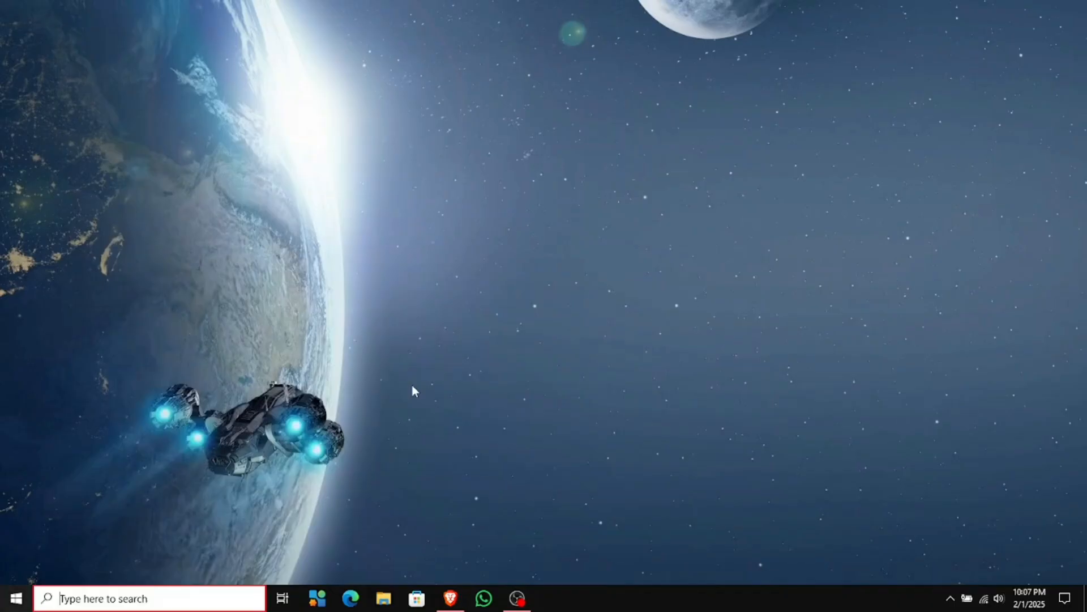
key(super)
text(run)
key(Return)
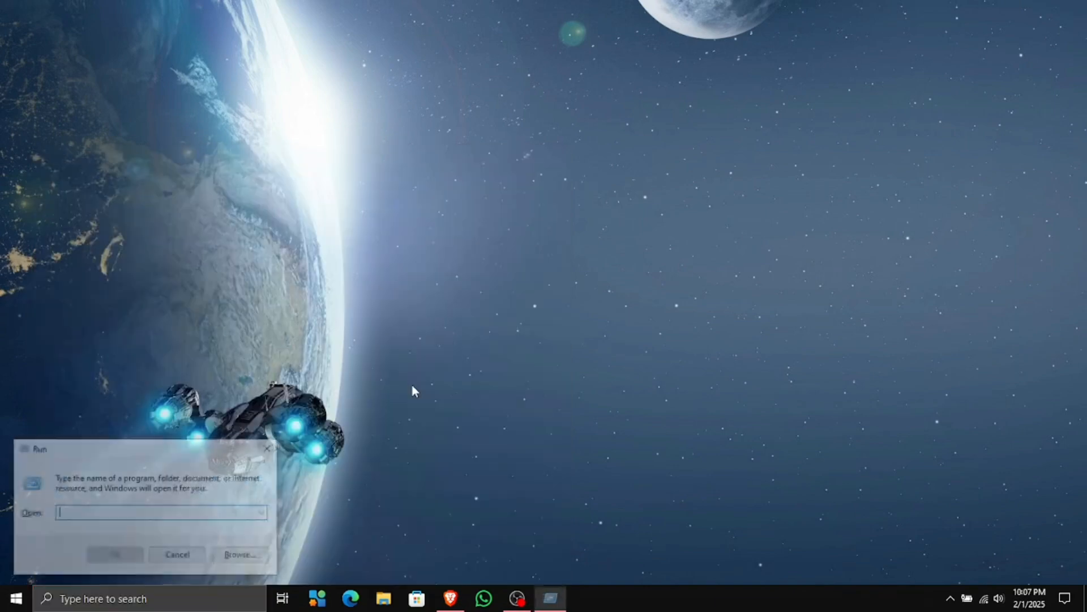
text(tpm.m)
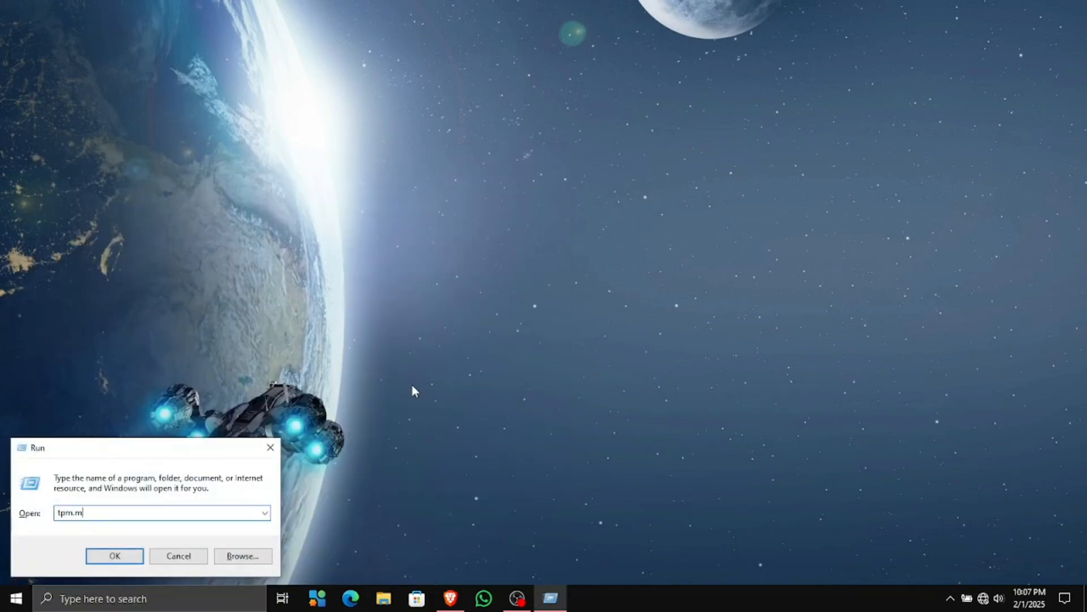
text(sc)
key(Return)
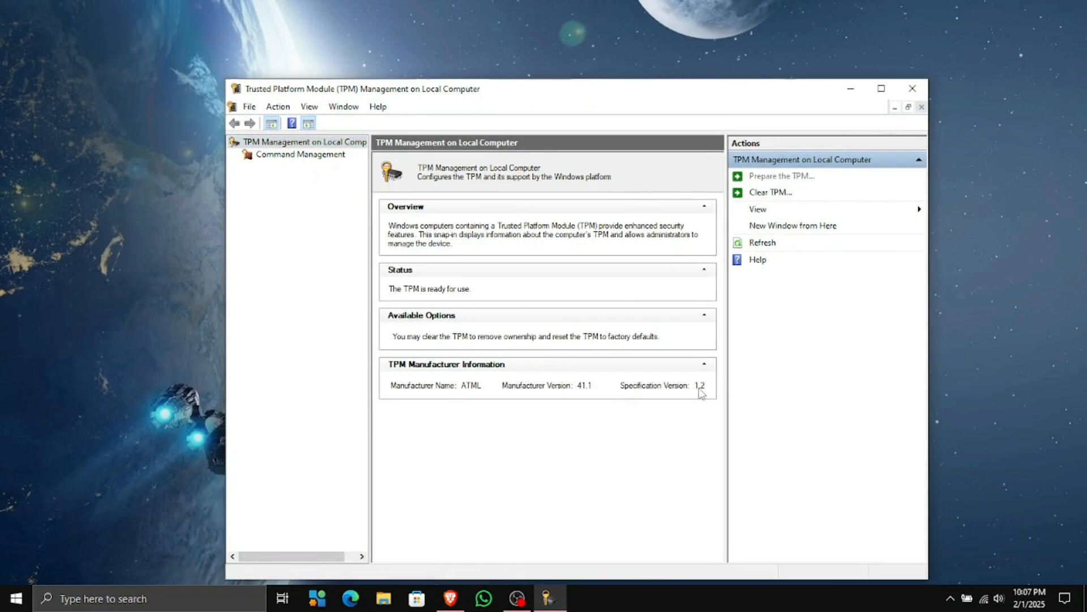
click(913, 89)
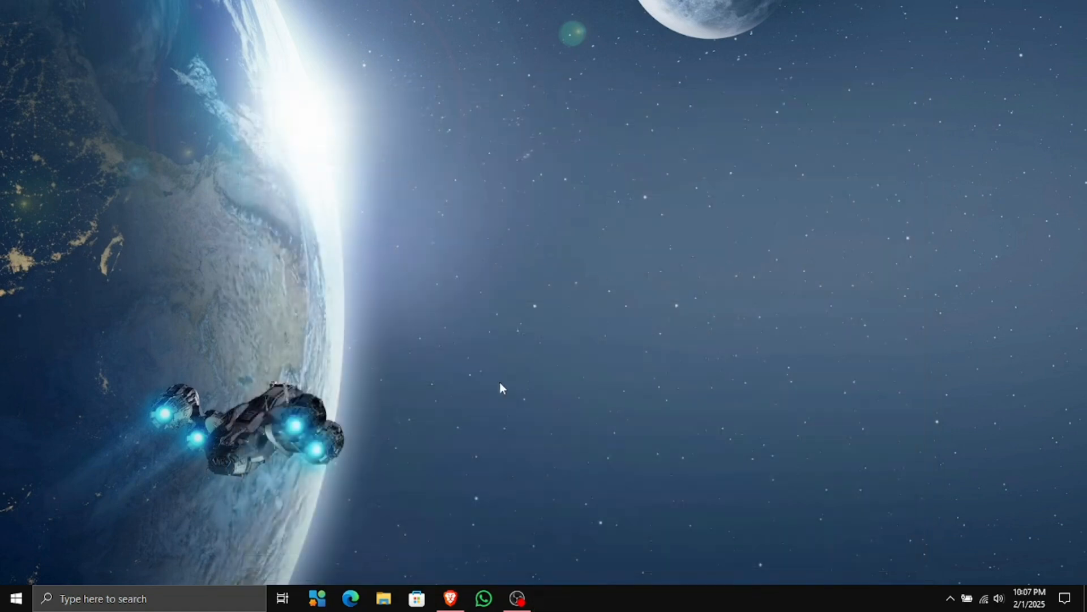
key(super)
text(pc)
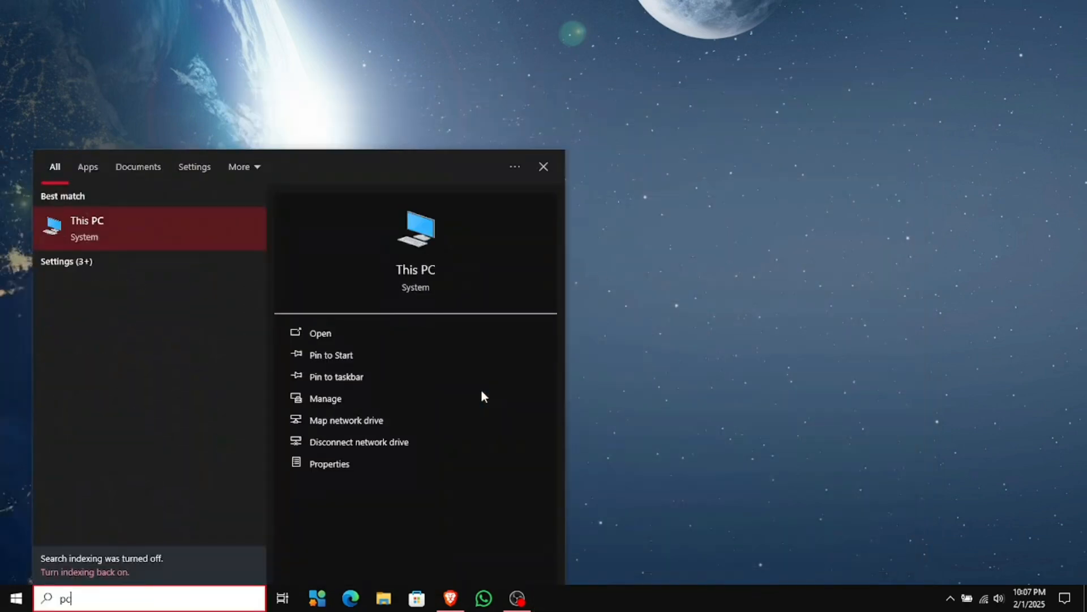
text(h)
key(Return)
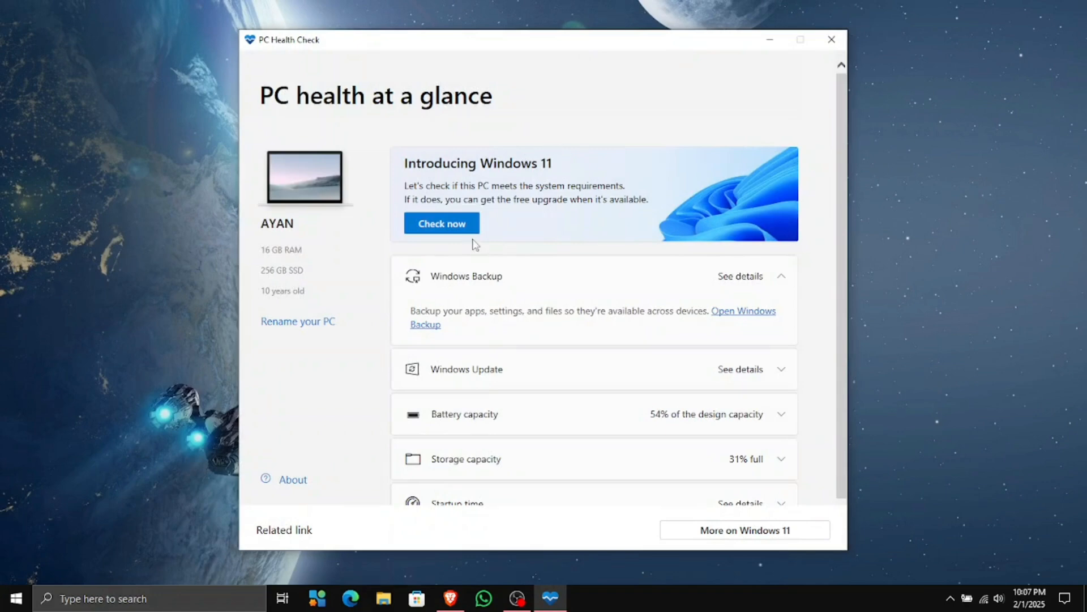
click(453, 224)
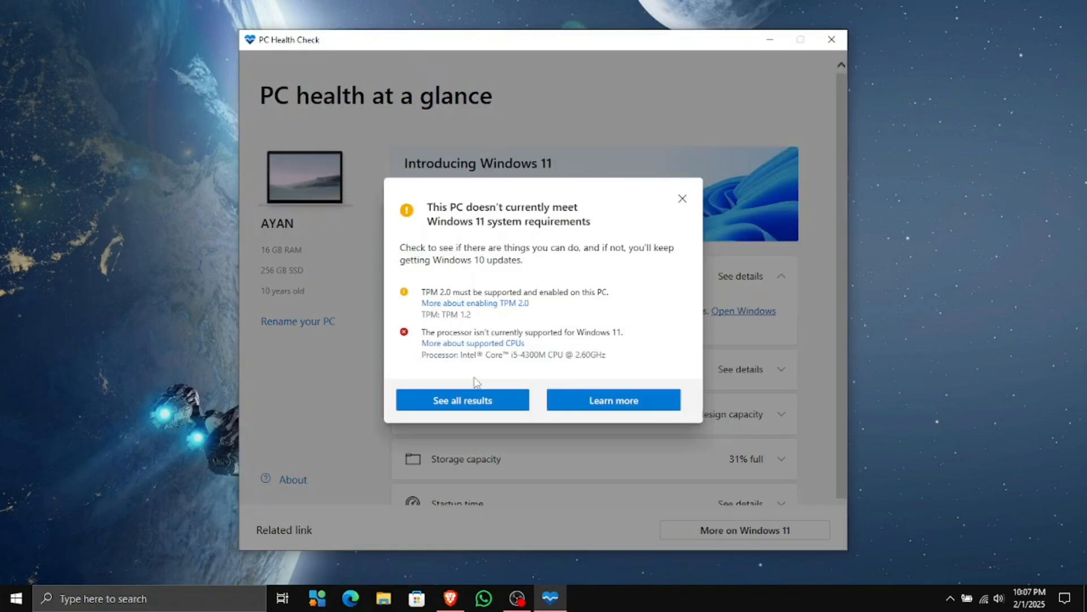
drag(443, 314, 474, 317)
click(615, 276)
click(682, 199)
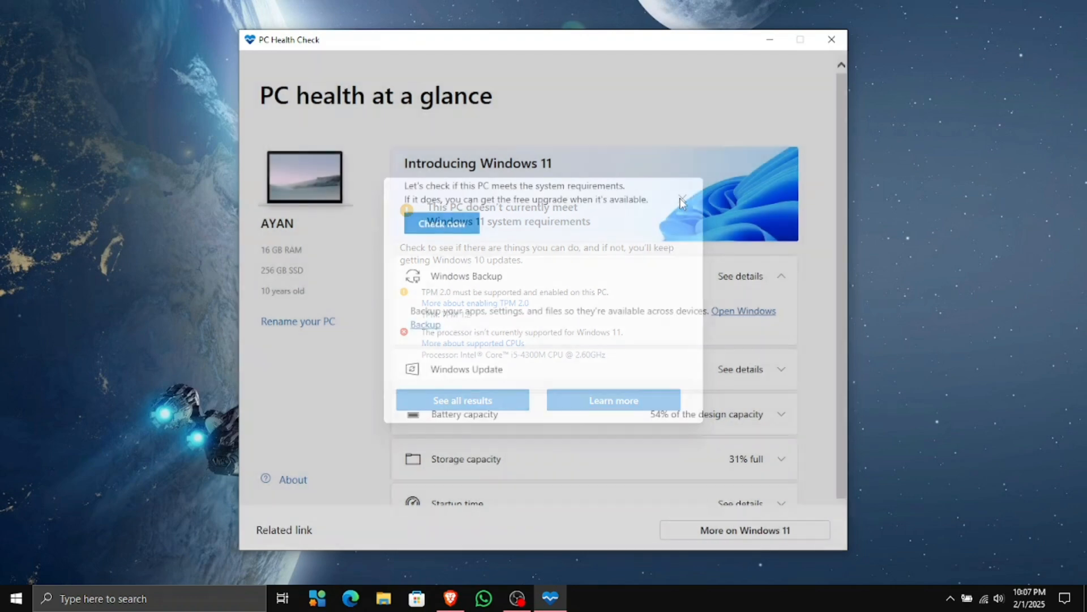
click(831, 43)
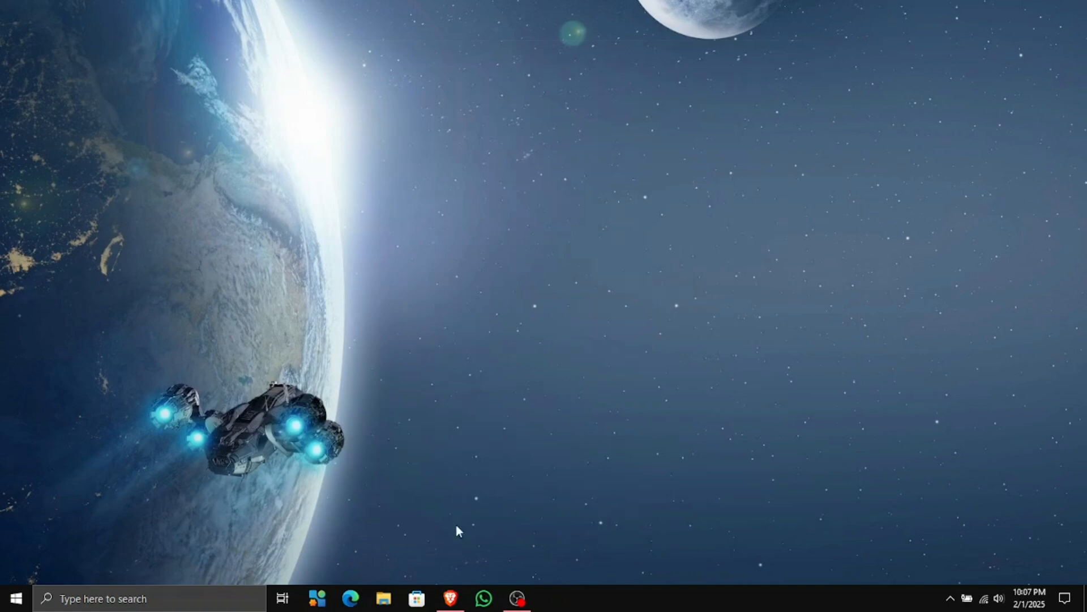
Bring back the Download Windows 11 page and reload it
click(451, 598)
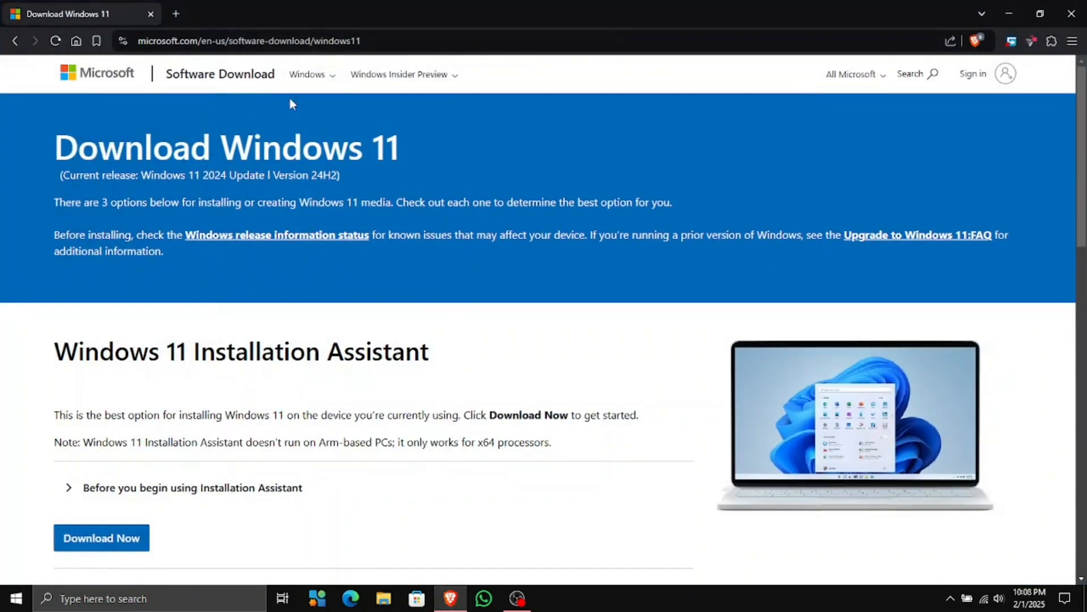
click(371, 41)
triple_click(411, 41)
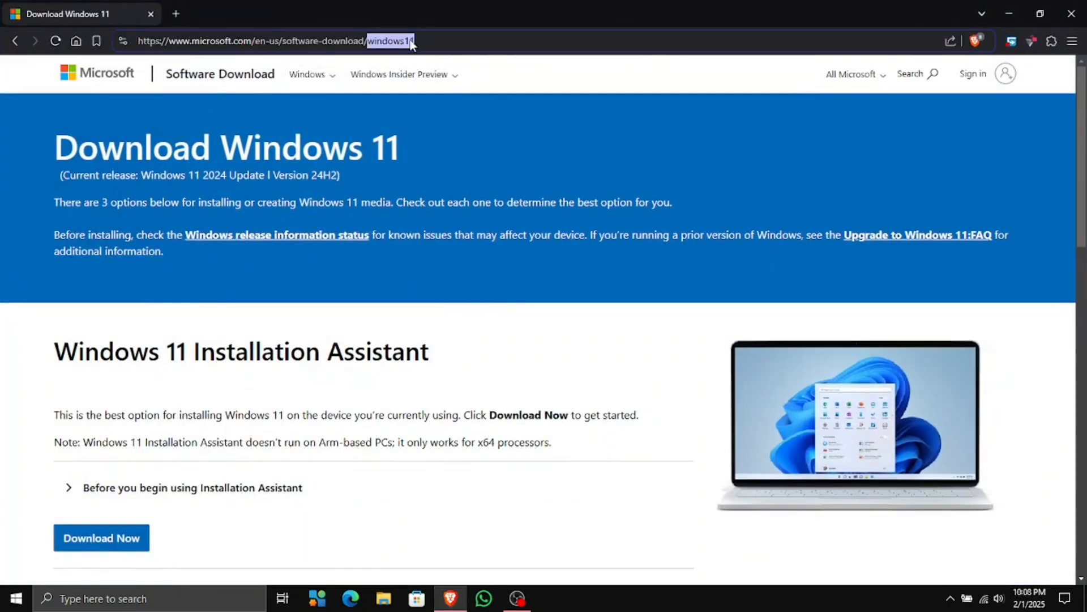
click(444, 335)
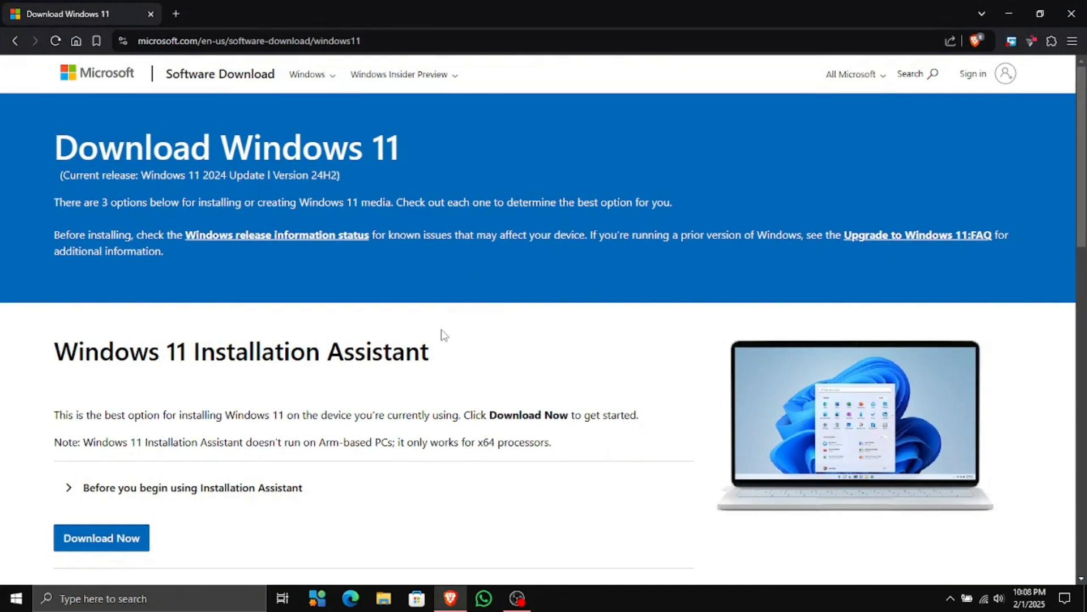
key(F5)
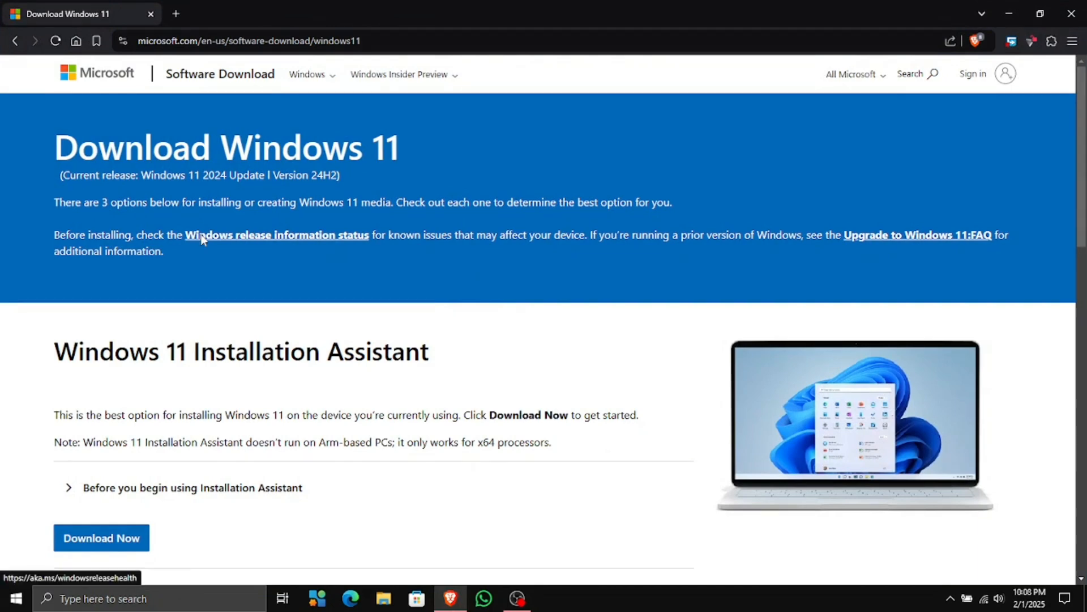
Choose Windows 11 (multi-edition ISO for x64), Download Now, and language English (United States)
scroll(224, 382, down, 5)
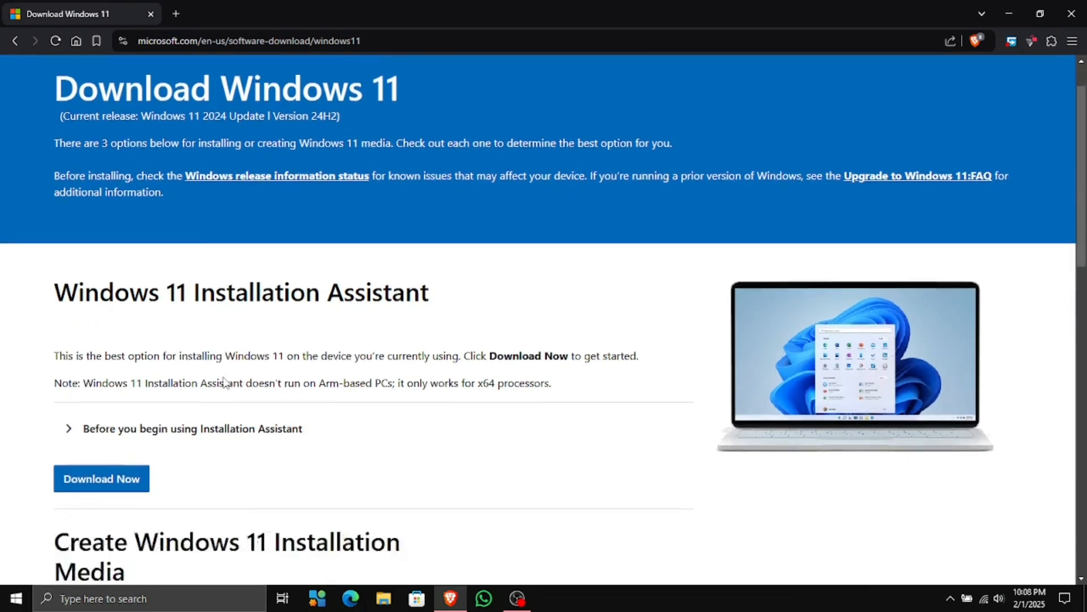
scroll(224, 382, down, 6)
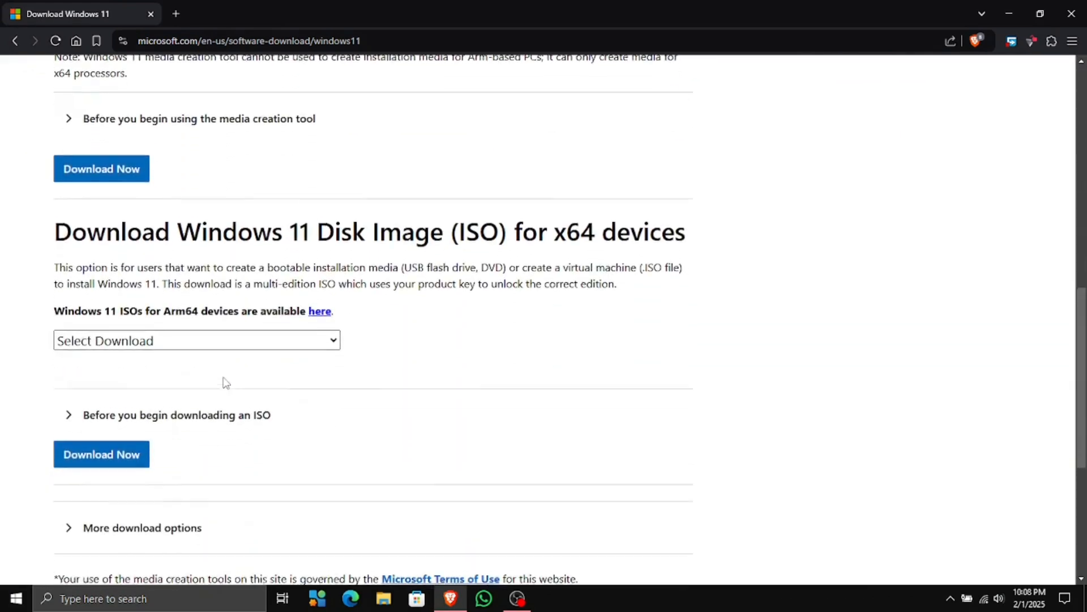
click(199, 338)
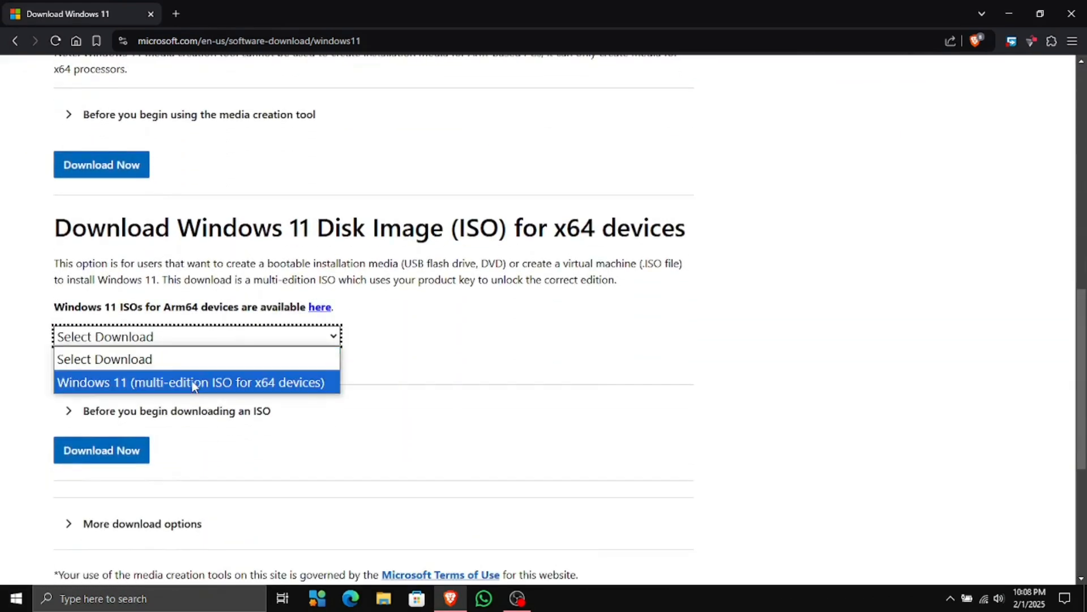
click(193, 381)
click(331, 368)
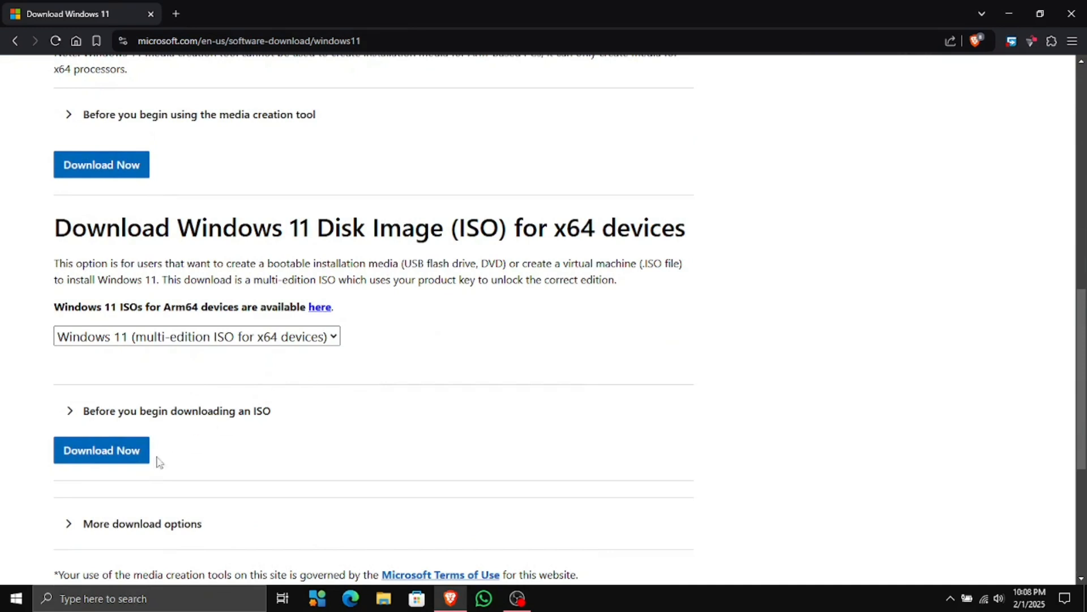
click(136, 466)
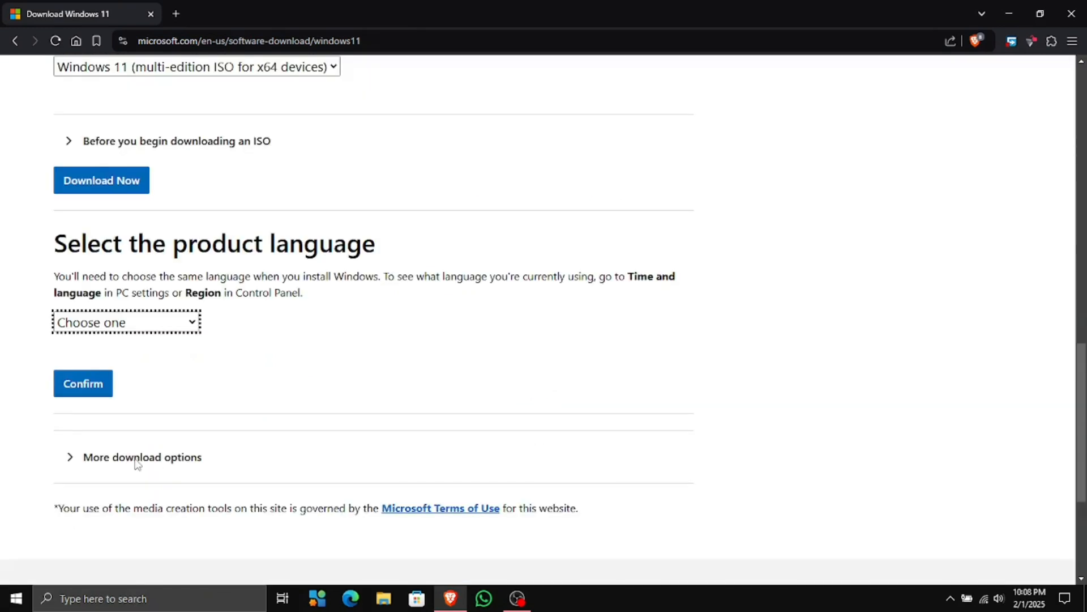
click(136, 321)
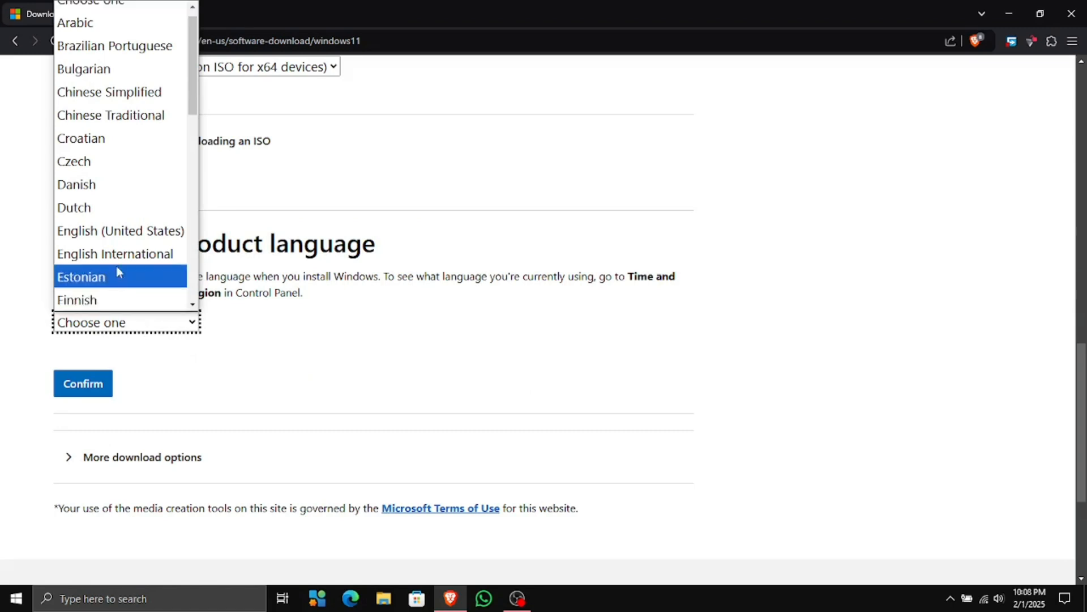
click(109, 231)
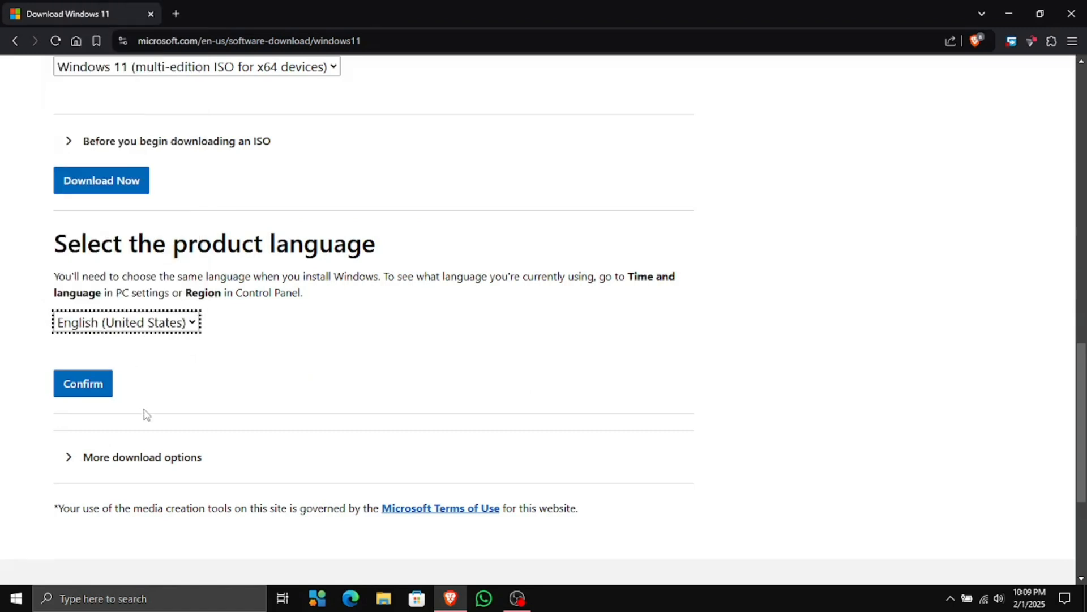
Confirm English, start the 64-bit download, and save the ISO to Downloads
click(89, 382)
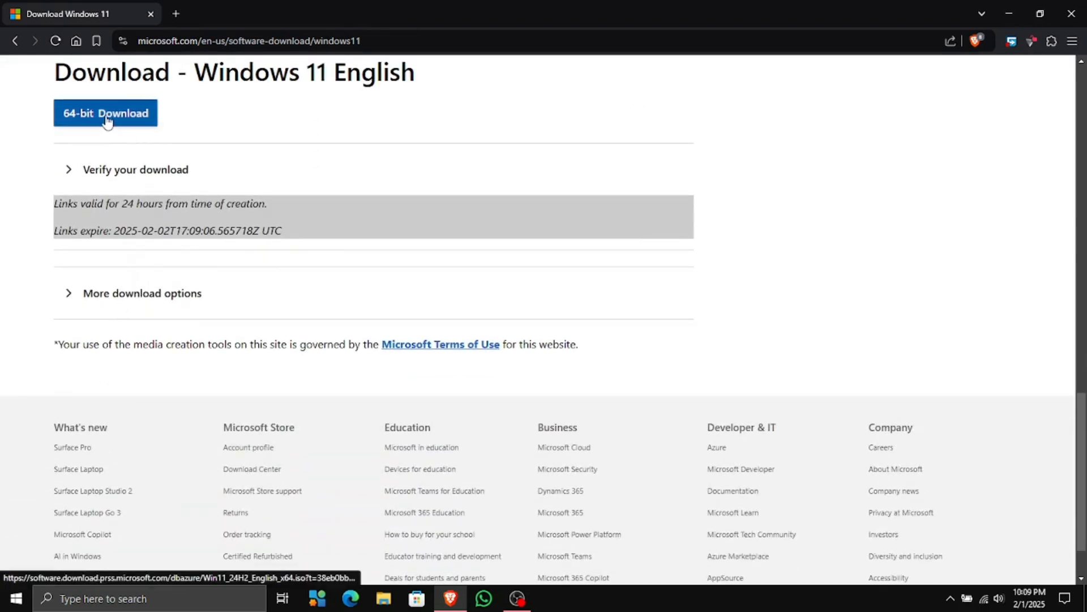
click(107, 115)
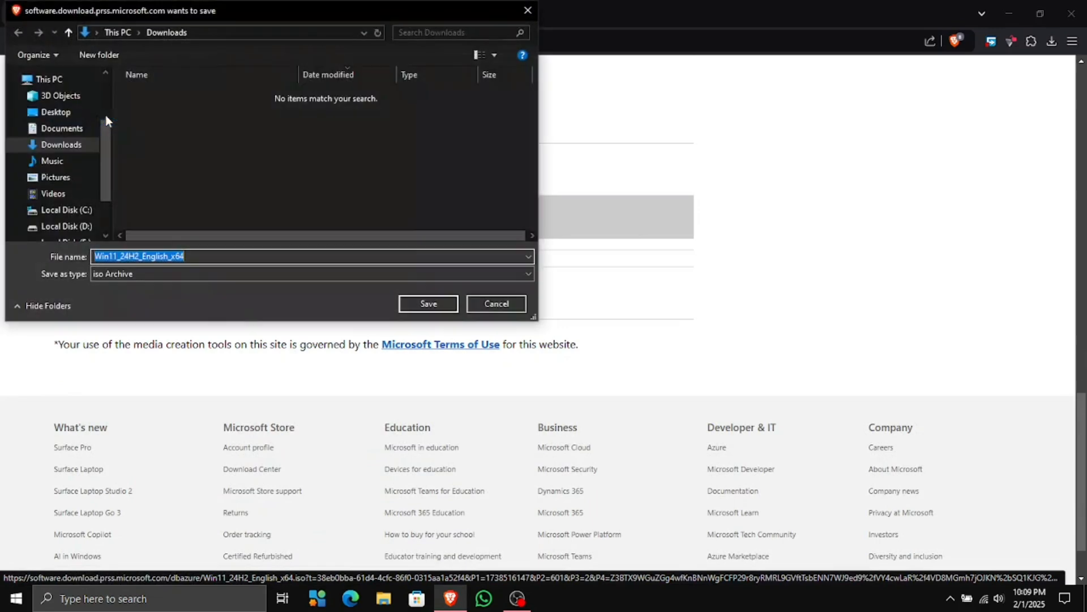
click(413, 310)
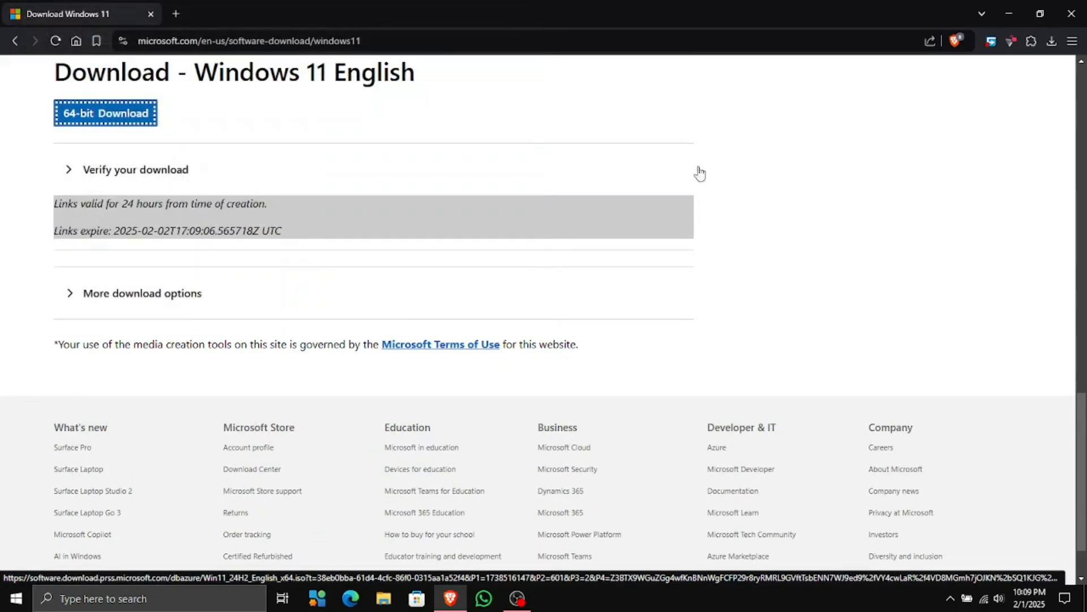
Check the download progress and open brave://downloads with Ctrl+J
click(1051, 47)
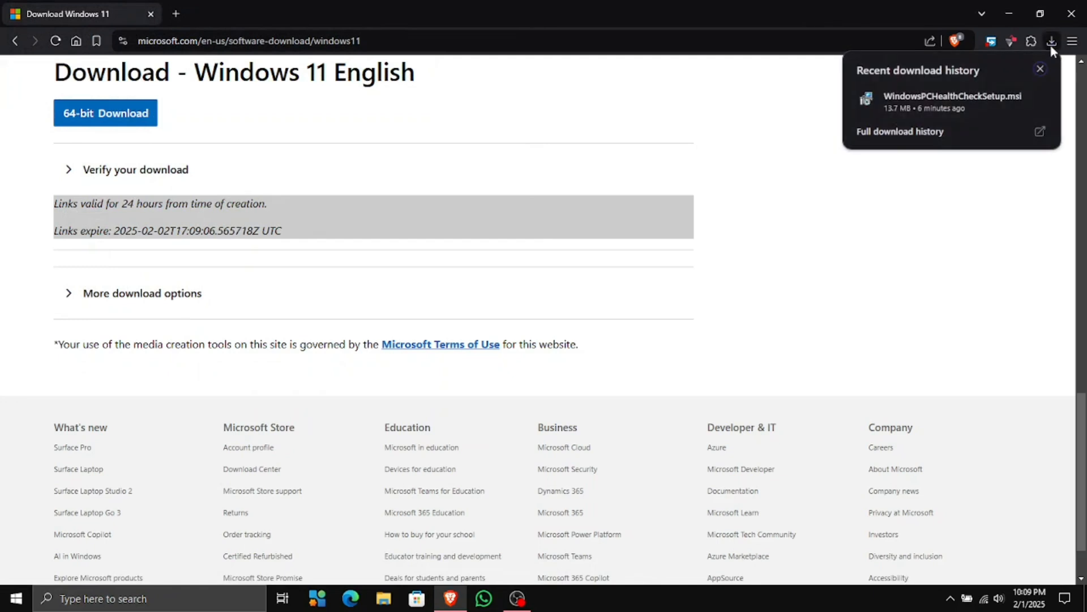
click(887, 238)
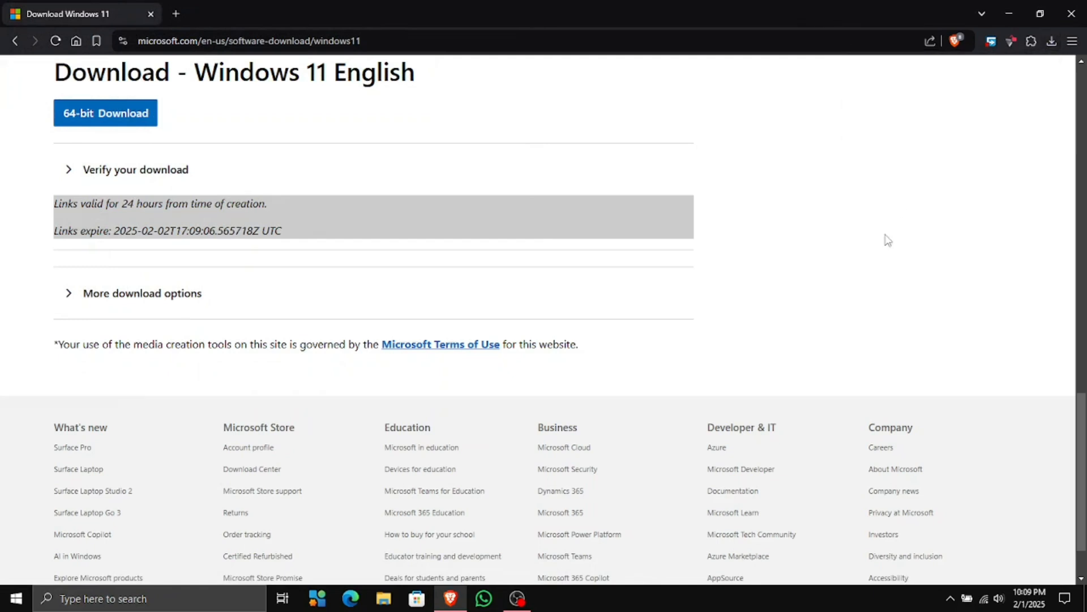
key(ctrl+j)
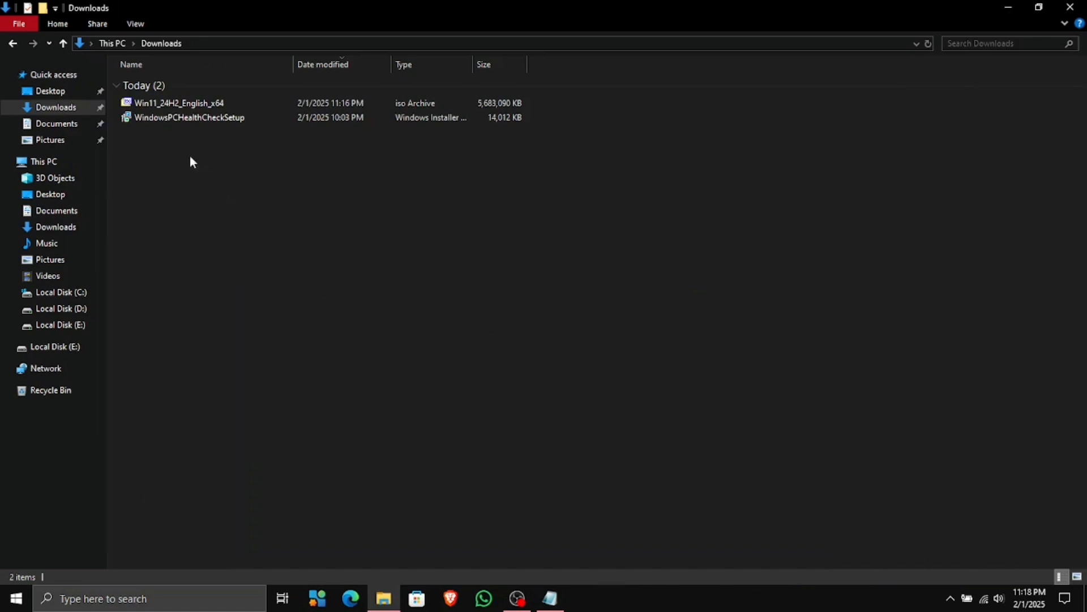
Extract Win11_24H2_English_x64.iso with 7-Zip into a same-named folder and open it
right_click(172, 106)
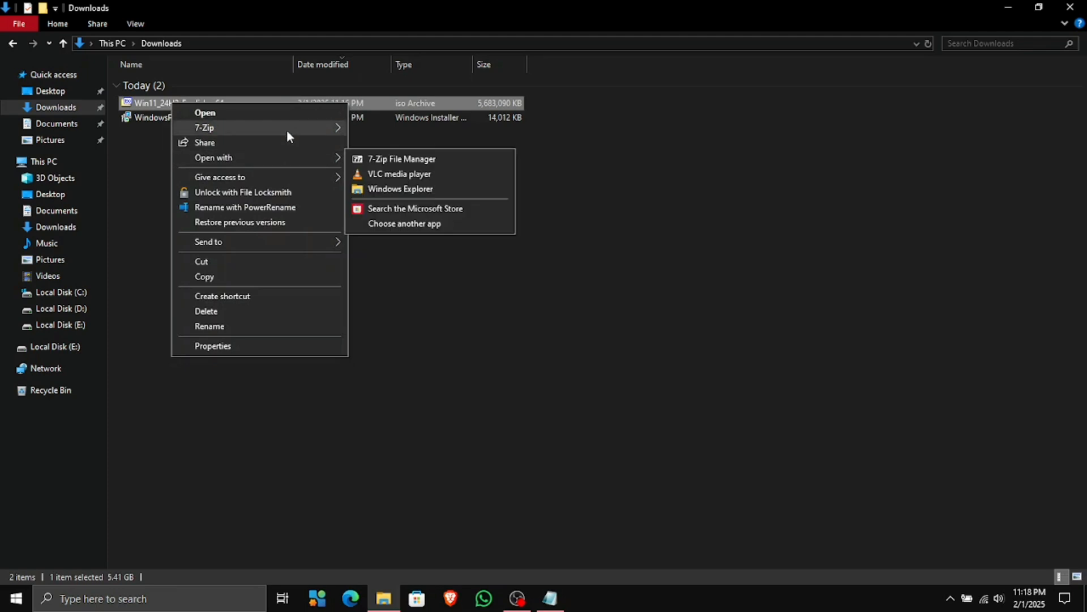
mouse_move(287, 132)
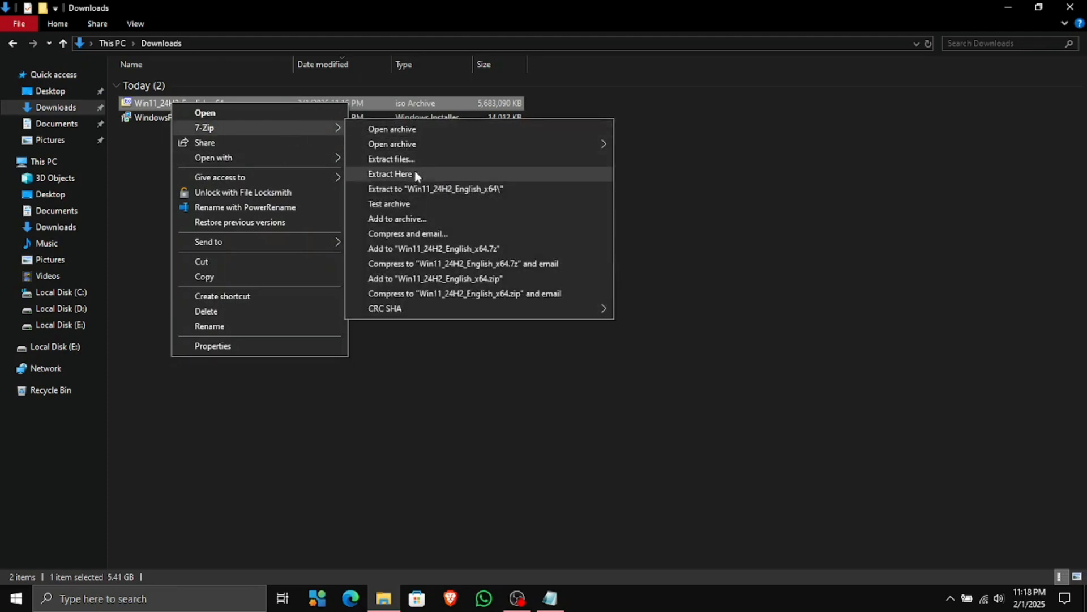
click(420, 189)
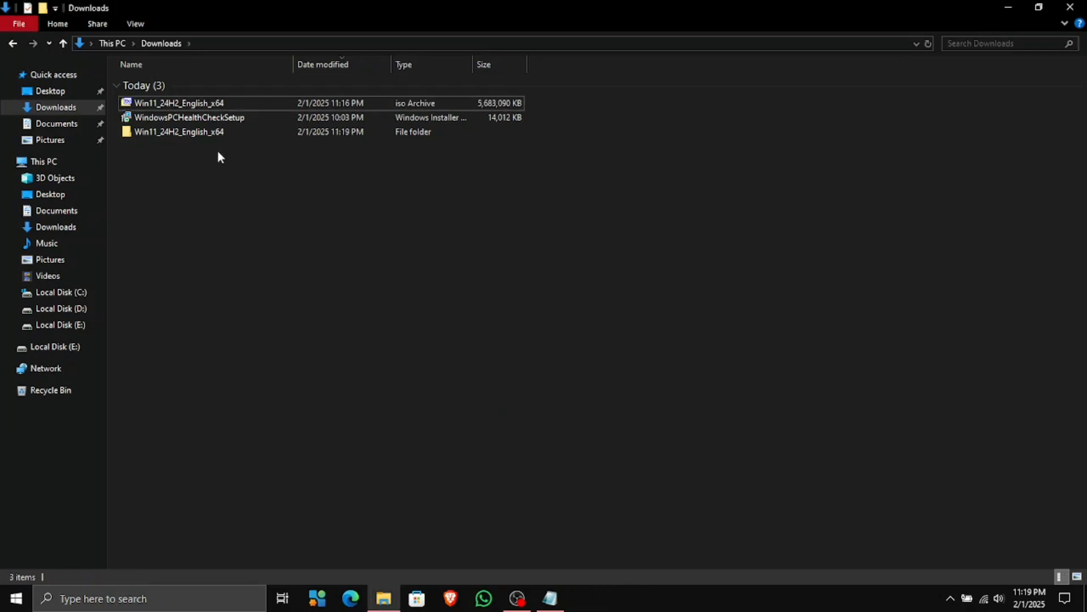
double_click(210, 132)
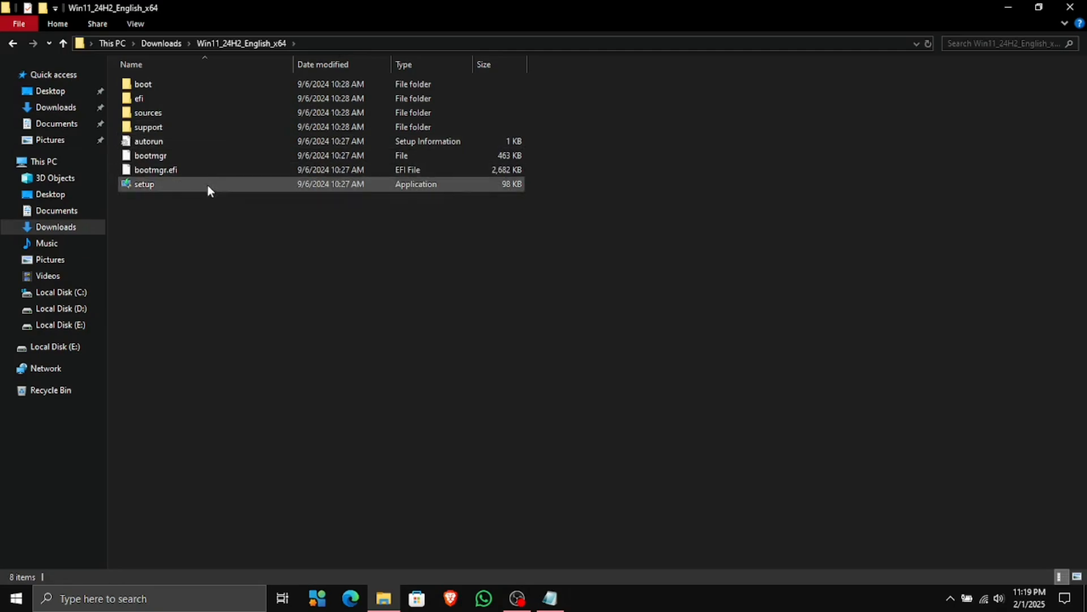
double_click(175, 184)
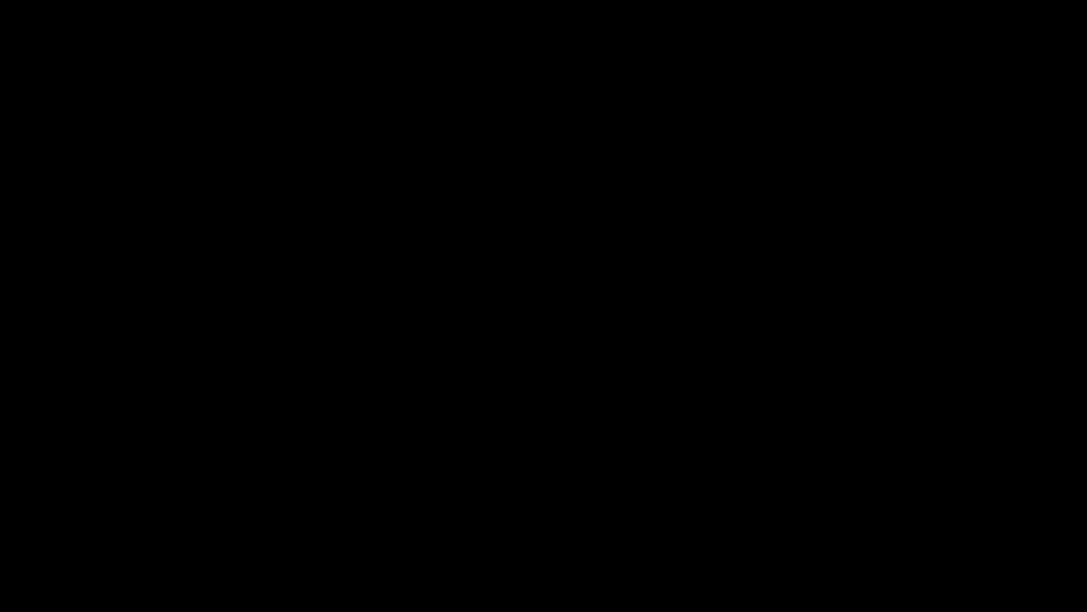
click(476, 394)
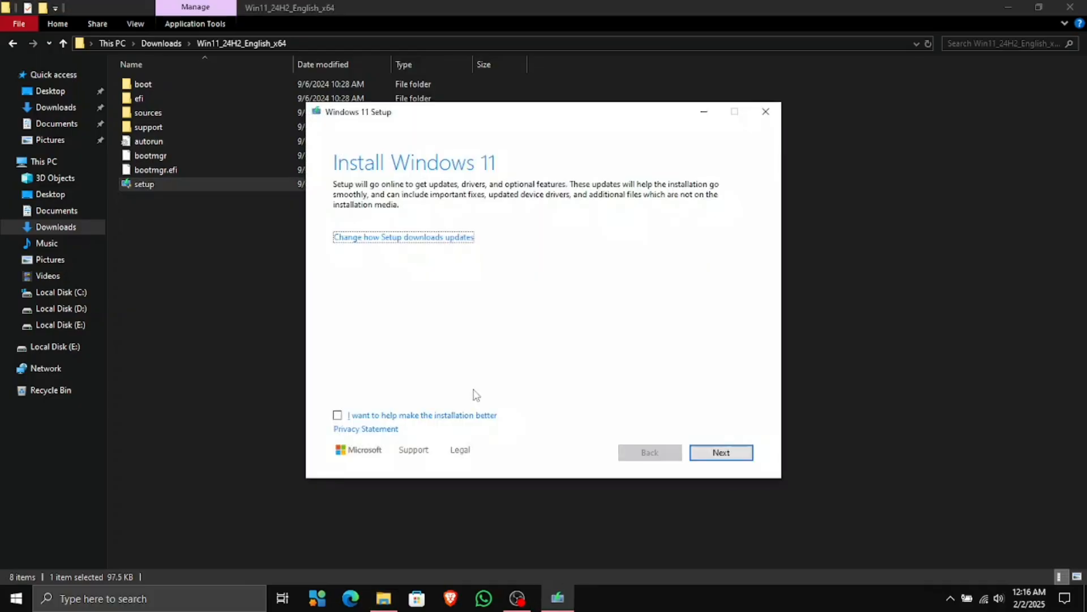
click(443, 244)
click(376, 270)
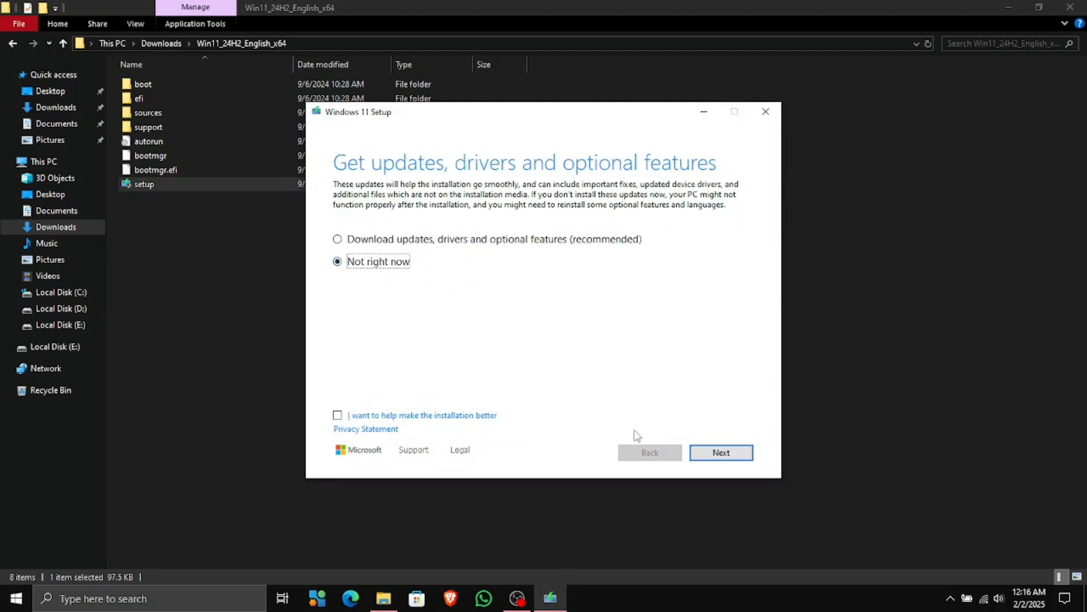
click(715, 460)
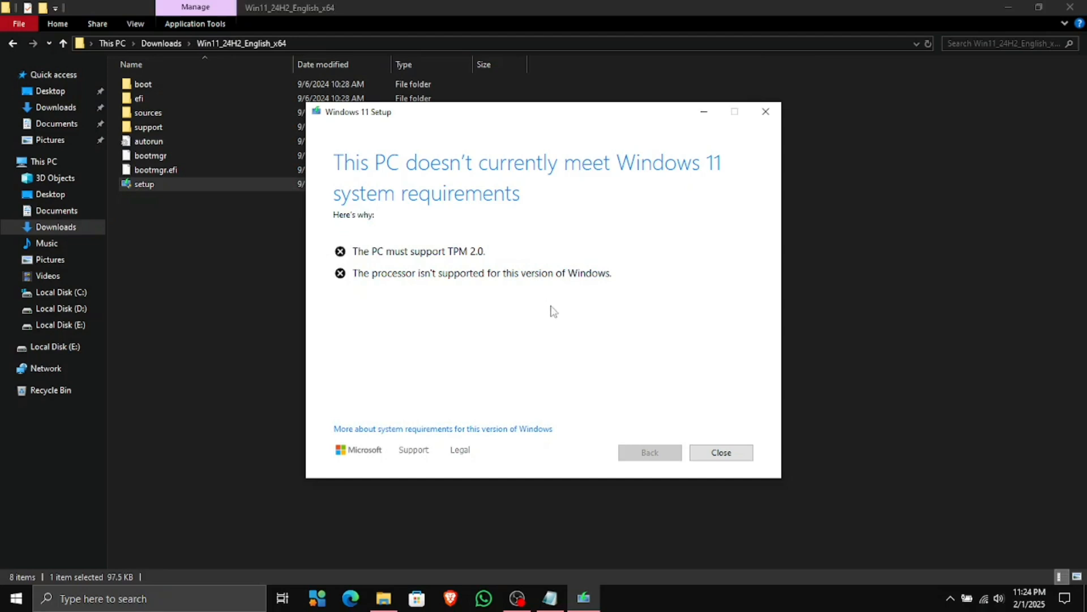
drag(448, 252, 441, 251)
triple_click(443, 253)
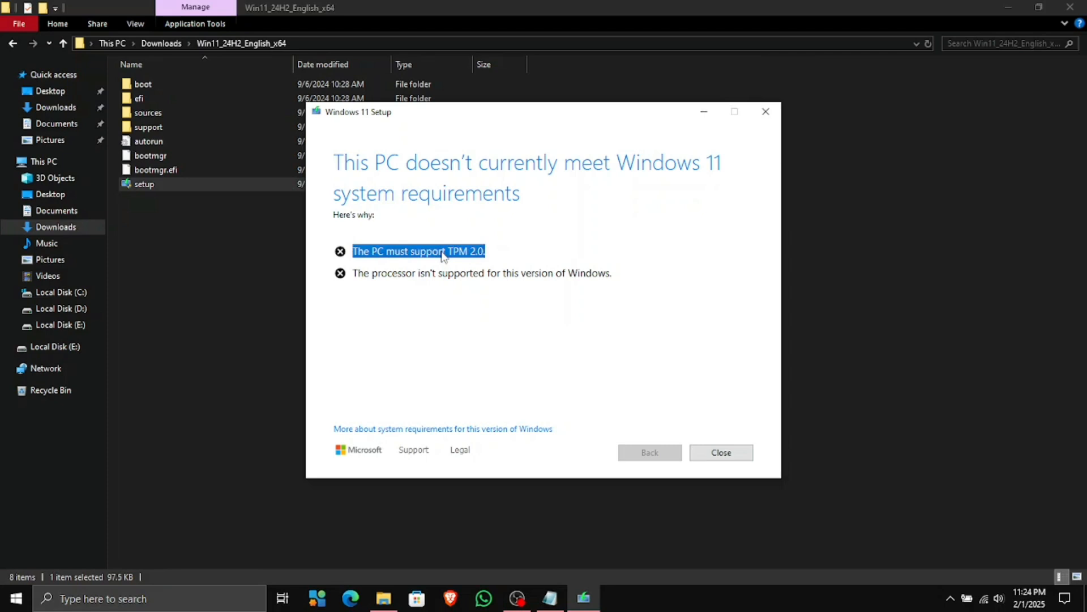
double_click(477, 280)
click(568, 405)
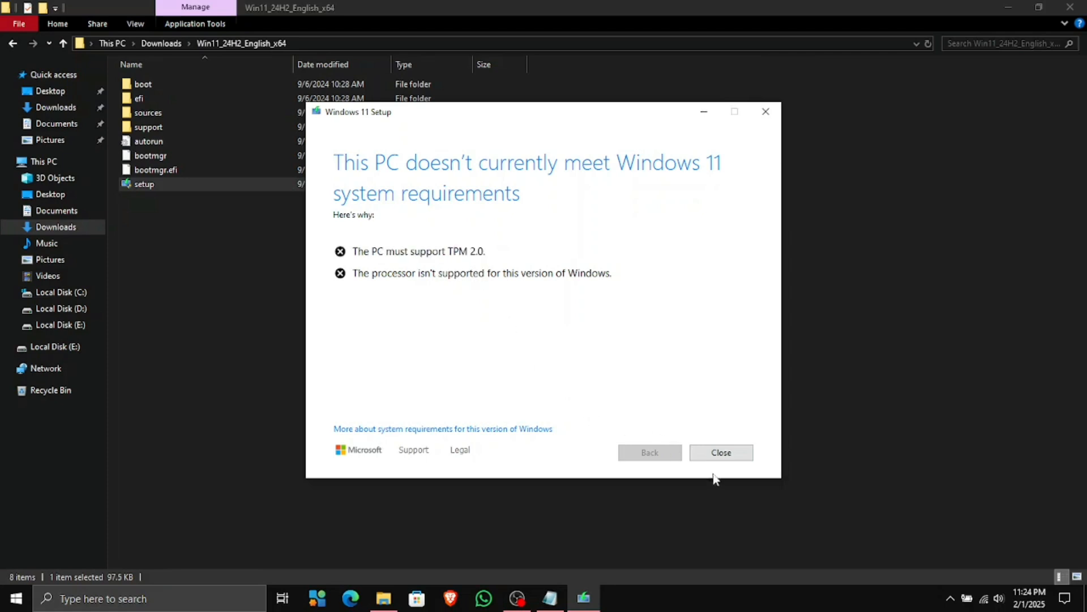
click(718, 451)
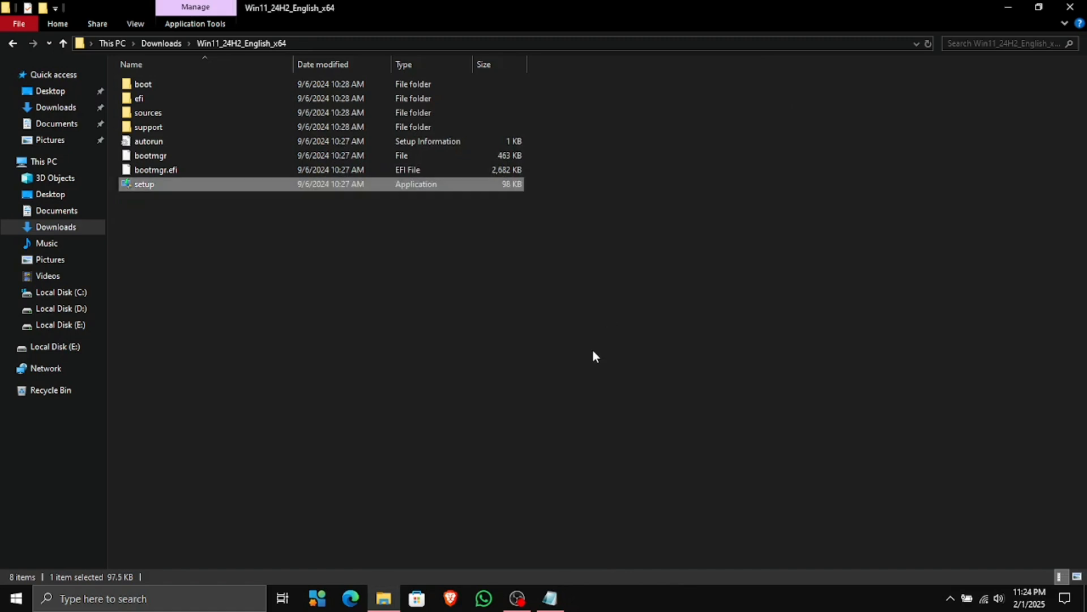
Launch regedit from Start search, collapse SYSTEM, and select the Computer root
click(462, 306)
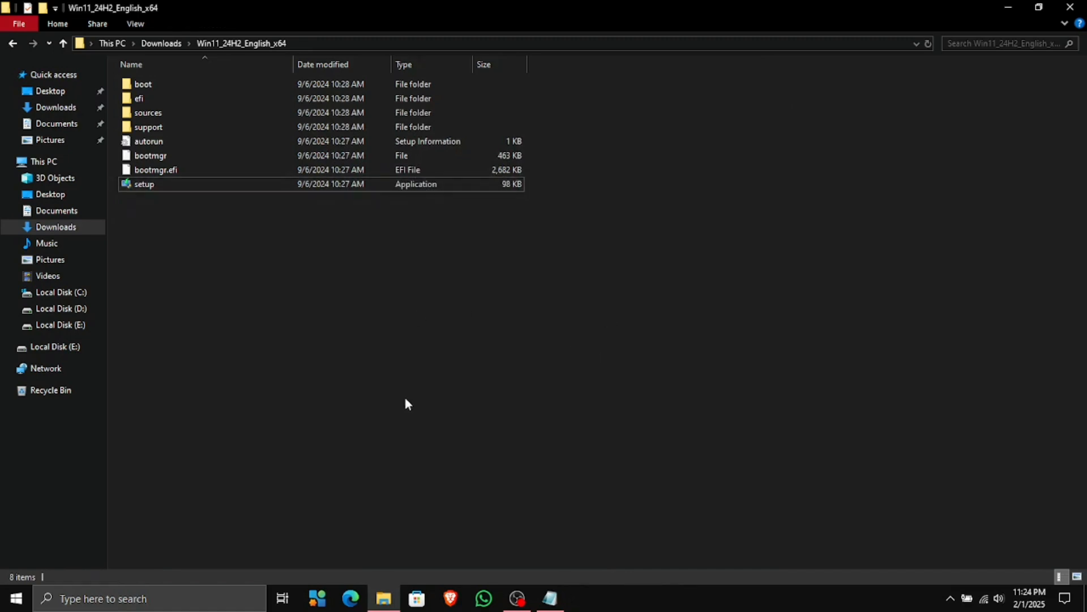
key(super)
text(r)
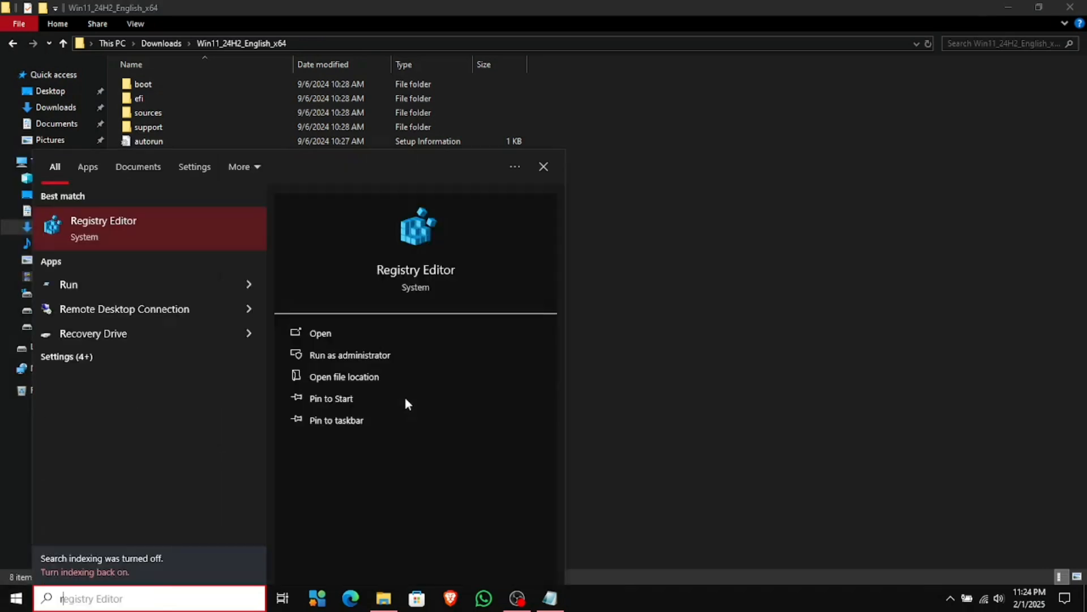
text(eg)
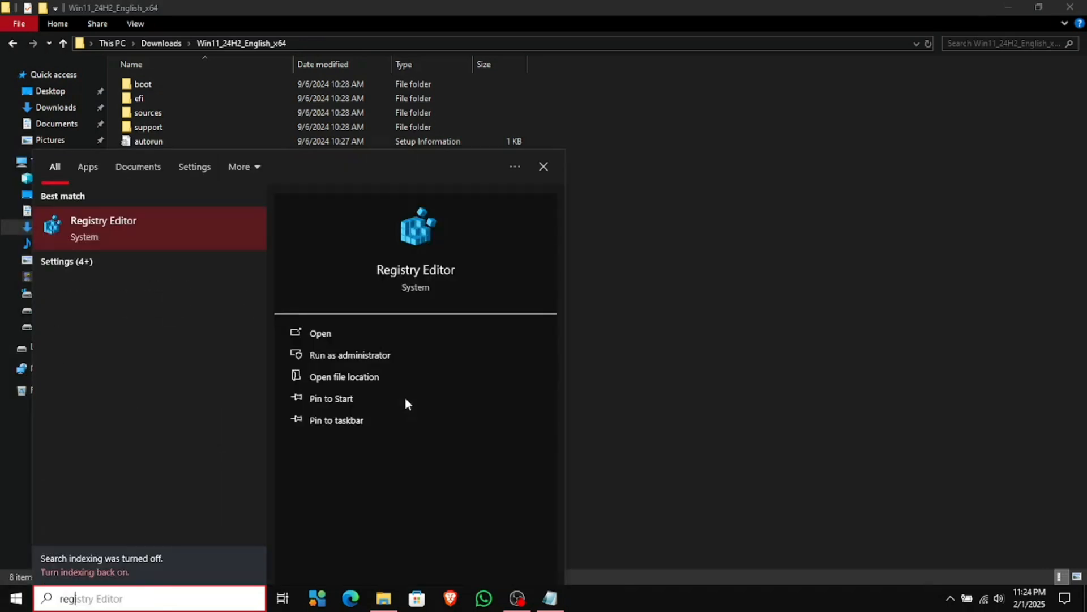
text(edit)
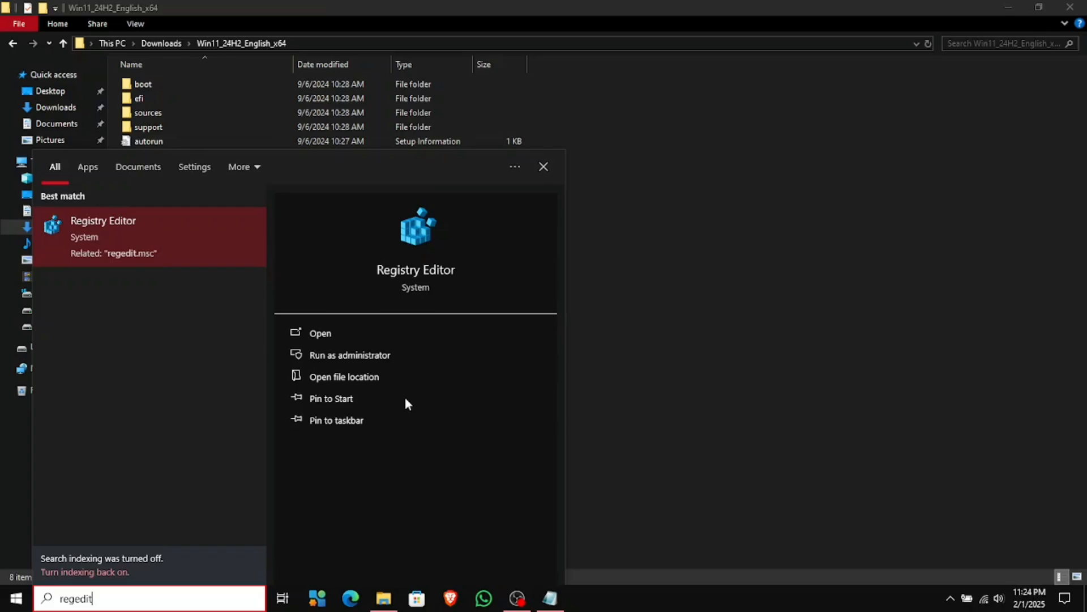
key(Return)
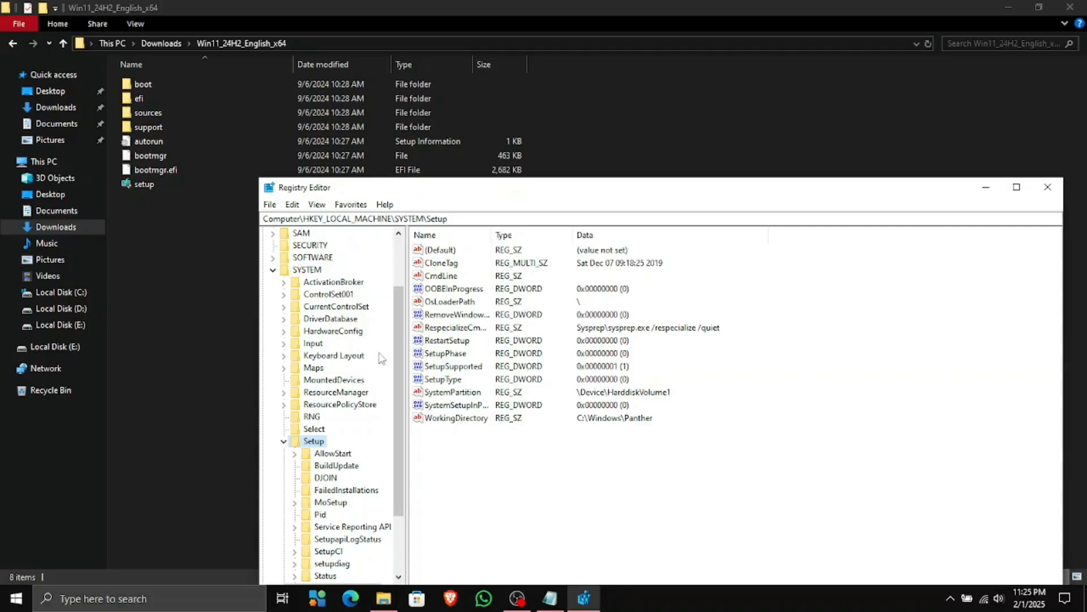
click(274, 270)
click(281, 233)
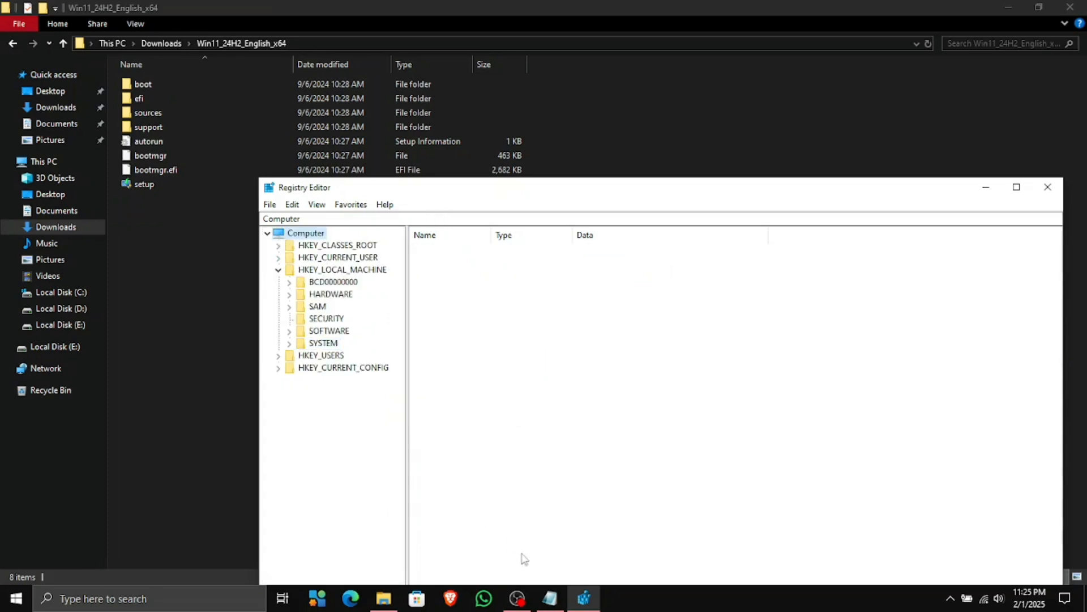
Copy the MoSetup registry path from Notepad and jump to that key in Registry Editor
click(550, 598)
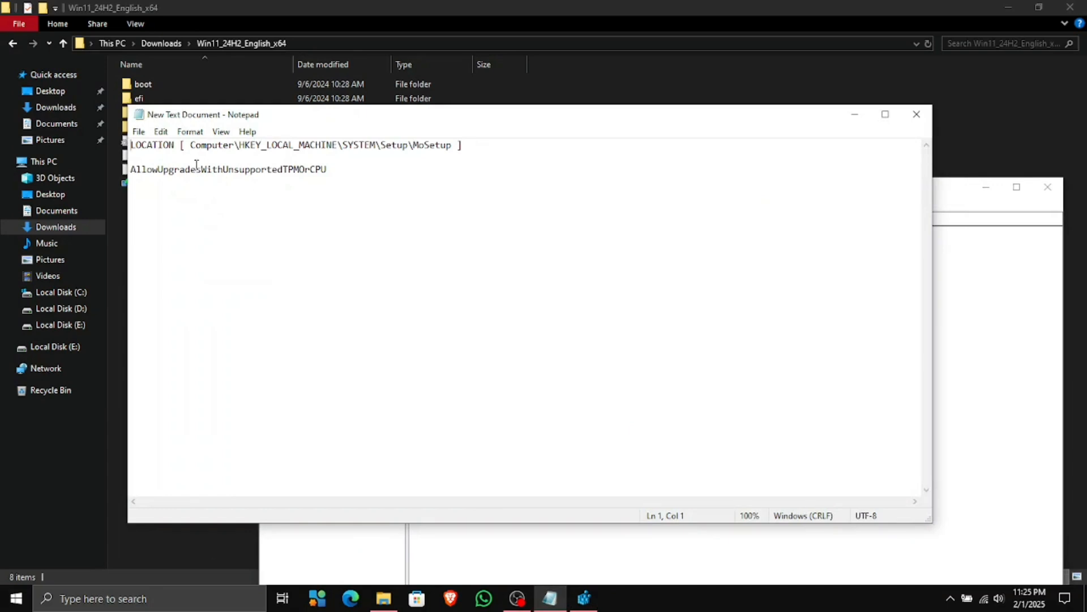
drag(192, 147, 340, 158)
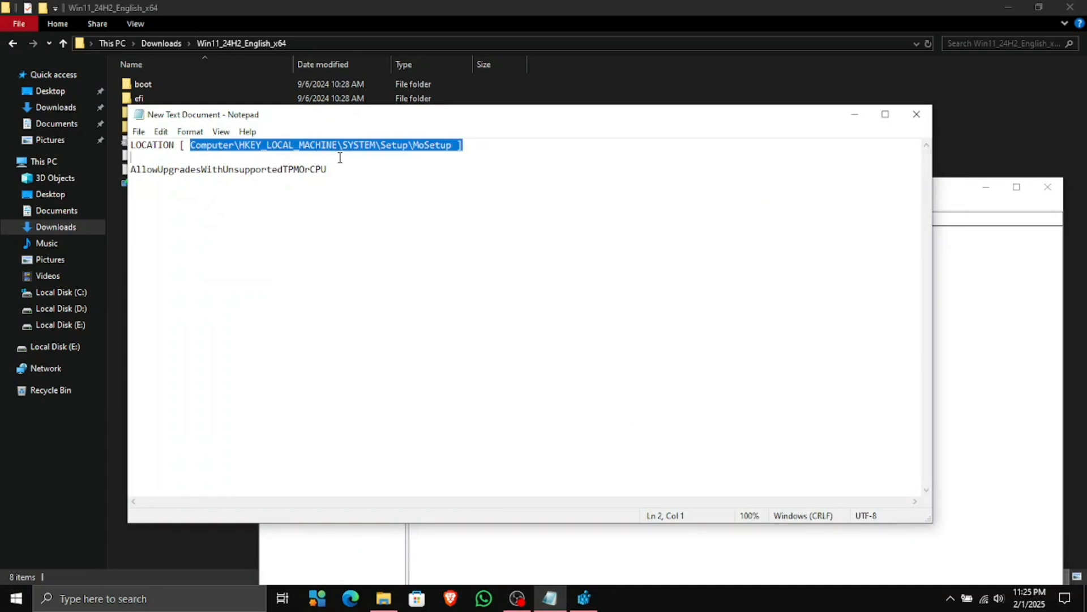
drag(443, 154, 450, 149)
right_click(442, 146)
click(498, 184)
click(851, 118)
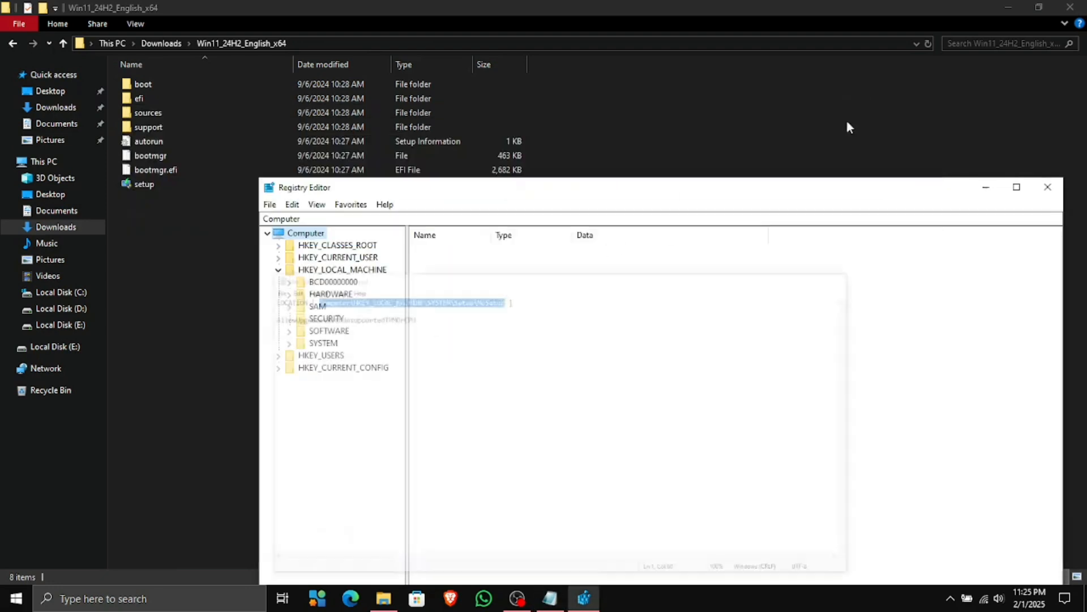
click(551, 220)
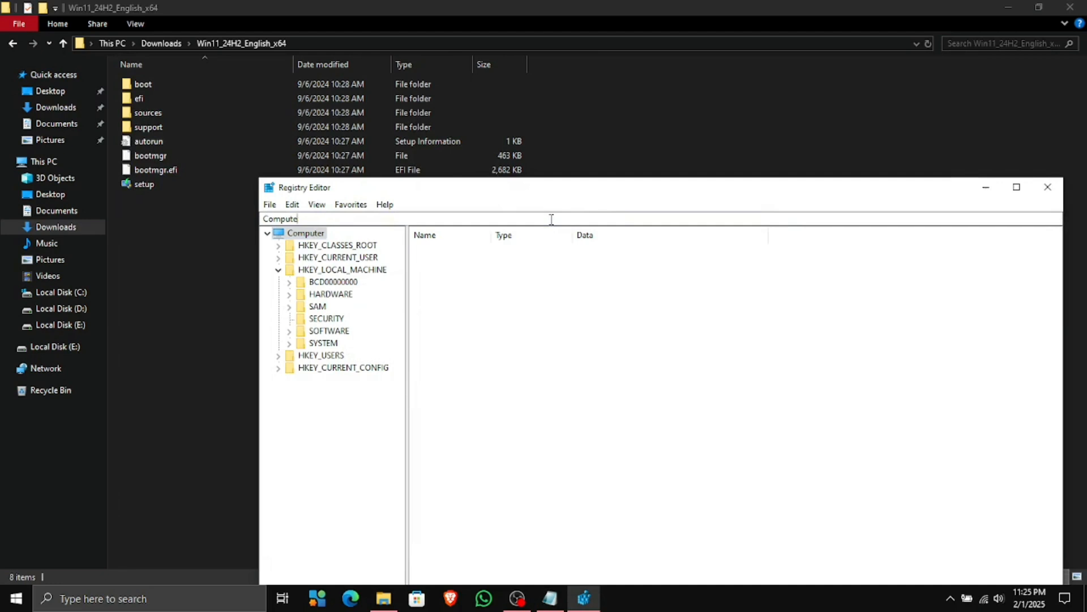
key(BackSpace)
key(BackSpace)
key(BackSpace)
key(BackSpace)
key(BackSpace)
key(BackSpace)
key(BackSpace)
key(ctrl+v)
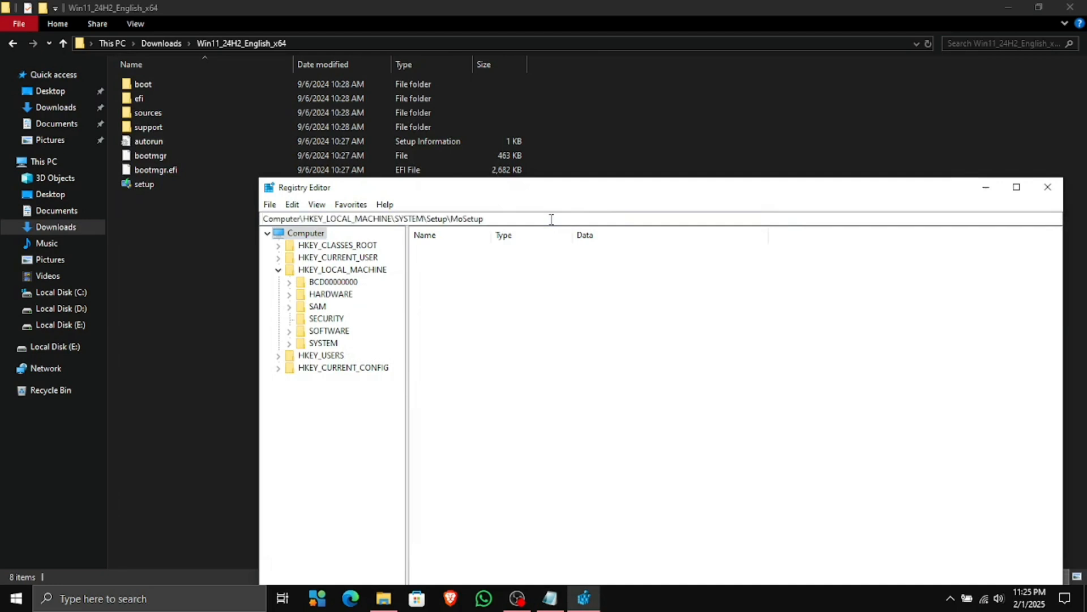
key(Return)
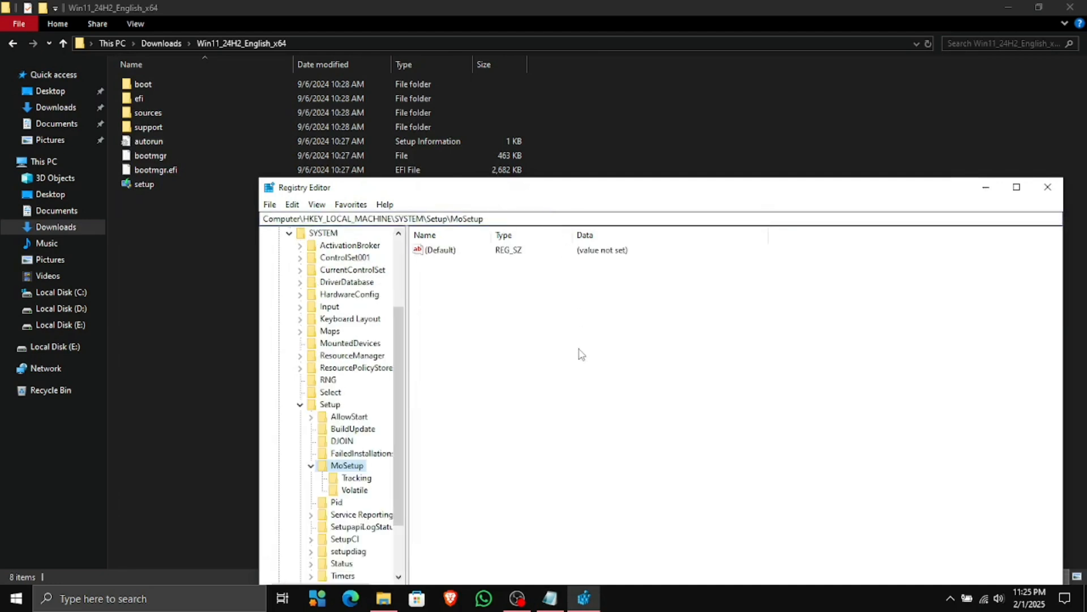
click(578, 353)
Copy the AllowUpgradesWithUnsupportedTPMOrCPU value name from the Notepad notes
click(548, 600)
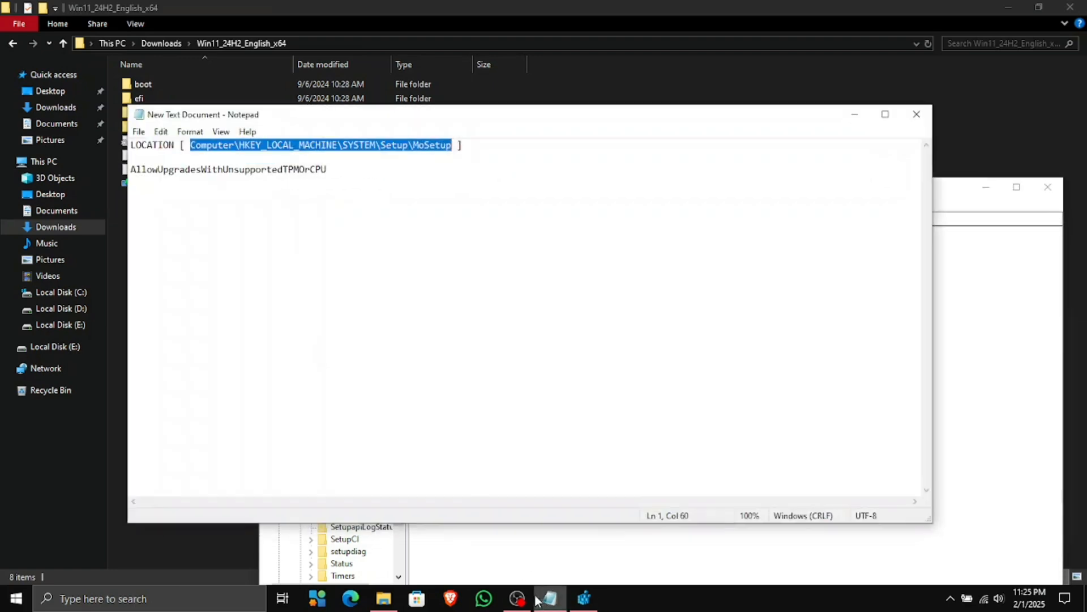
double_click(215, 169)
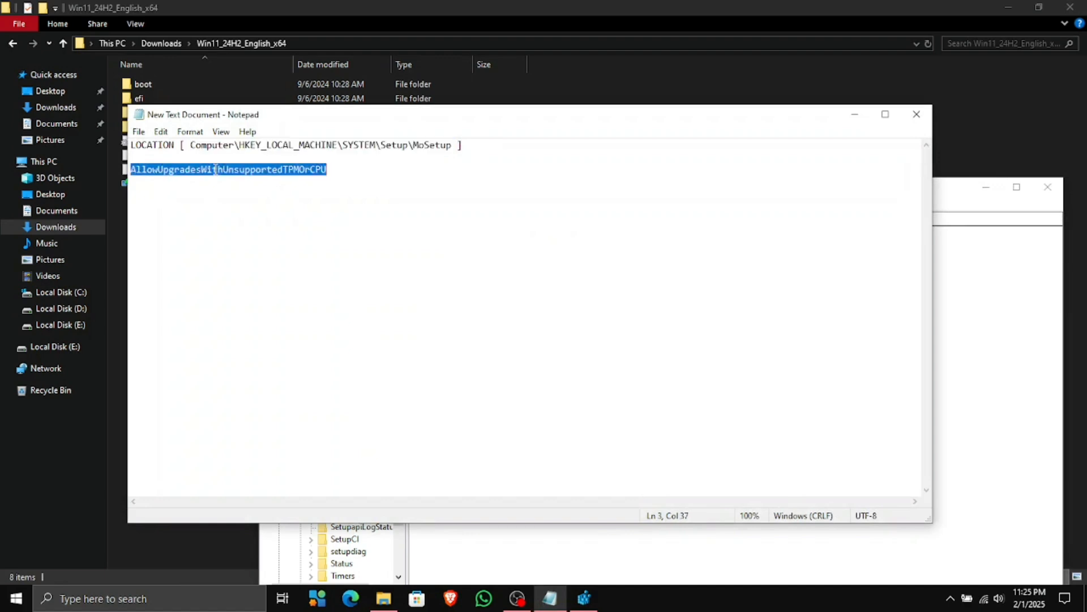
click(215, 169)
double_click(215, 169)
click(215, 169)
double_click(215, 169)
right_click(216, 171)
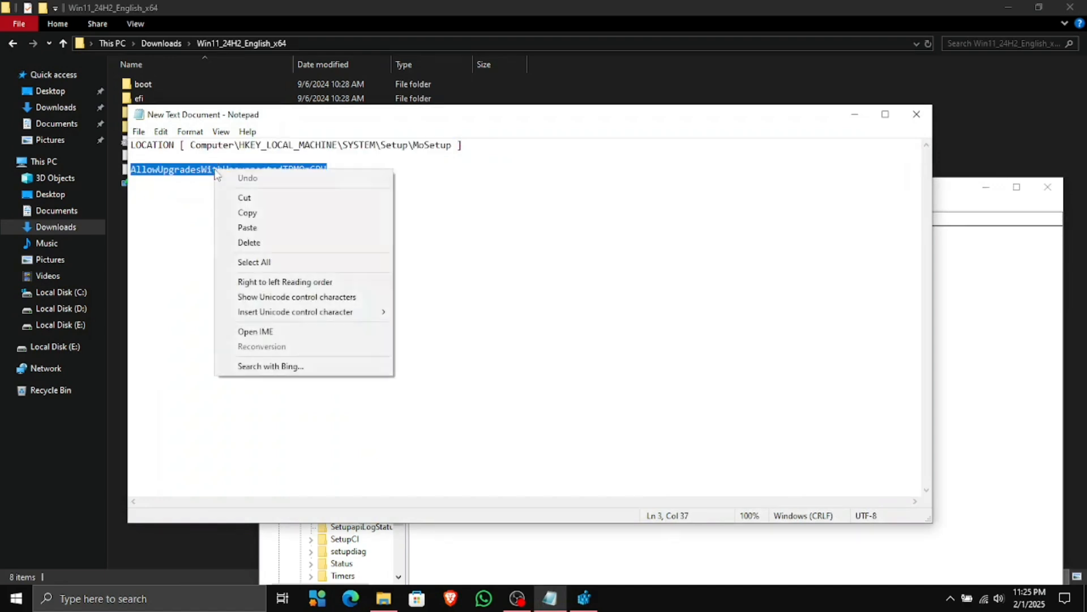
click(271, 213)
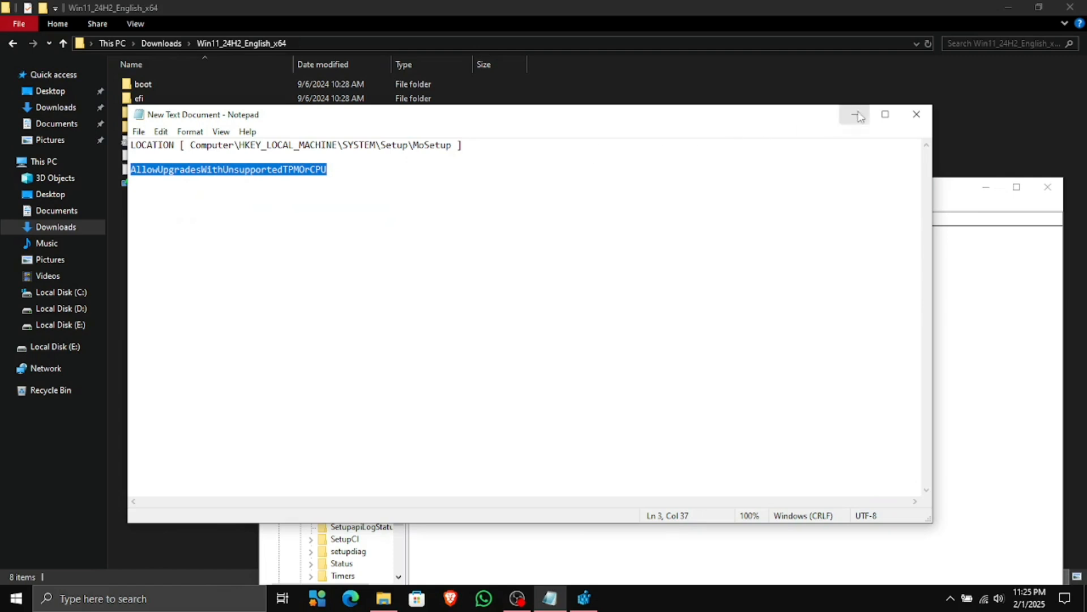
click(917, 114)
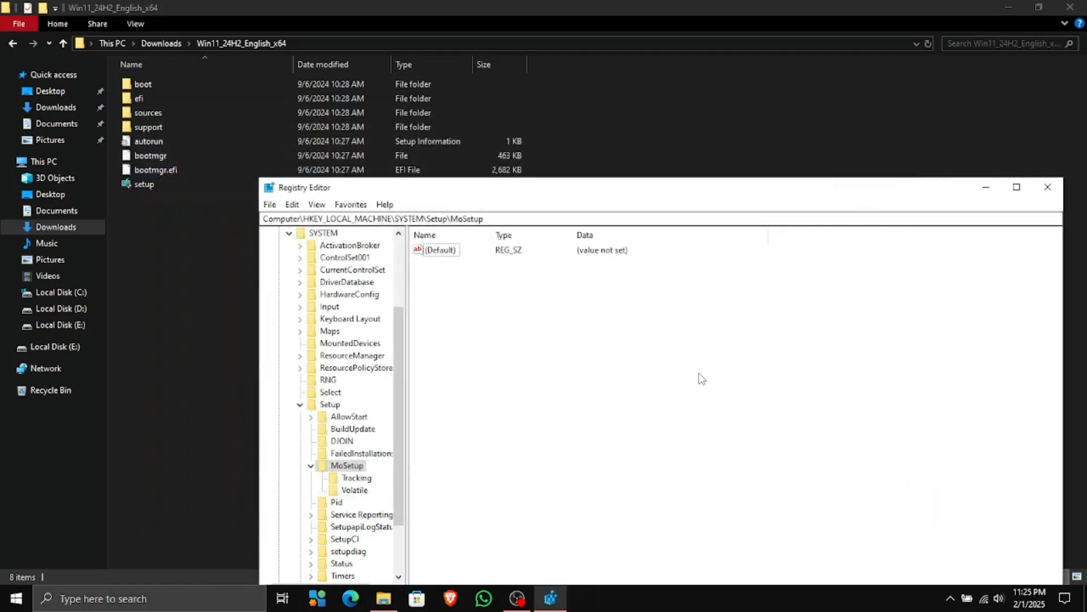
Create a new DWORD (32-bit) value under MoSetup
right_click(638, 340)
mouse_move(684, 351)
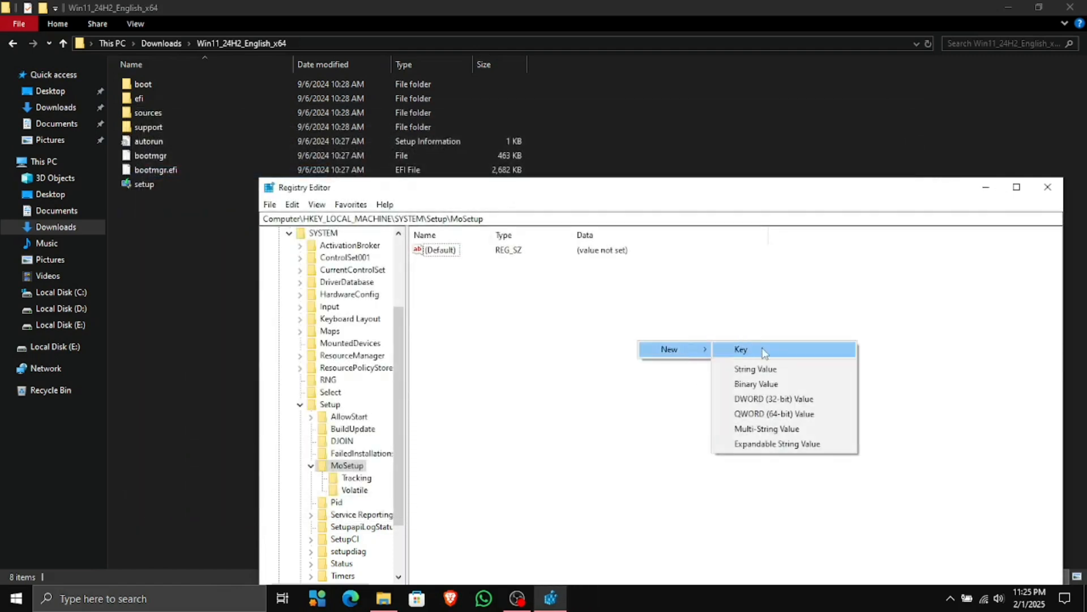
click(771, 406)
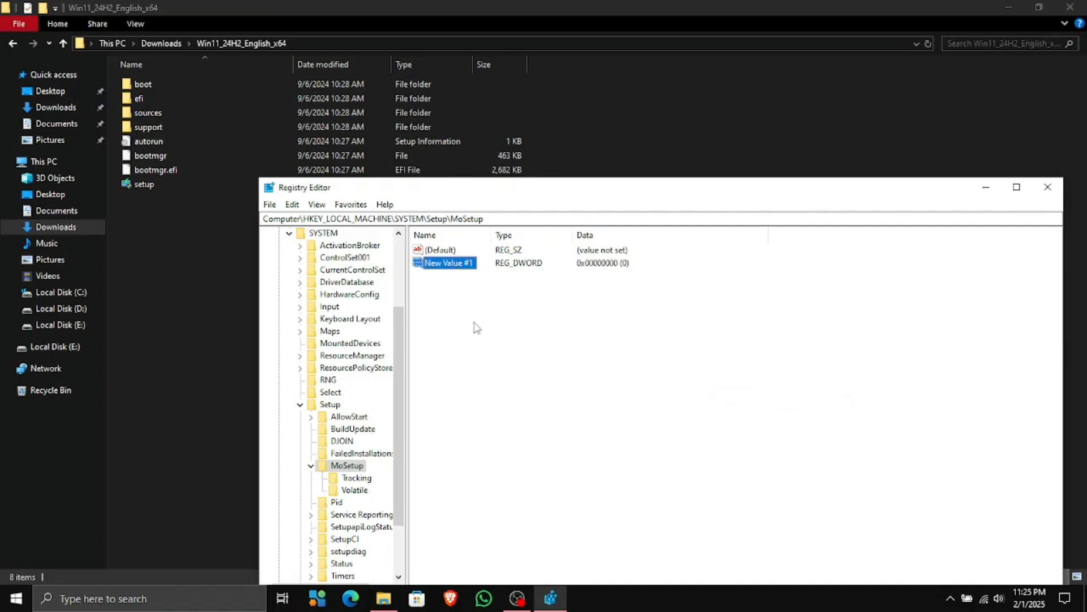
right_click(451, 264)
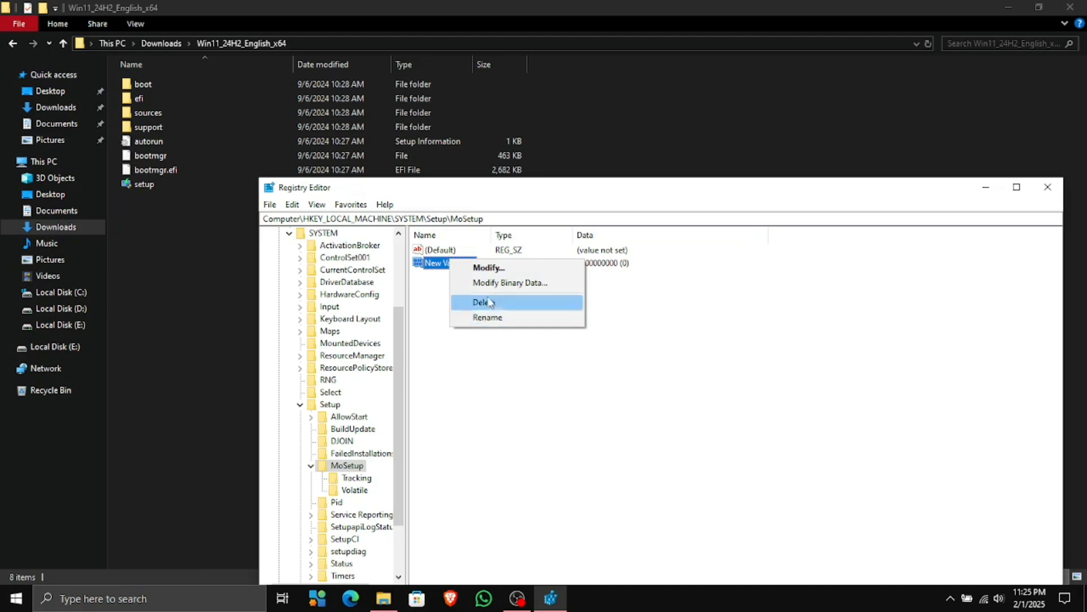
click(500, 266)
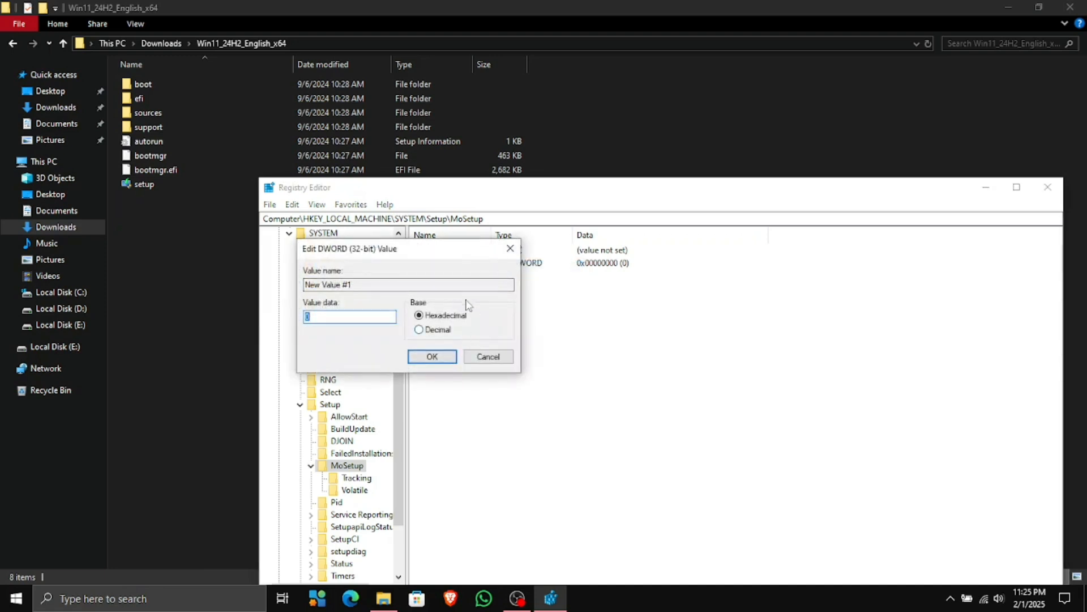
click(460, 286)
double_click(458, 286)
click(456, 287)
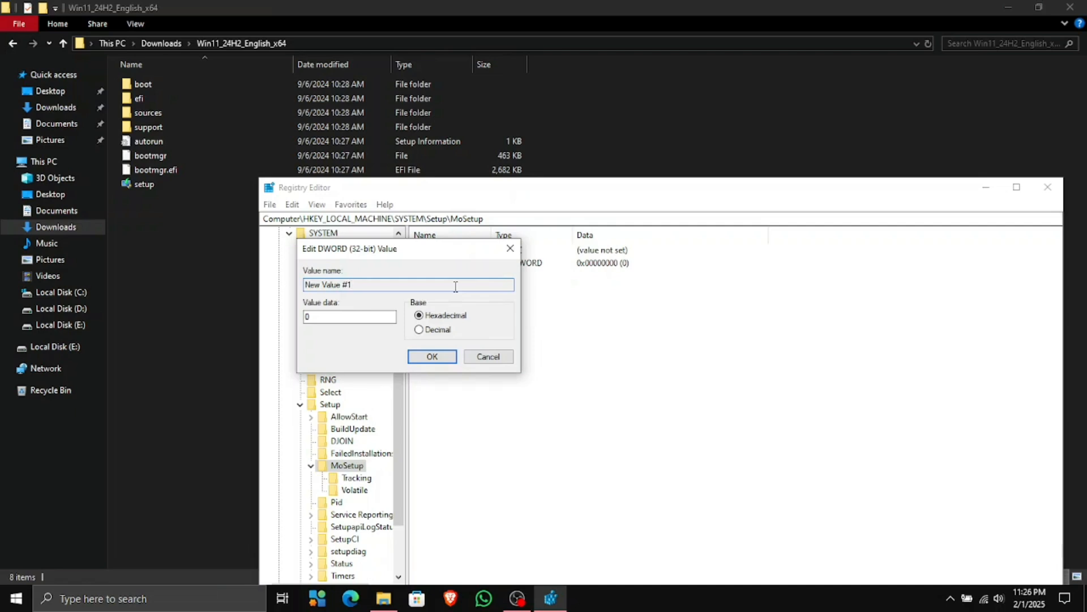
click(486, 358)
Rename New Value #1 to AllowUpgradesWithUnsupportedTPMOrCPU, set its data to 1, and close Registry Editor
right_click(451, 264)
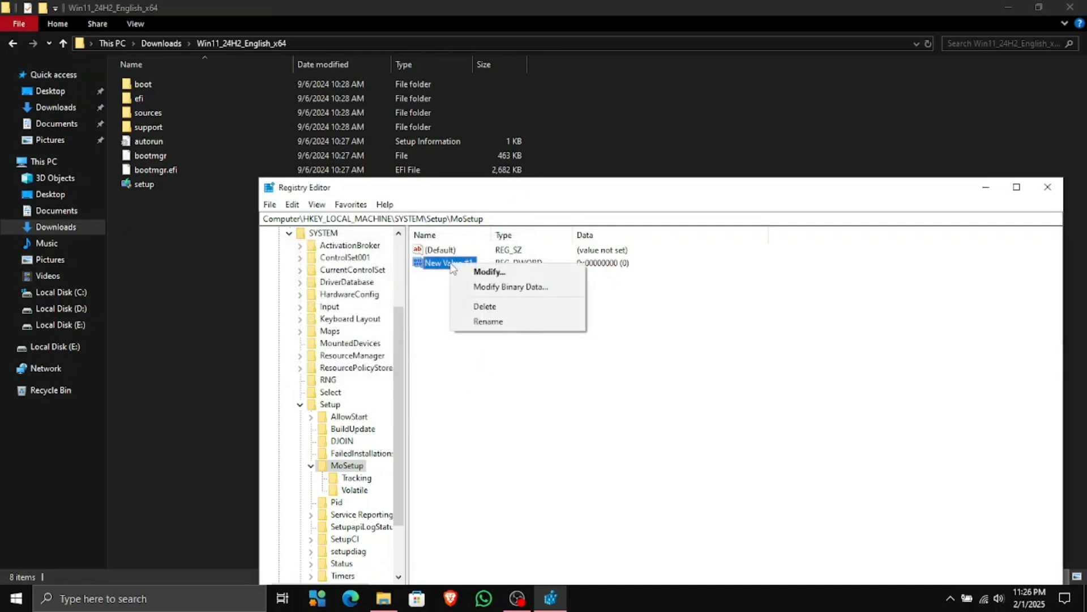
click(538, 328)
key(ctrl+v)
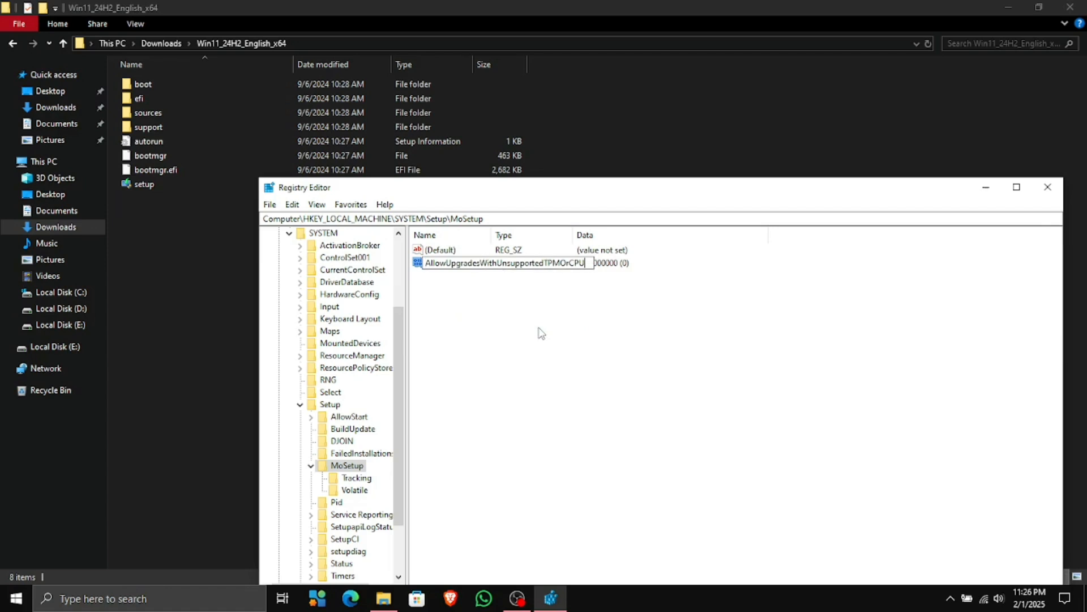
key(Return)
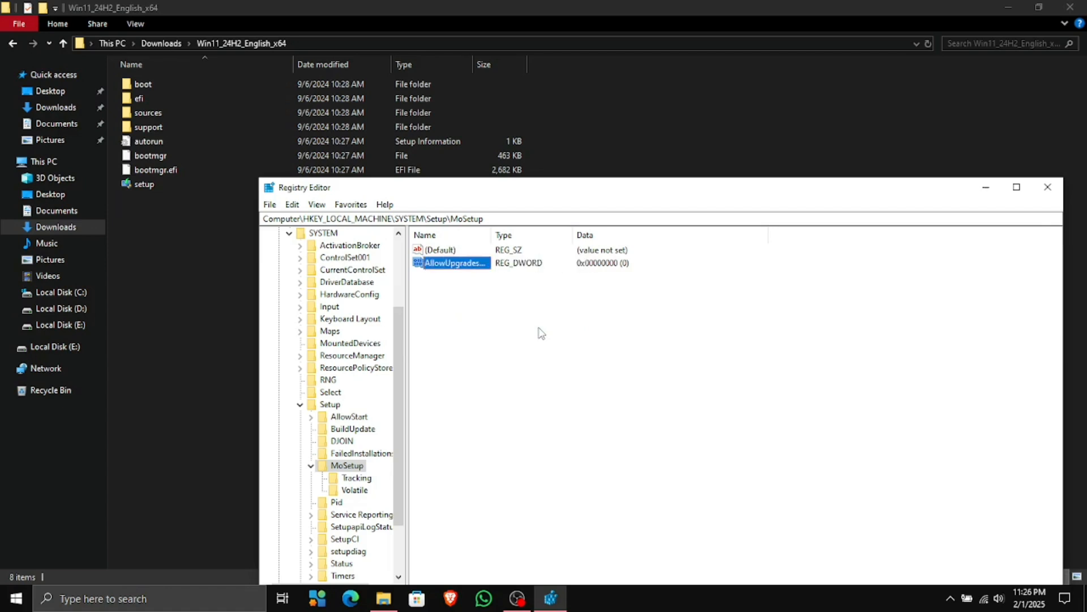
double_click(466, 269)
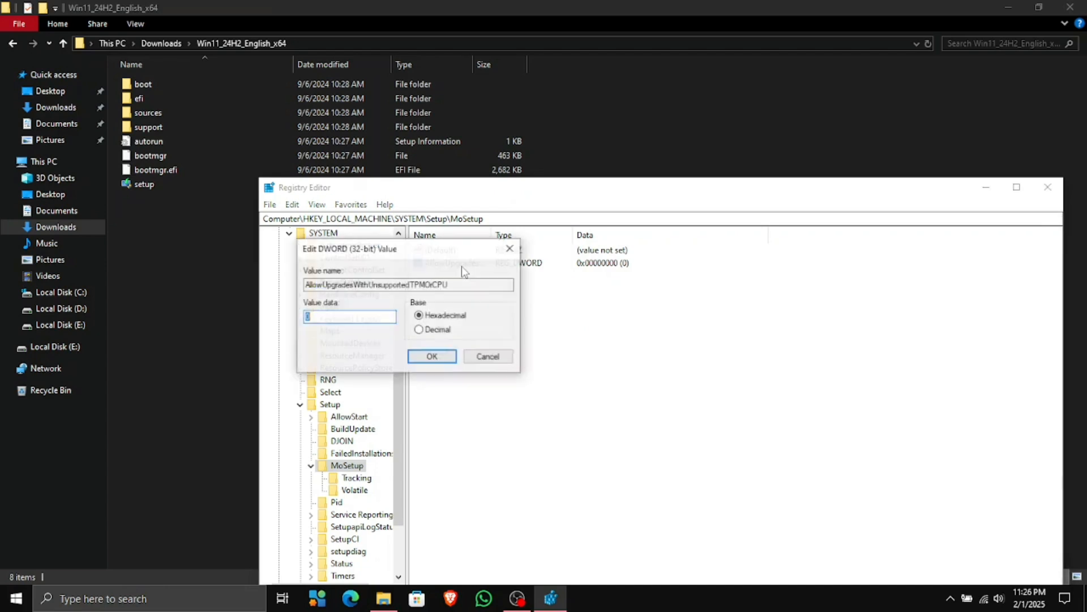
text(1)
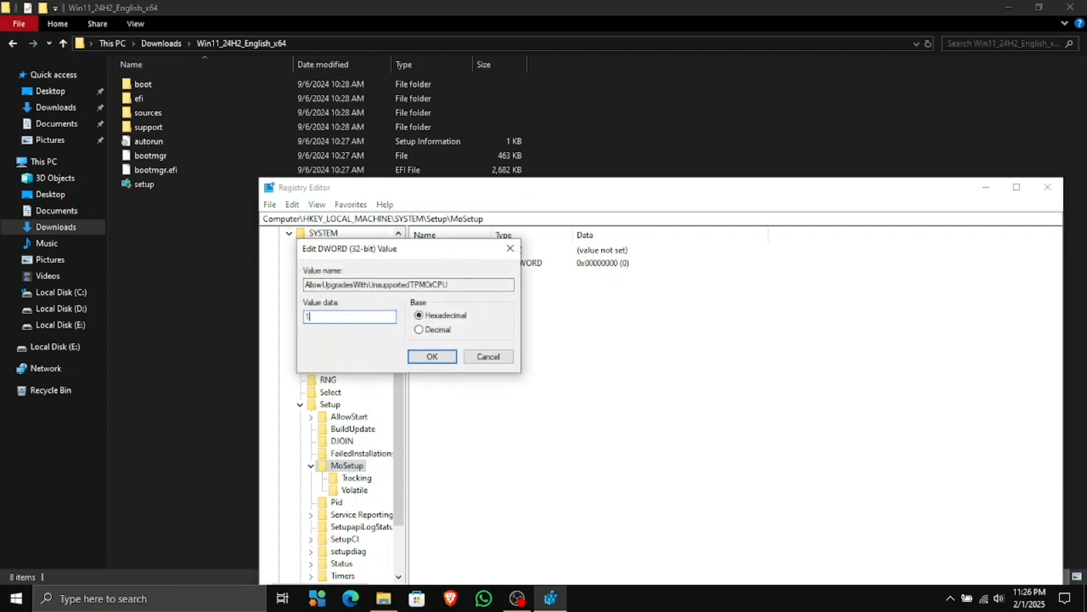
click(430, 356)
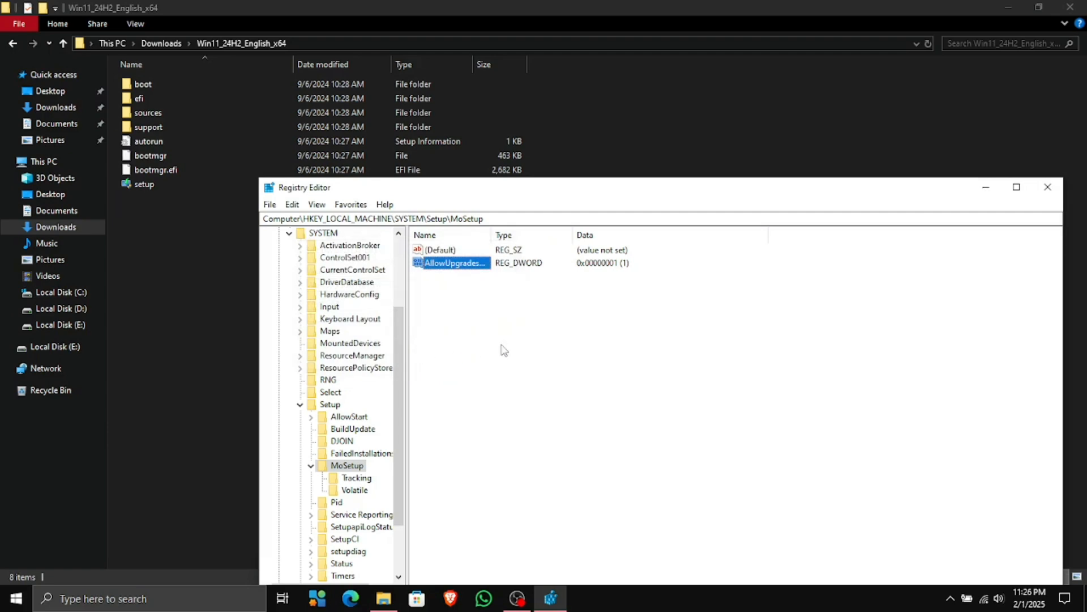
click(1048, 187)
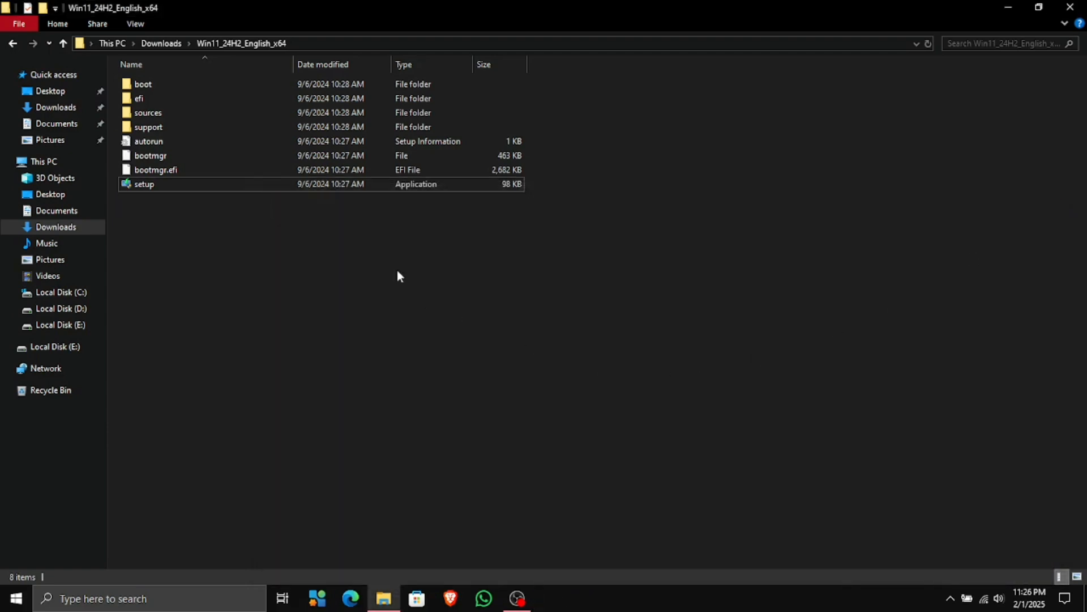
Run Windows 11 setup, choose Not right now for updates, and accept the license terms
double_click(373, 190)
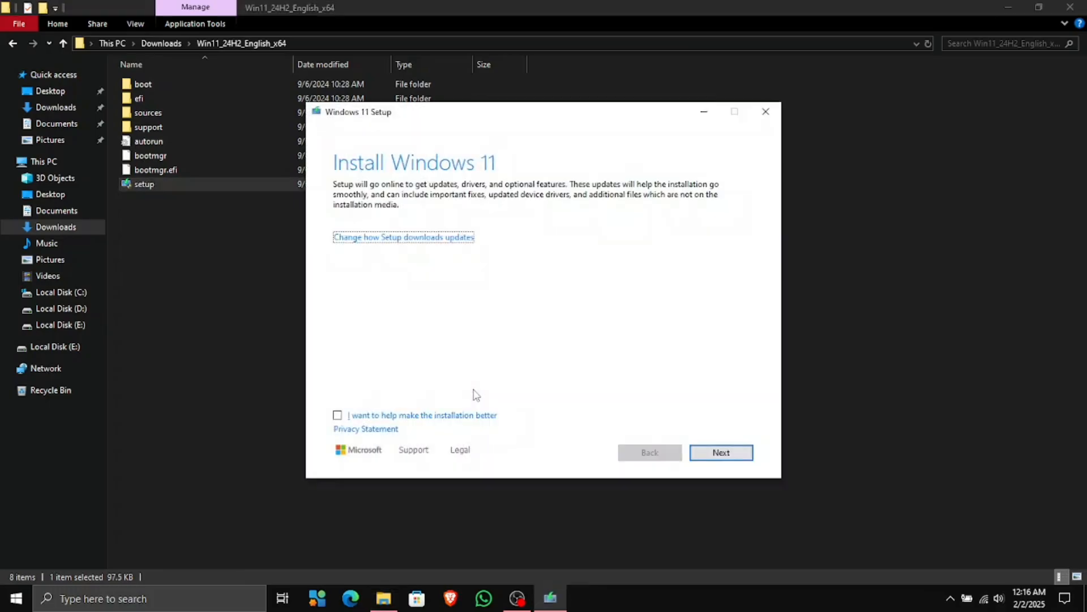
click(441, 241)
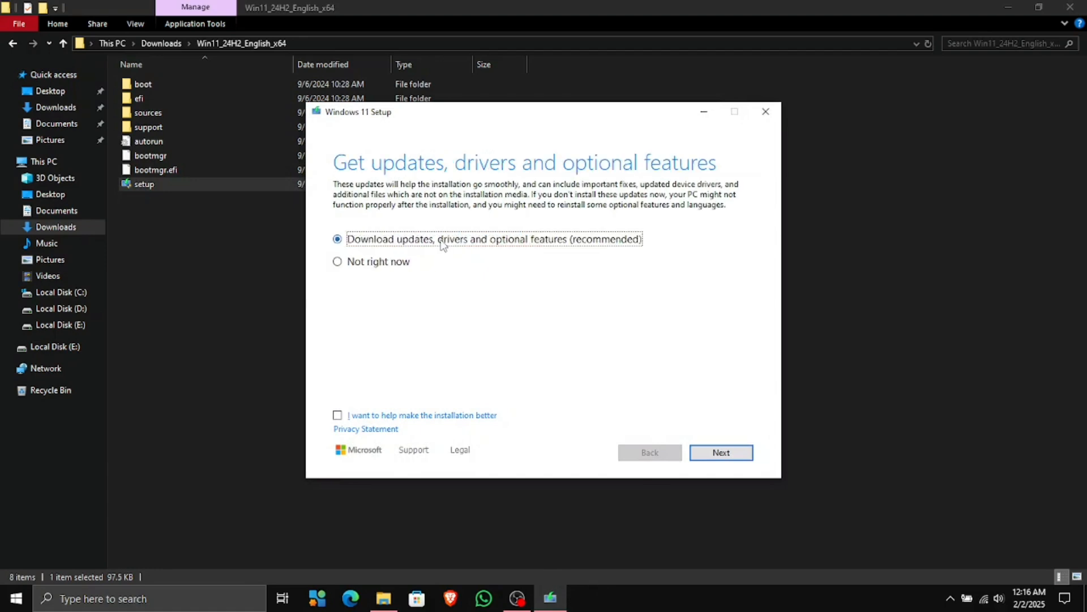
click(376, 269)
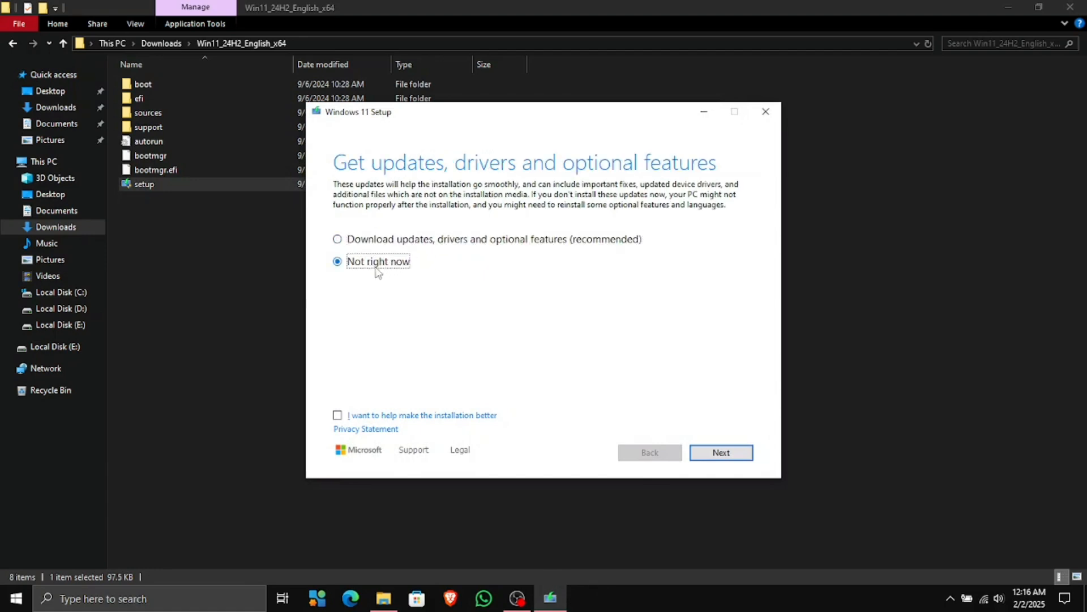
click(715, 459)
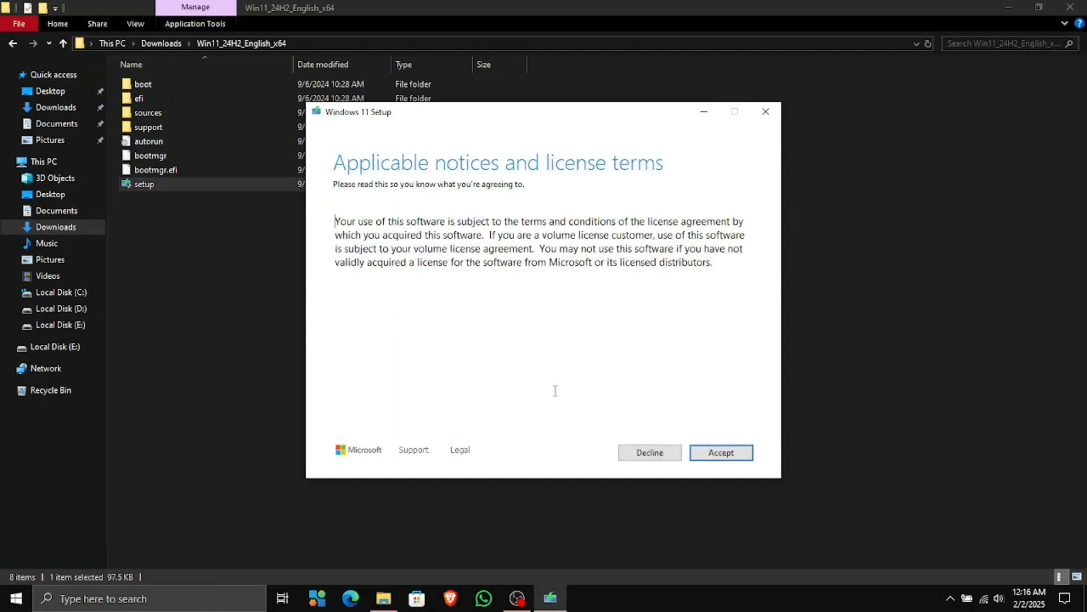
click(718, 464)
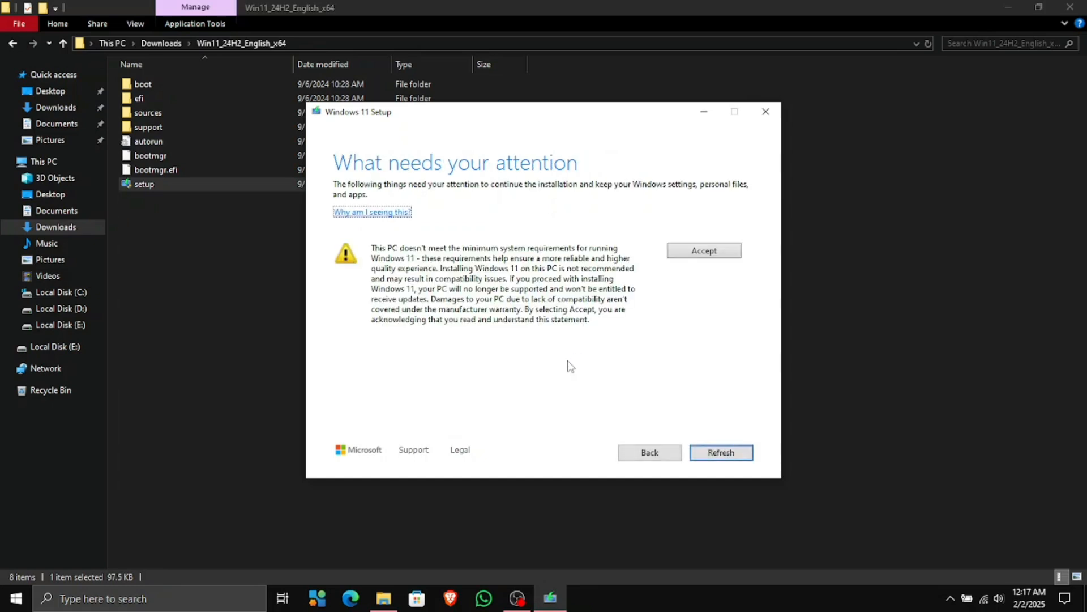
Accept the unsupported-hardware warning and install Windows 11 Pro, keeping personal files and apps
click(687, 250)
click(687, 250)
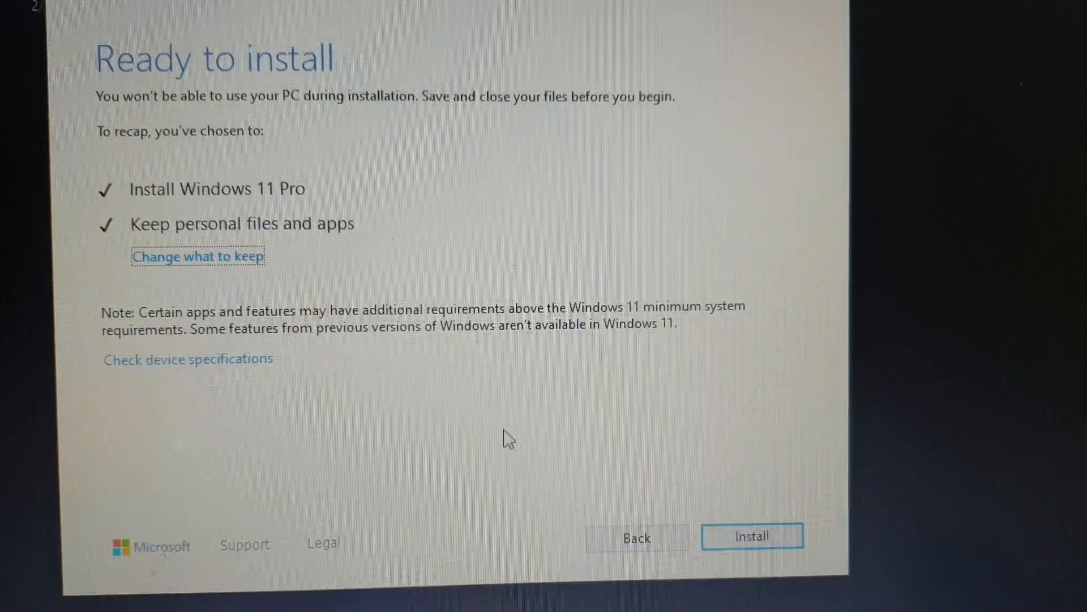
click(734, 538)
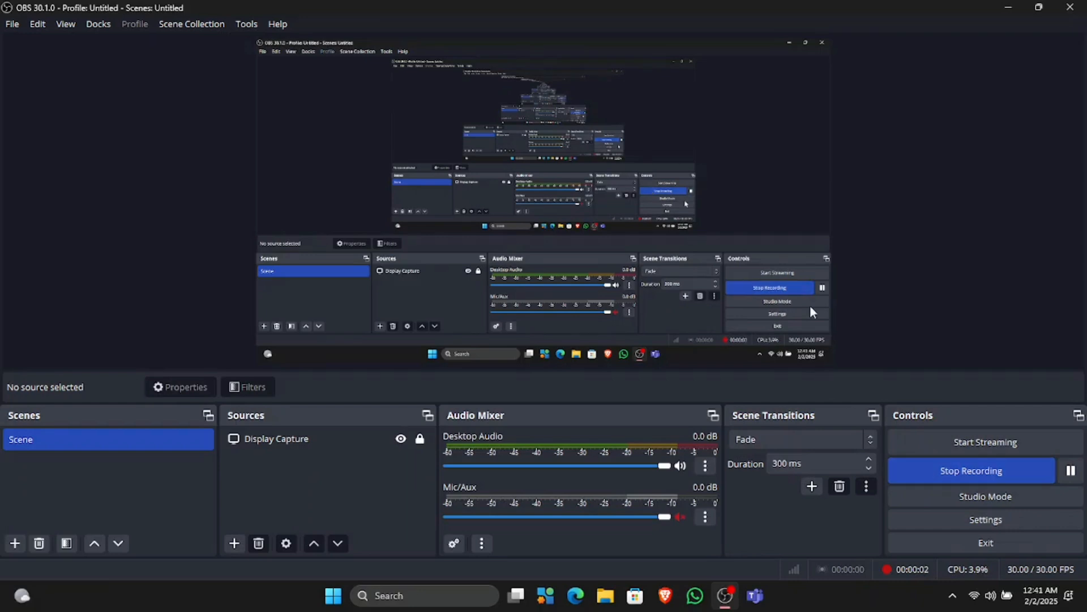
Minimize OBS, glance at the Start menu, and view the desktop's full classic right-click menu
click(999, 10)
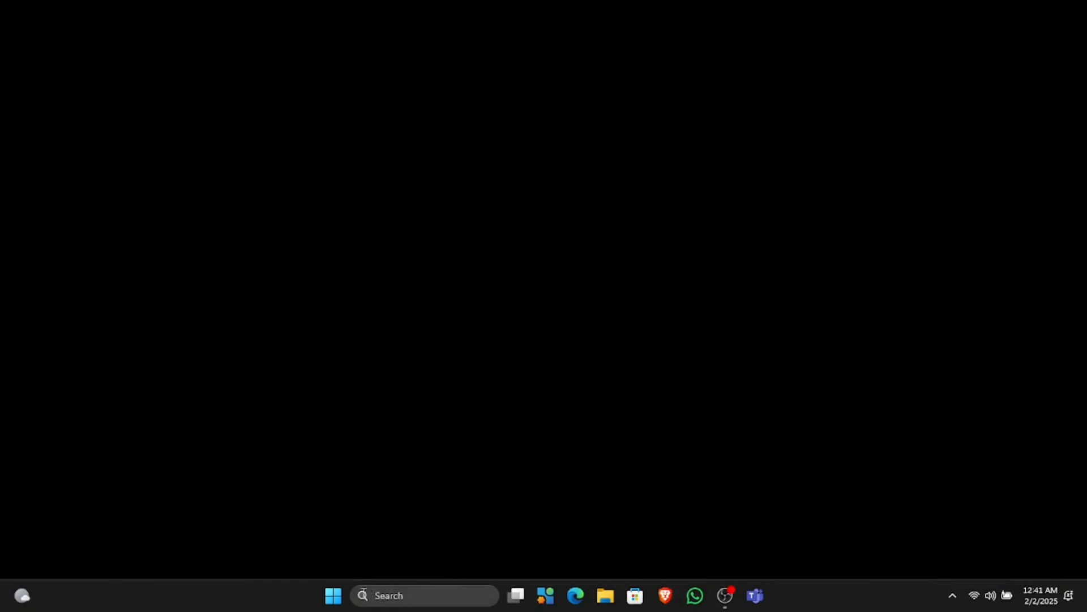
click(337, 599)
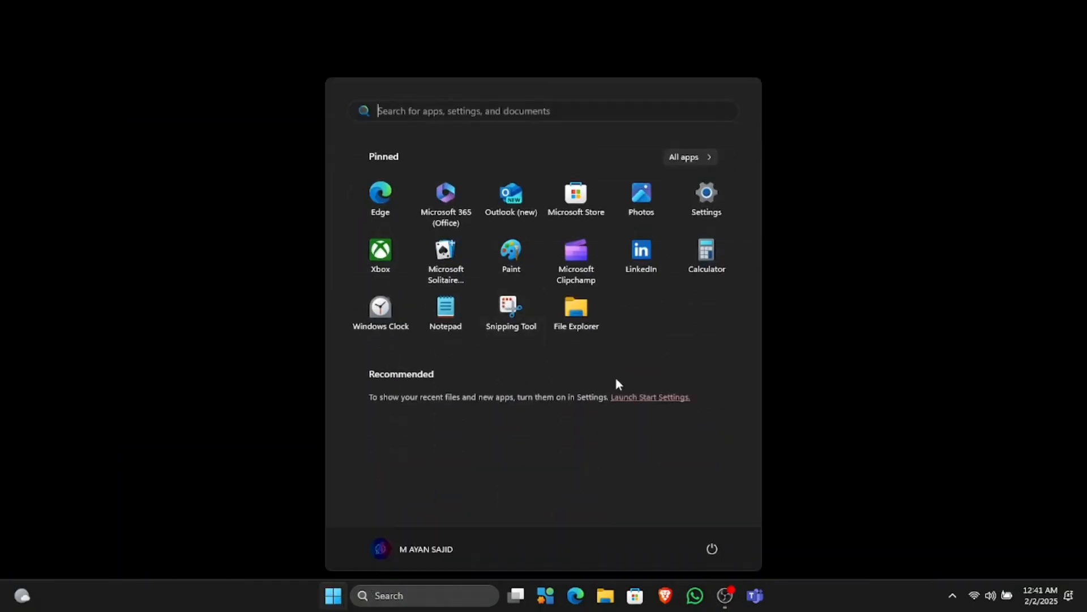
click(984, 308)
right_click(440, 184)
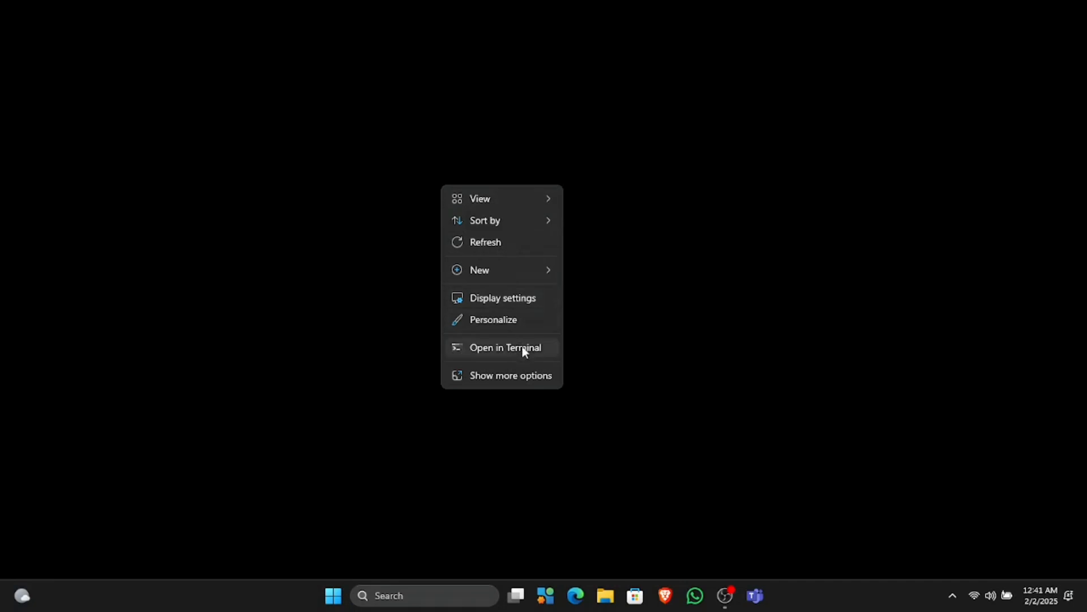
click(523, 375)
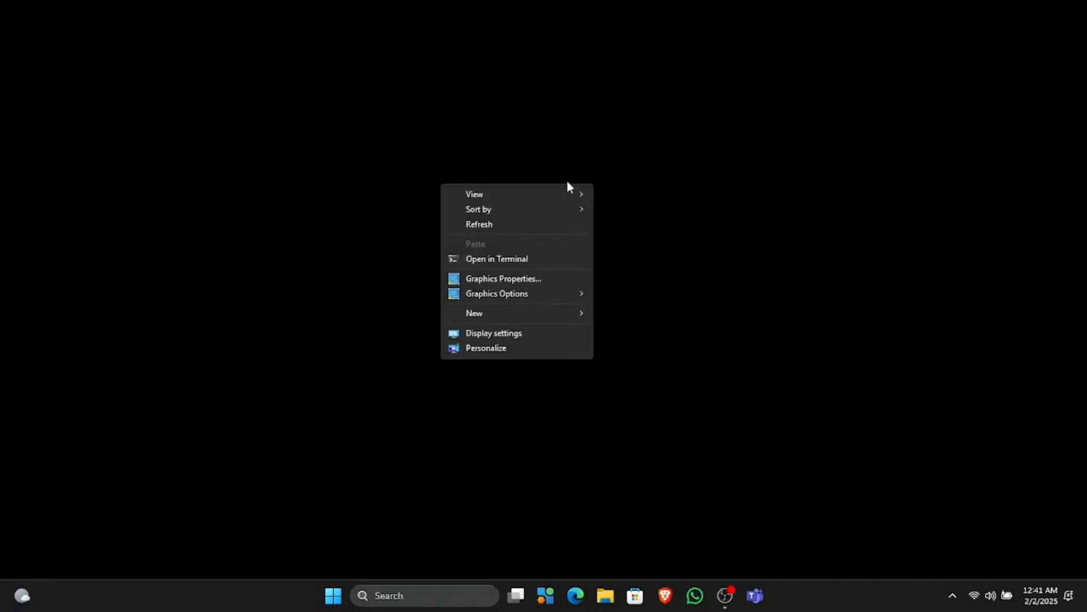
click(556, 229)
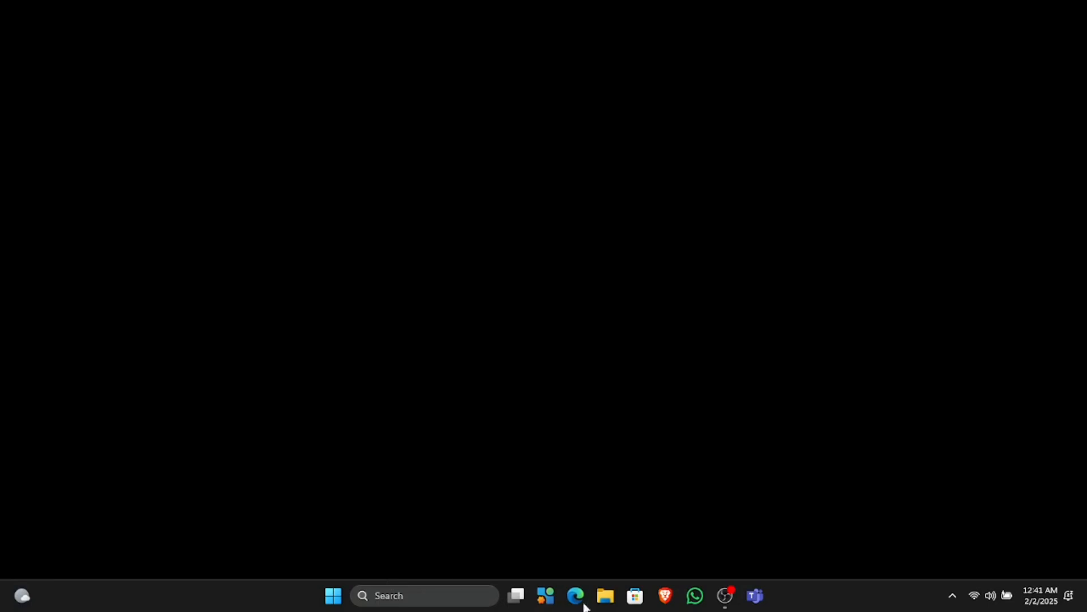
Scroll through the Start menu's All apps list, then return to the pinned apps
click(326, 609)
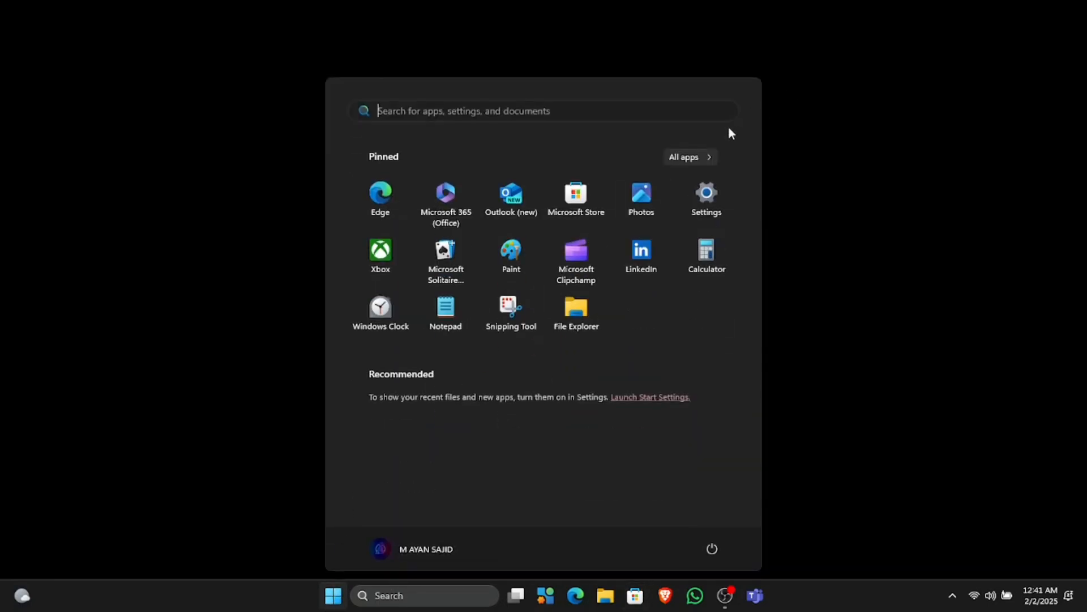
click(711, 155)
scroll(587, 238, down, 3)
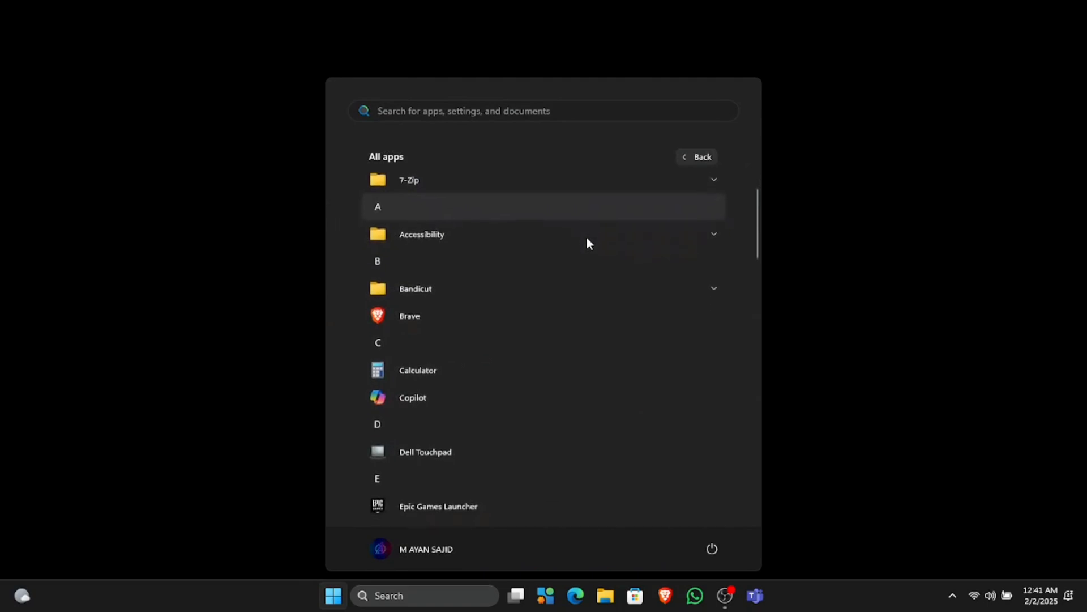
scroll(587, 239, down, 8)
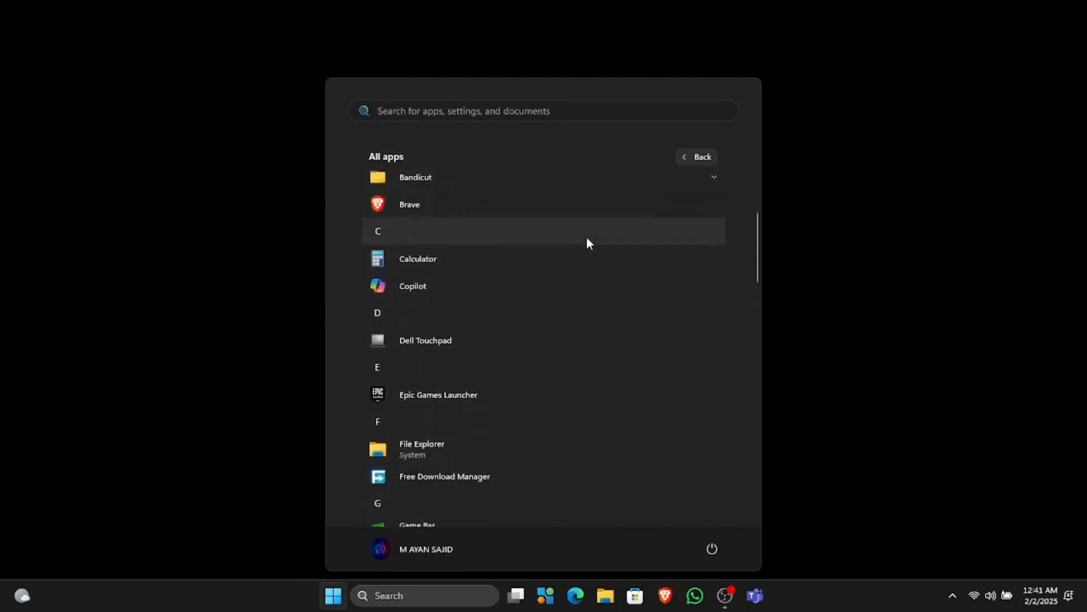
scroll(587, 239, down, 10)
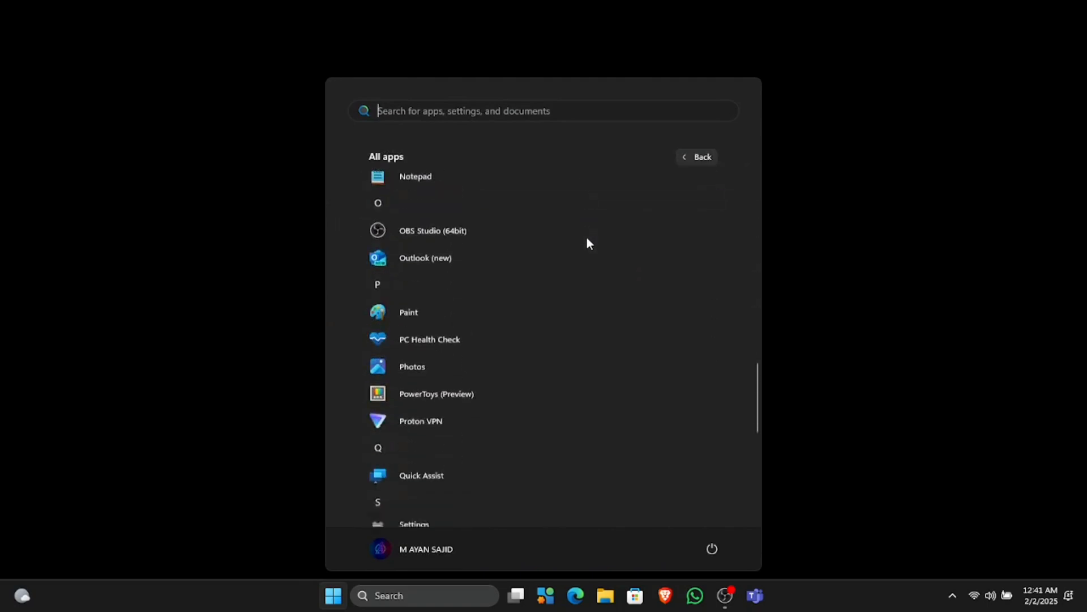
scroll(587, 239, up, 20)
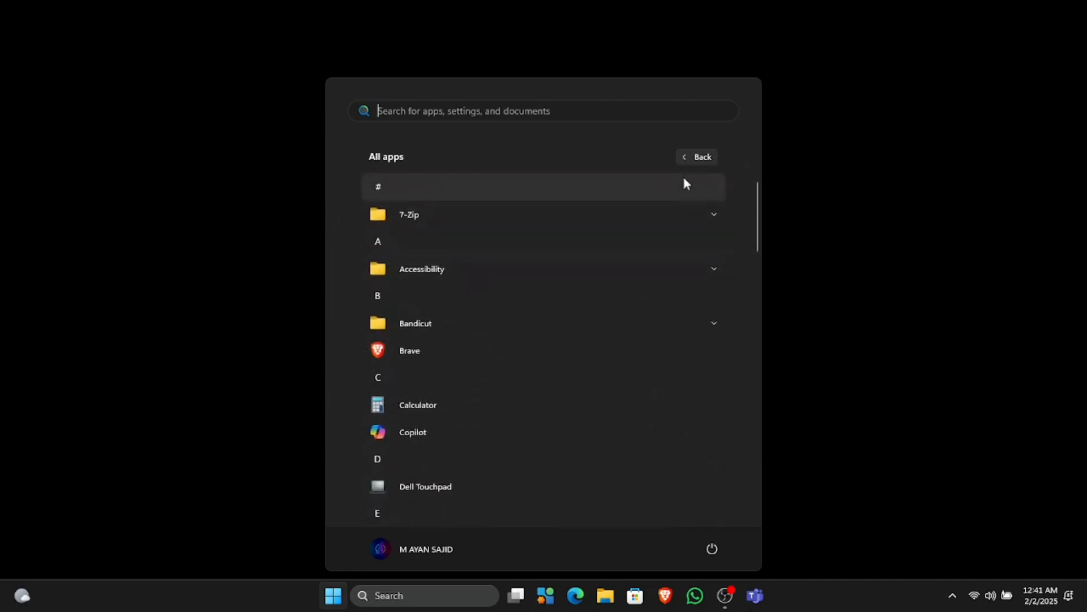
click(691, 159)
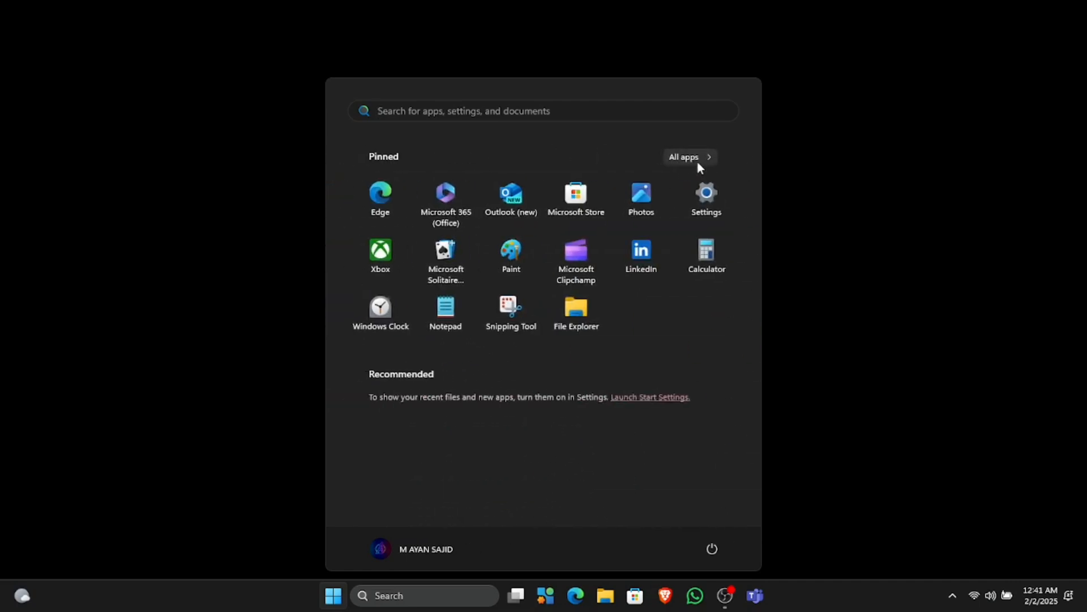
Open Settings > System > Windows Update, run Check for updates, and go to Advanced options
click(702, 196)
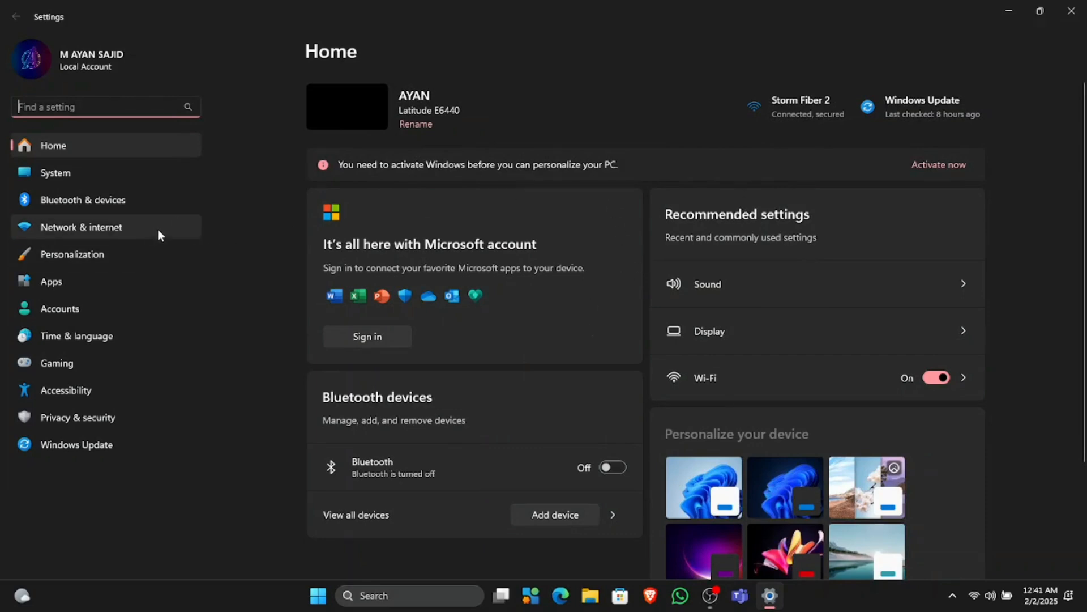
click(145, 179)
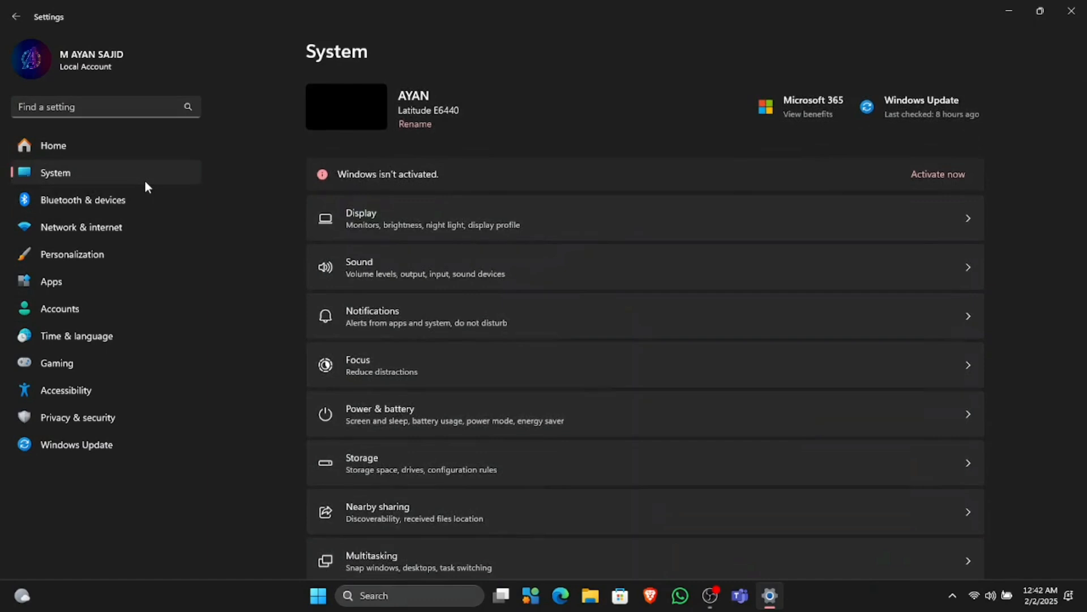
click(159, 433)
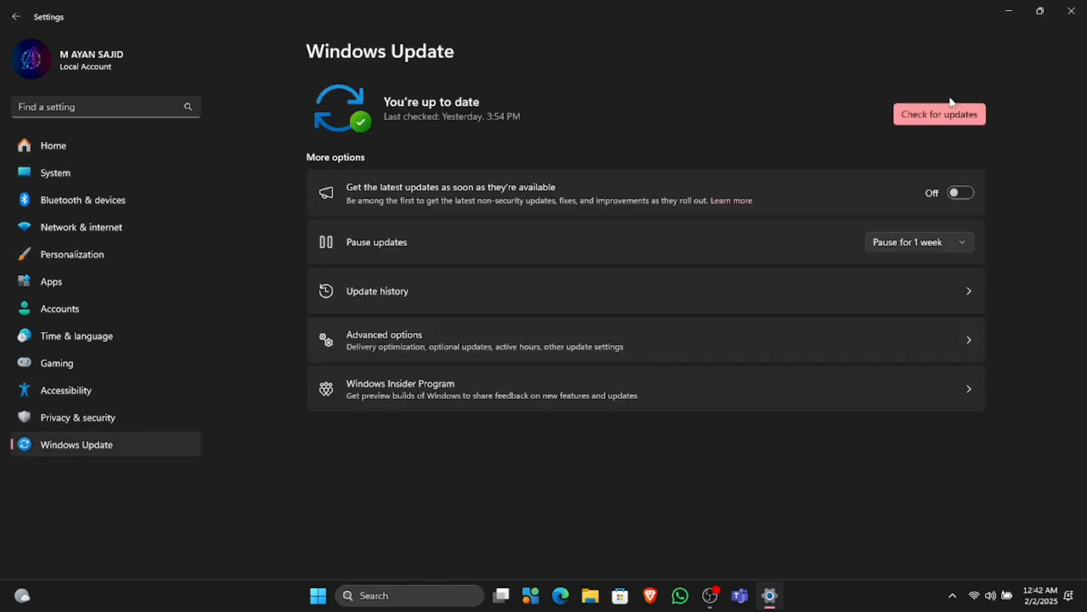
click(949, 109)
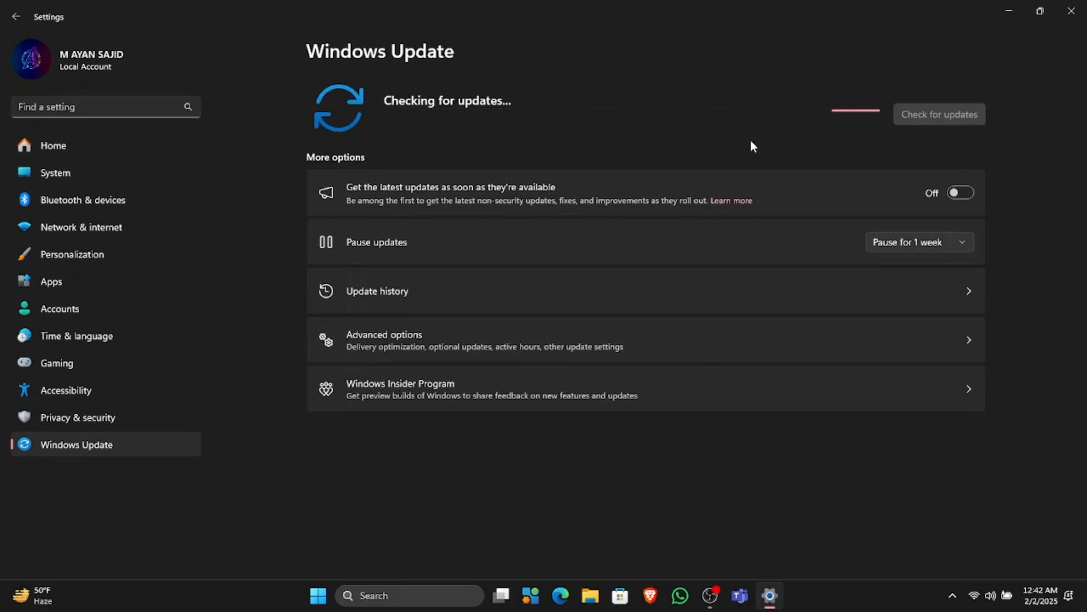
click(758, 340)
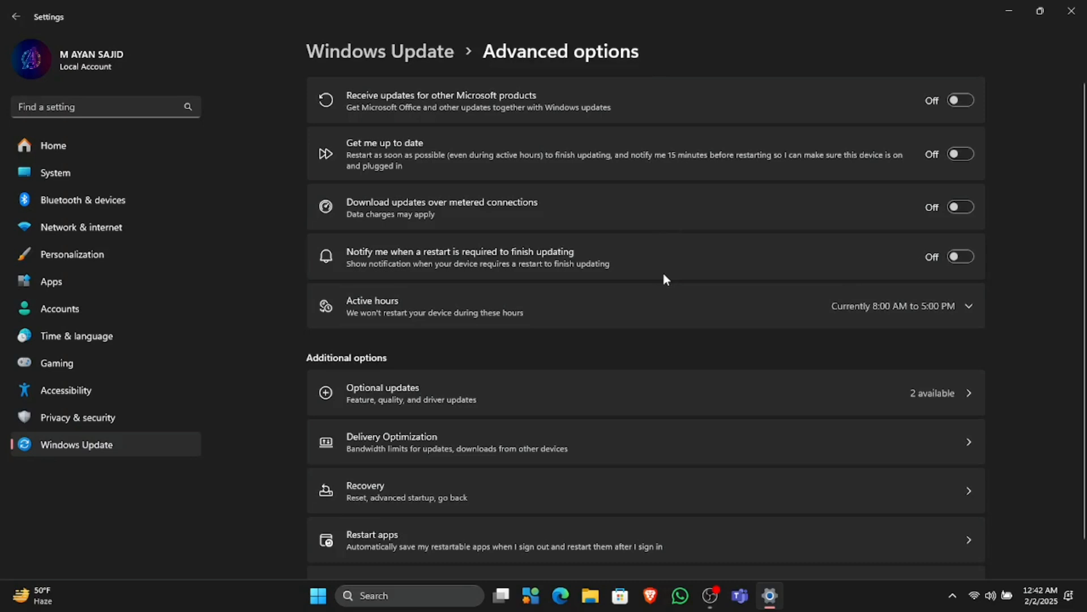
Select both optional update previews (KB5050577, KB5050094) under Optional updates and download and install them
scroll(665, 275, down, 1)
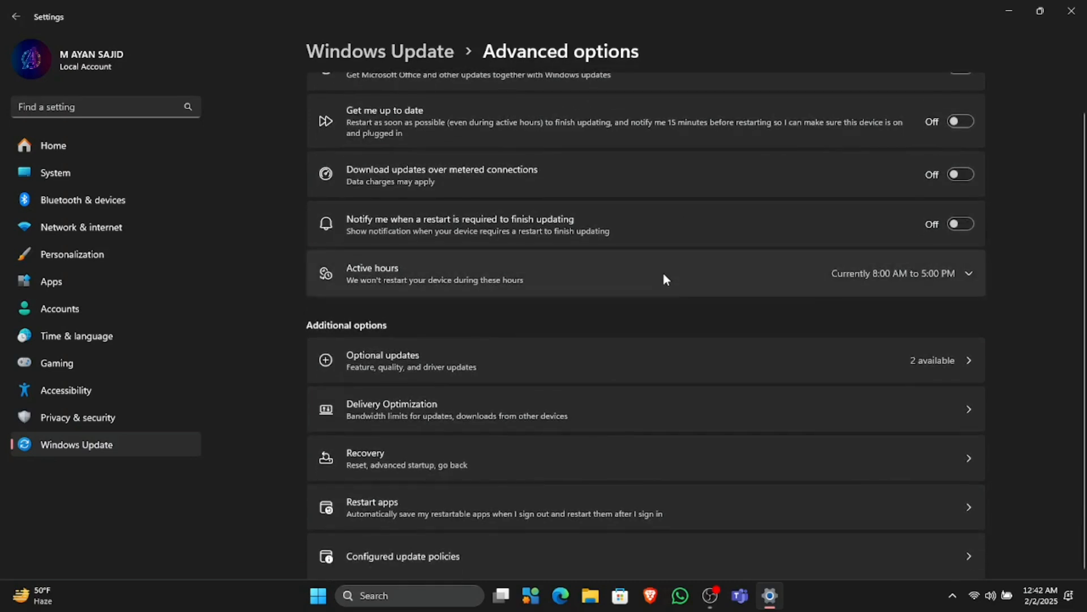
click(664, 275)
click(665, 278)
click(660, 357)
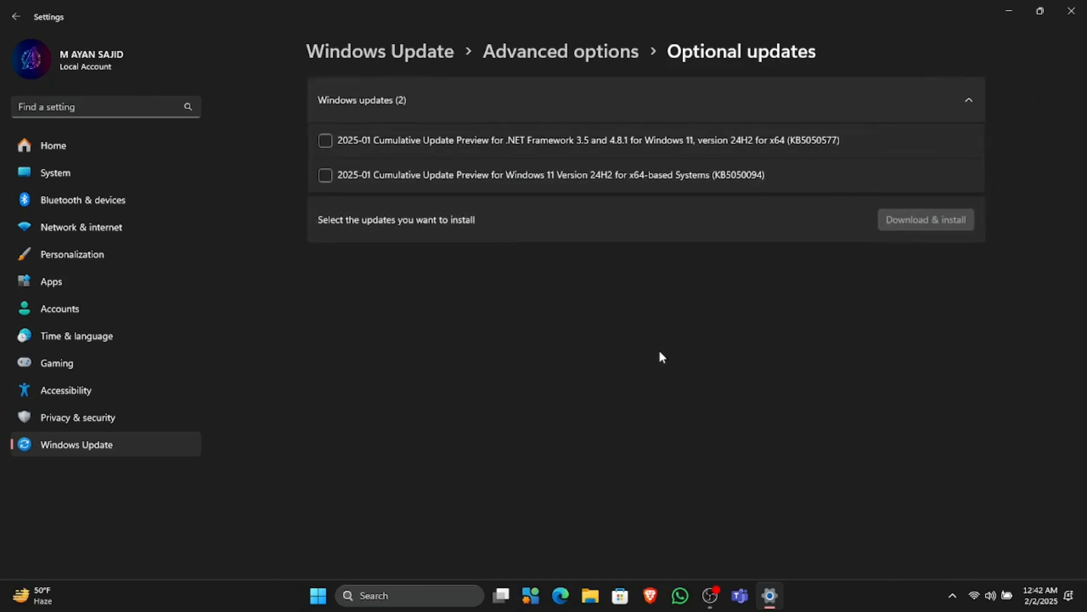
click(653, 177)
click(655, 148)
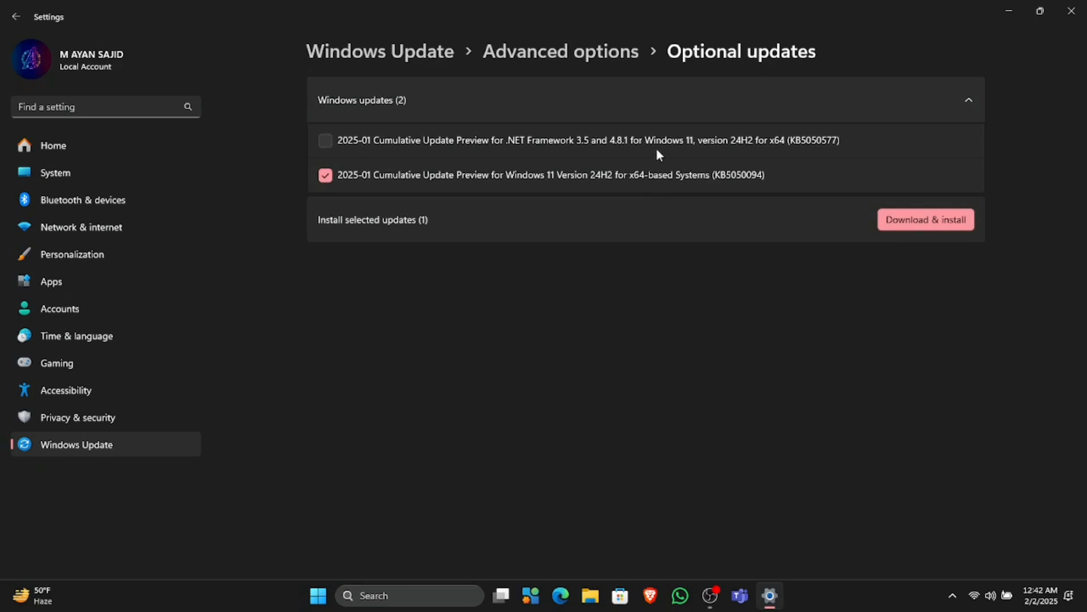
click(918, 228)
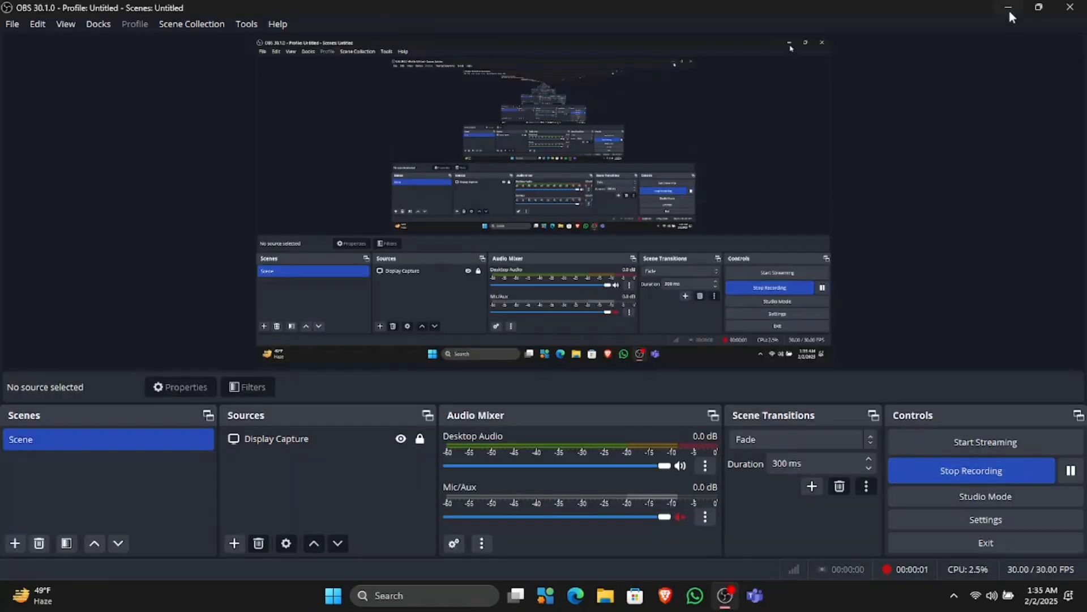
Set the WALLPAPER image in the Pictures folder as the desktop background
click(1008, 10)
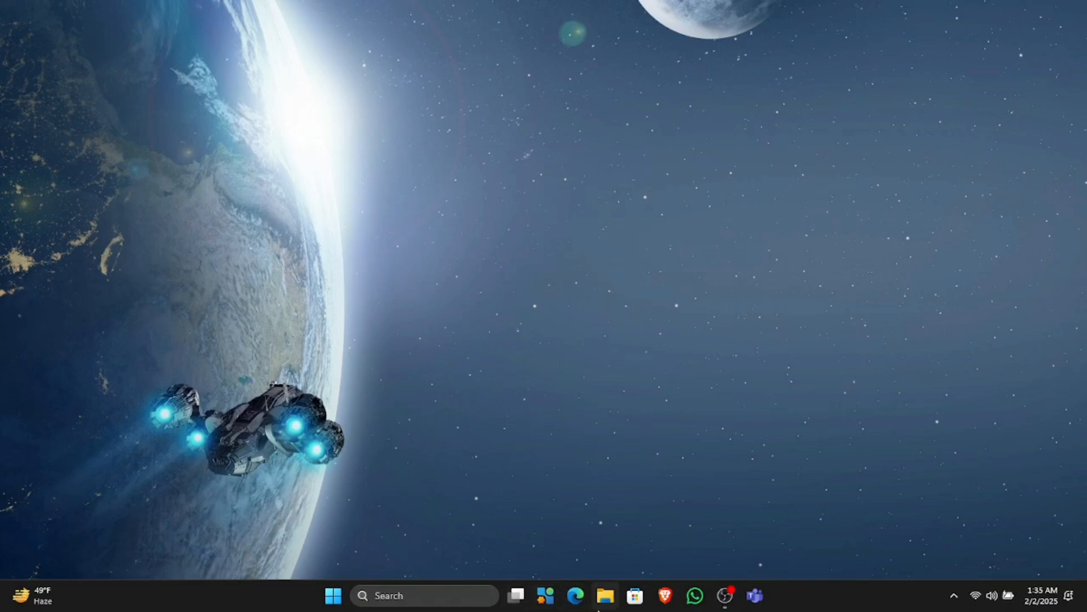
click(600, 604)
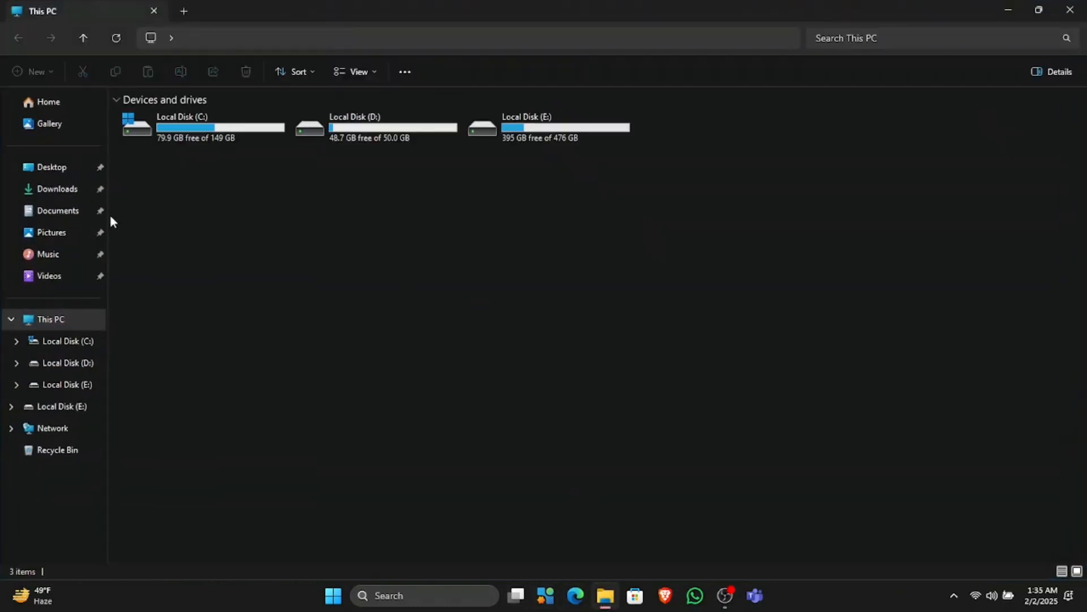
click(67, 237)
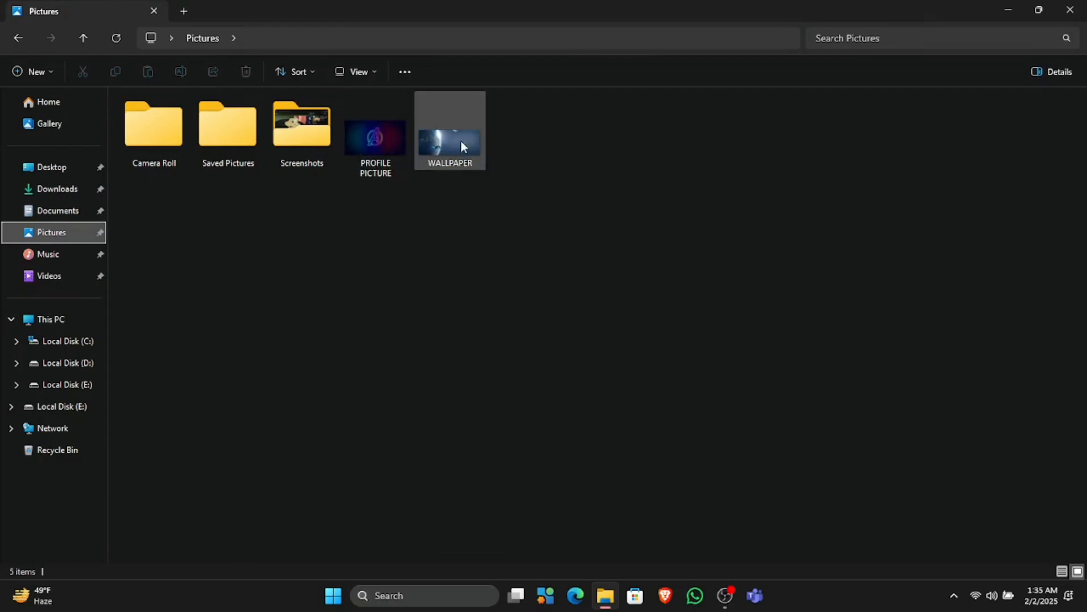
click(447, 138)
right_click(446, 138)
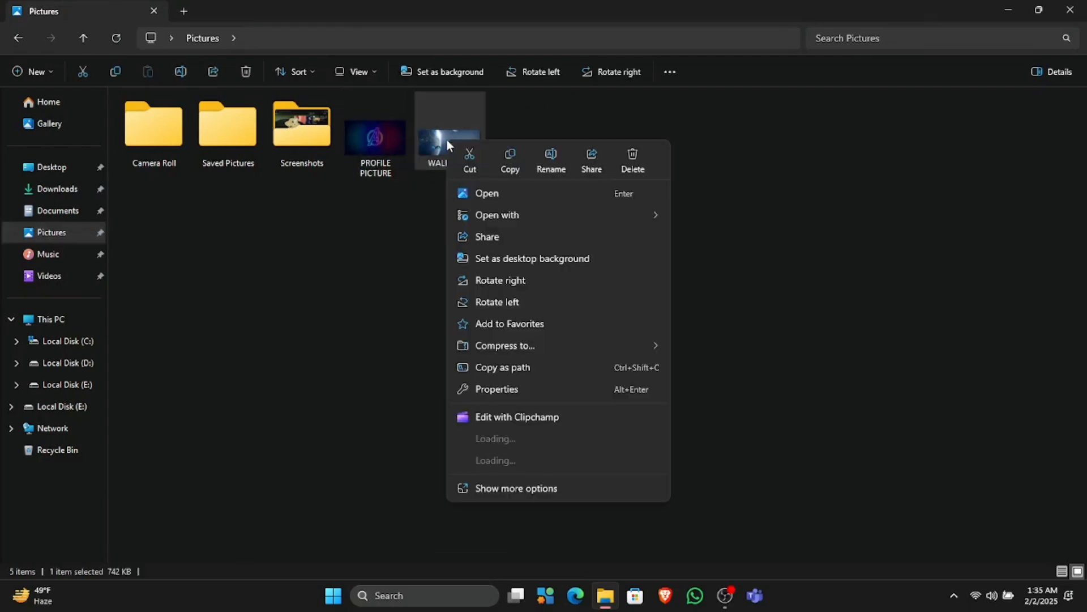
click(531, 258)
Turn on Show desktop icons from the desktop's View menu and refresh the desktop
click(1070, 10)
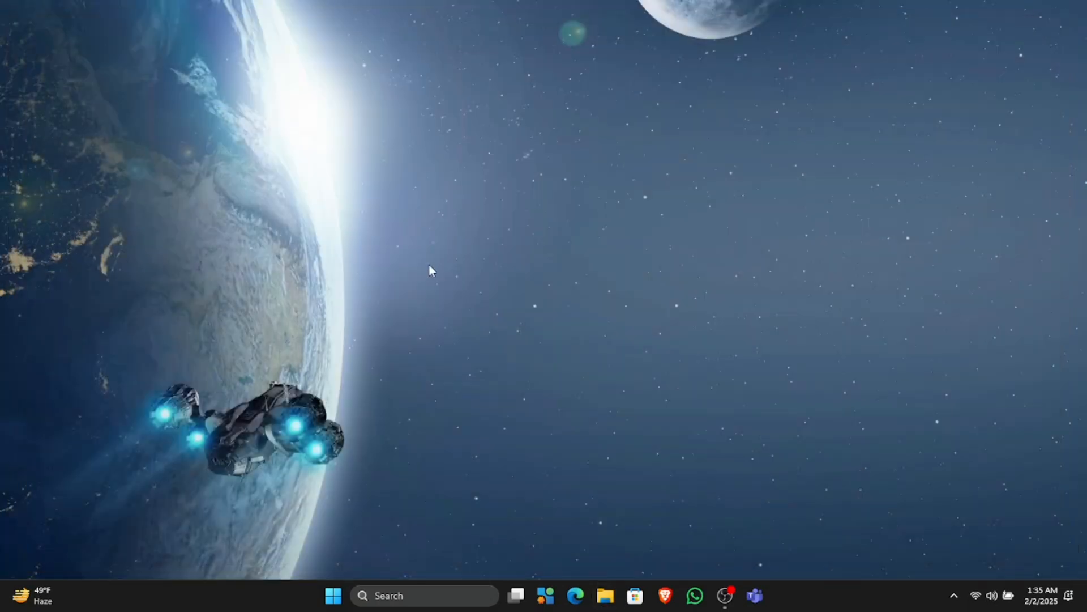
right_click(430, 265)
click(500, 322)
right_click(519, 257)
mouse_move(578, 272)
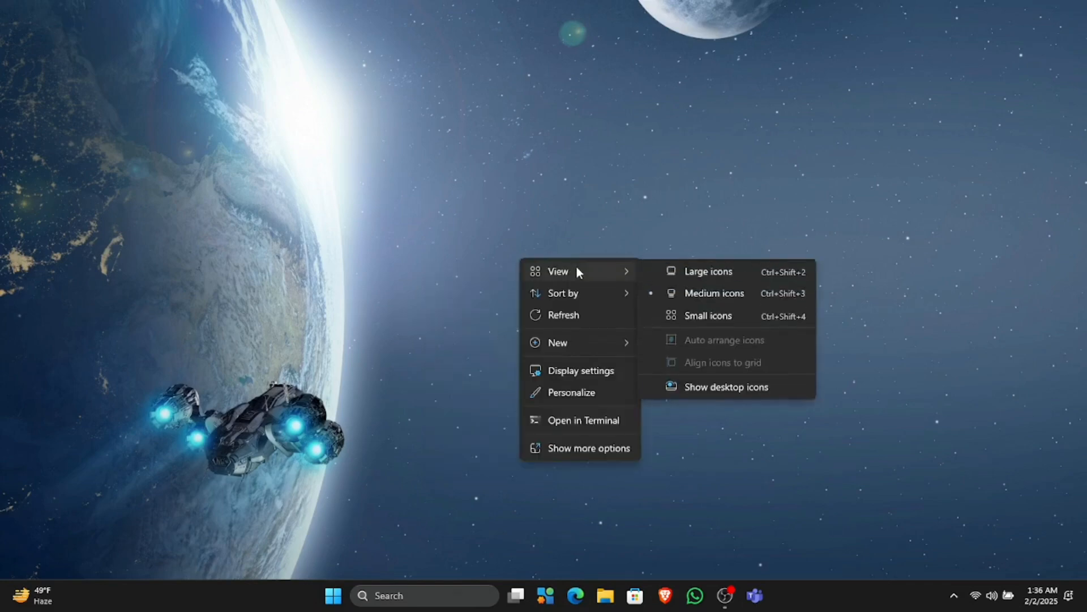
click(709, 388)
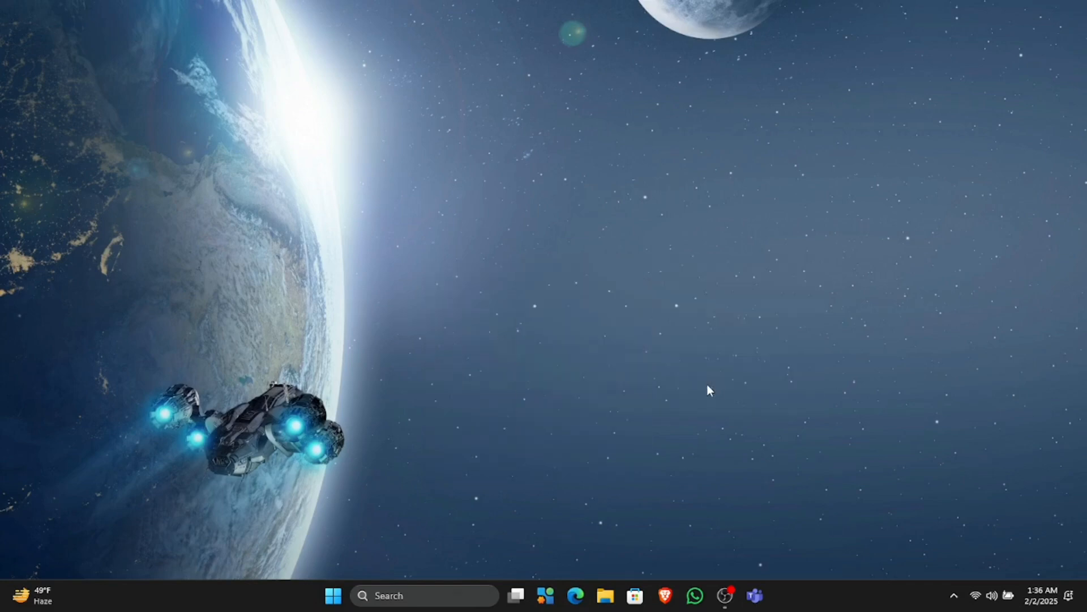
right_click(617, 402)
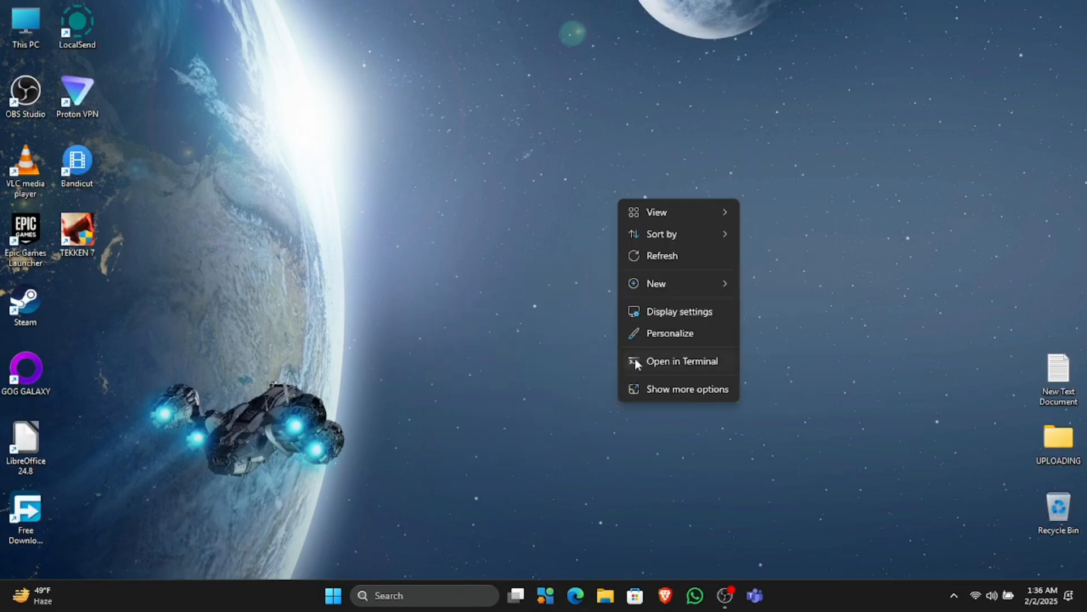
click(664, 264)
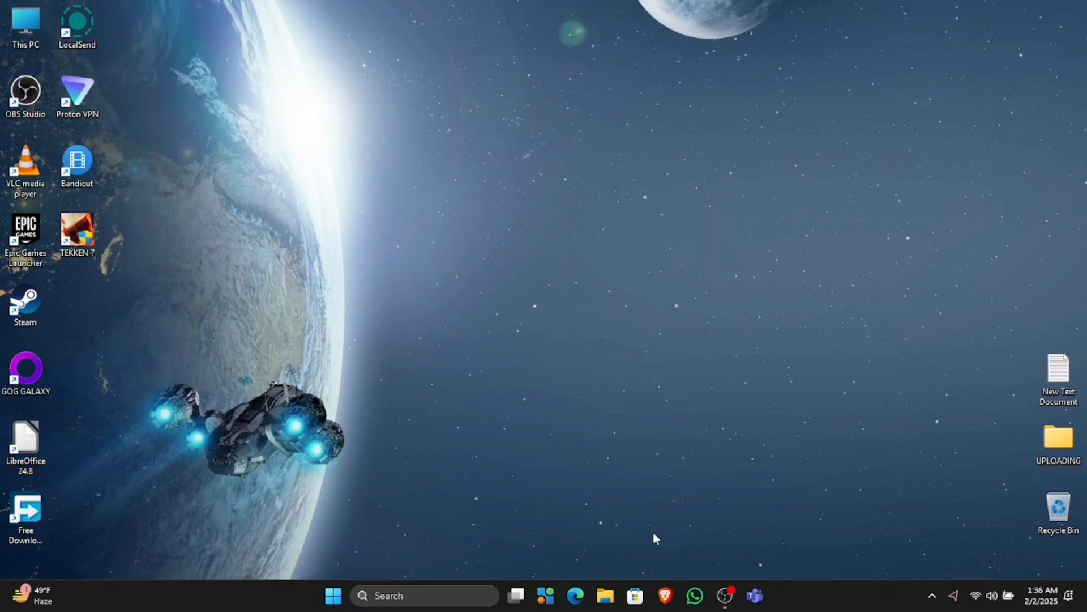
Open and close the Brave browser, then bring up the taskbar's context menu
click(664, 595)
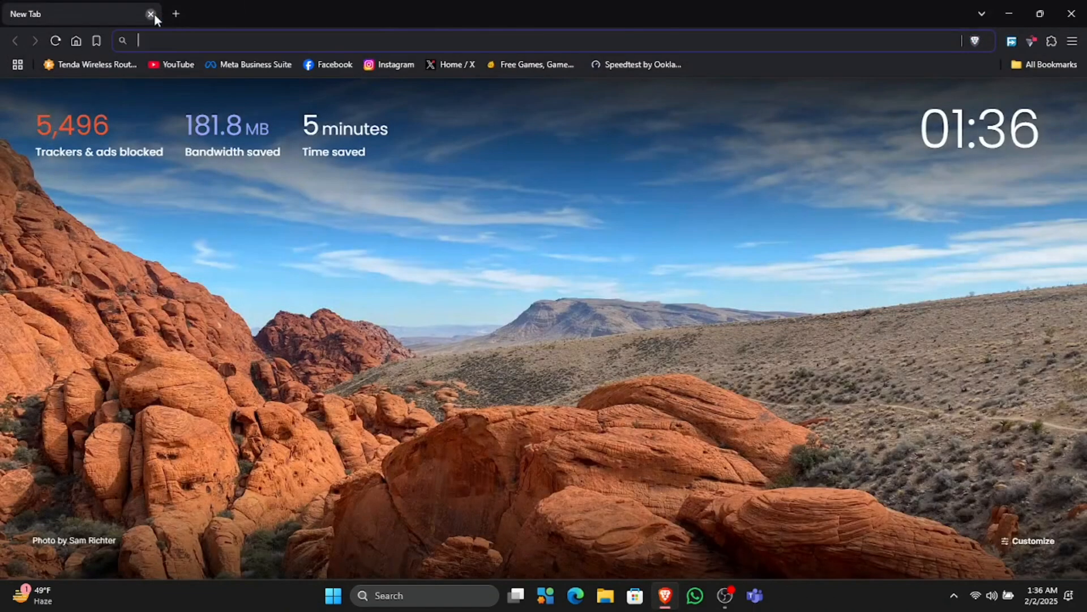
click(151, 14)
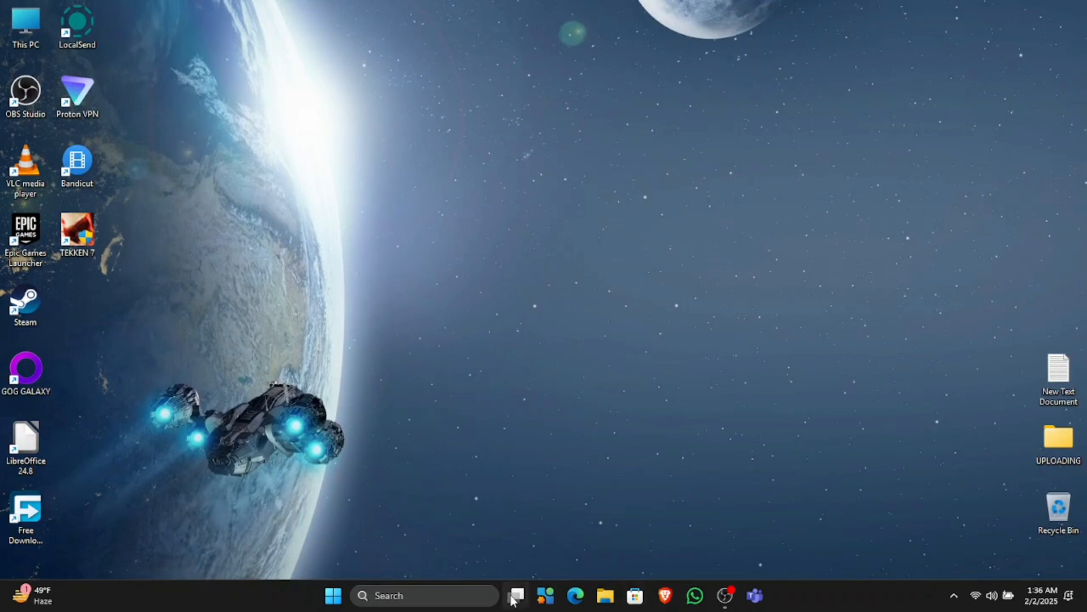
mouse_move(516, 594)
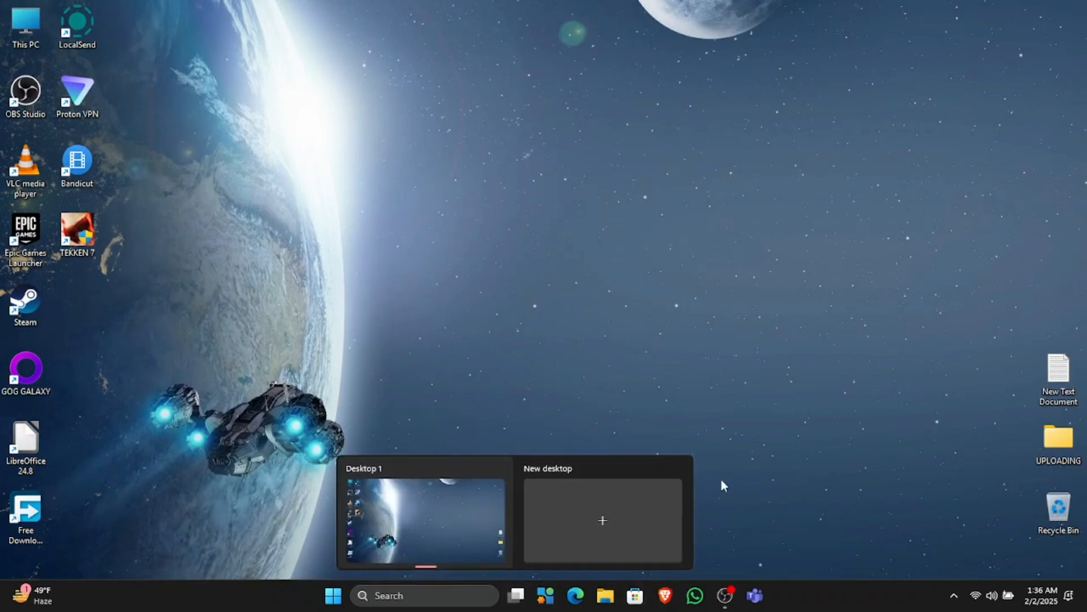
right_click(790, 593)
In Taskbar settings, keep Search as a search box and turn off Task view and Widgets
click(815, 566)
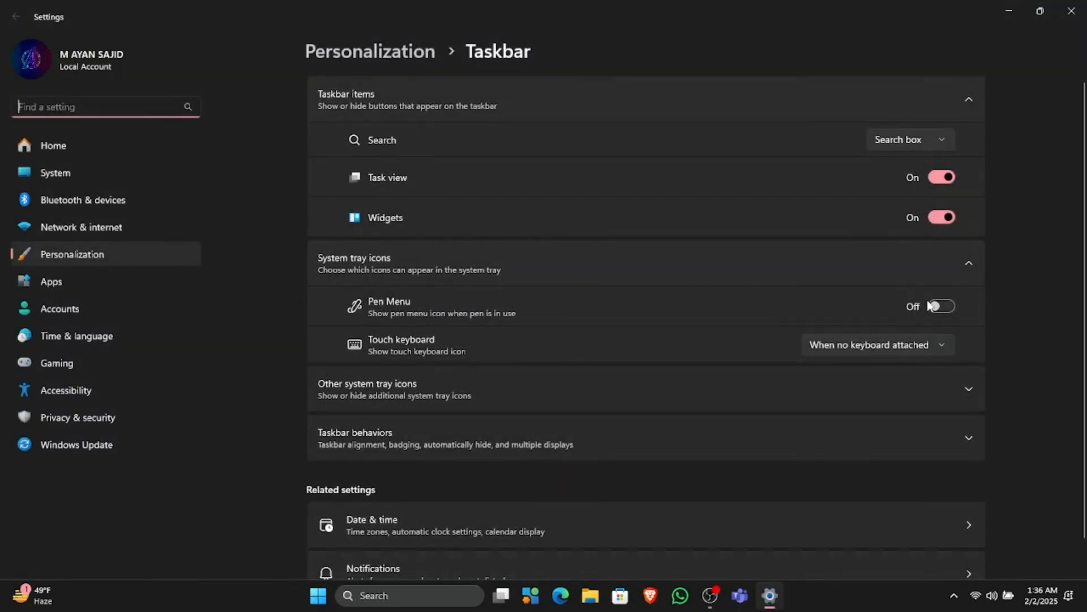
click(944, 147)
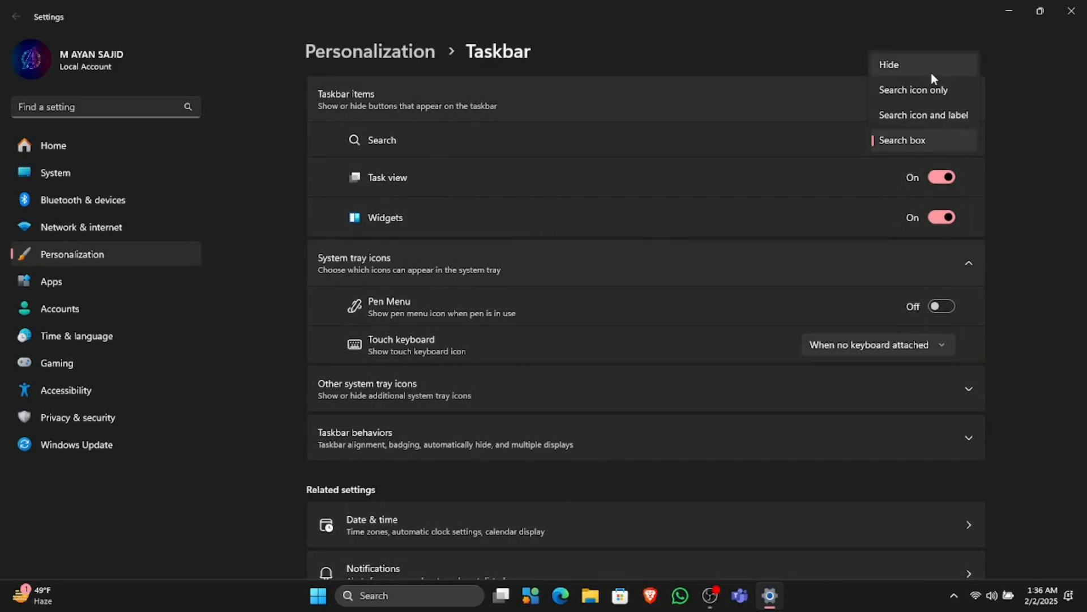
click(926, 180)
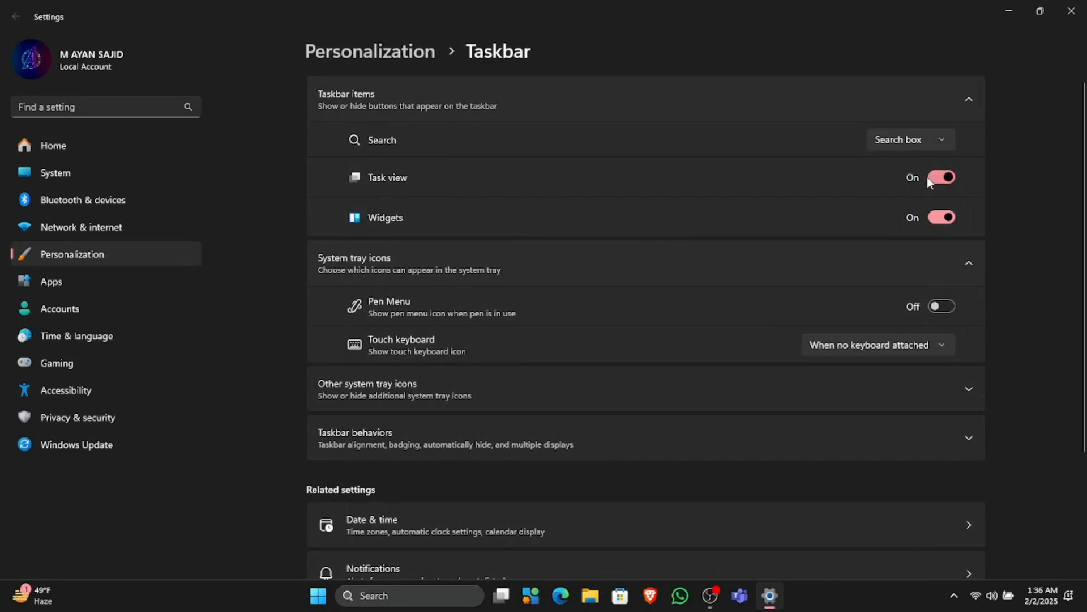
click(935, 181)
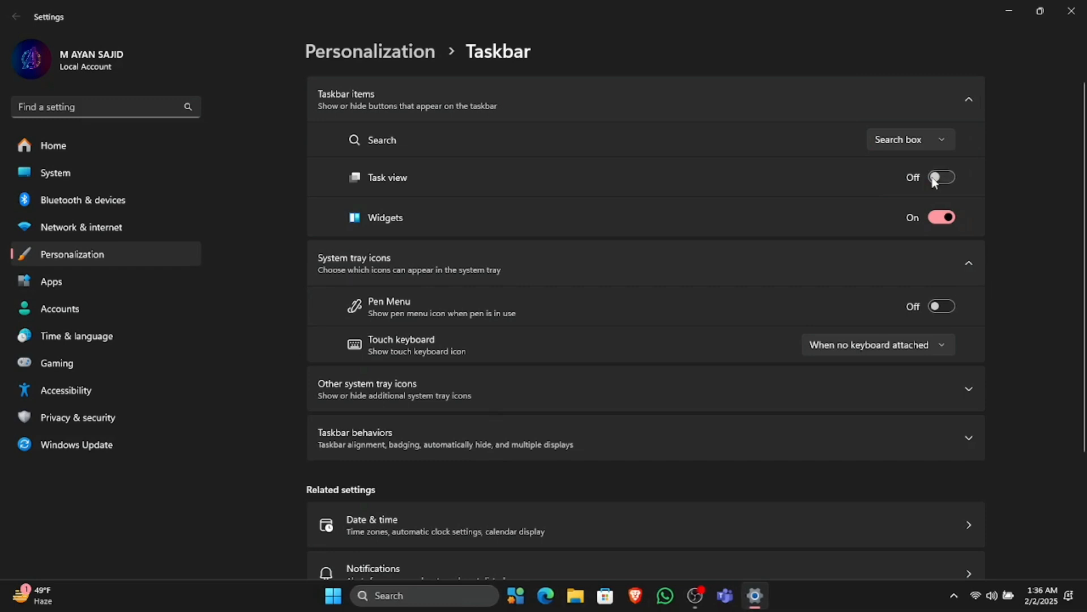
click(935, 208)
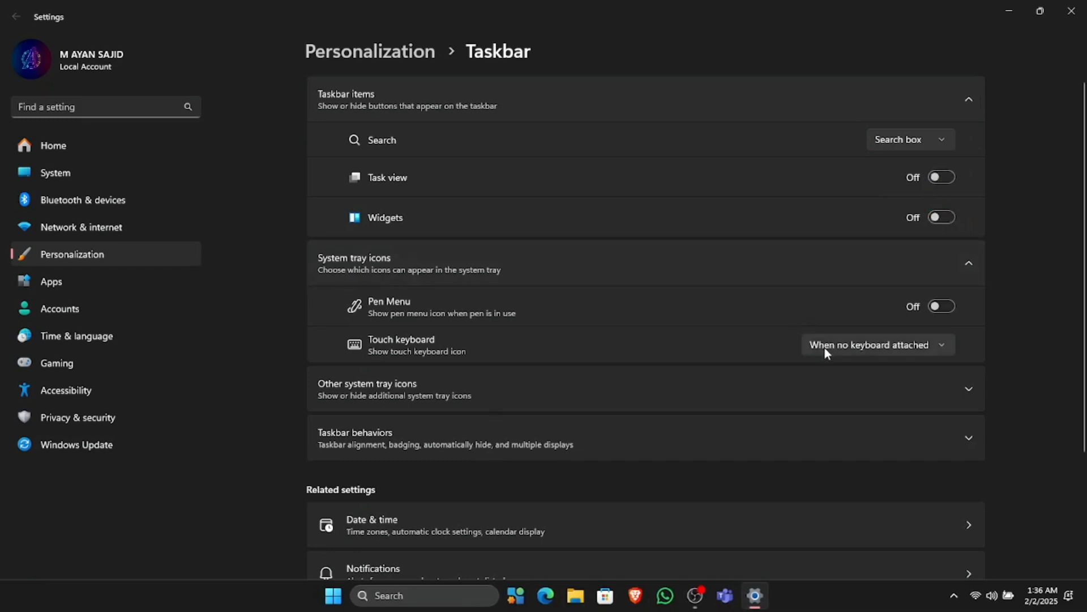
click(846, 376)
scroll(846, 376, down, 2)
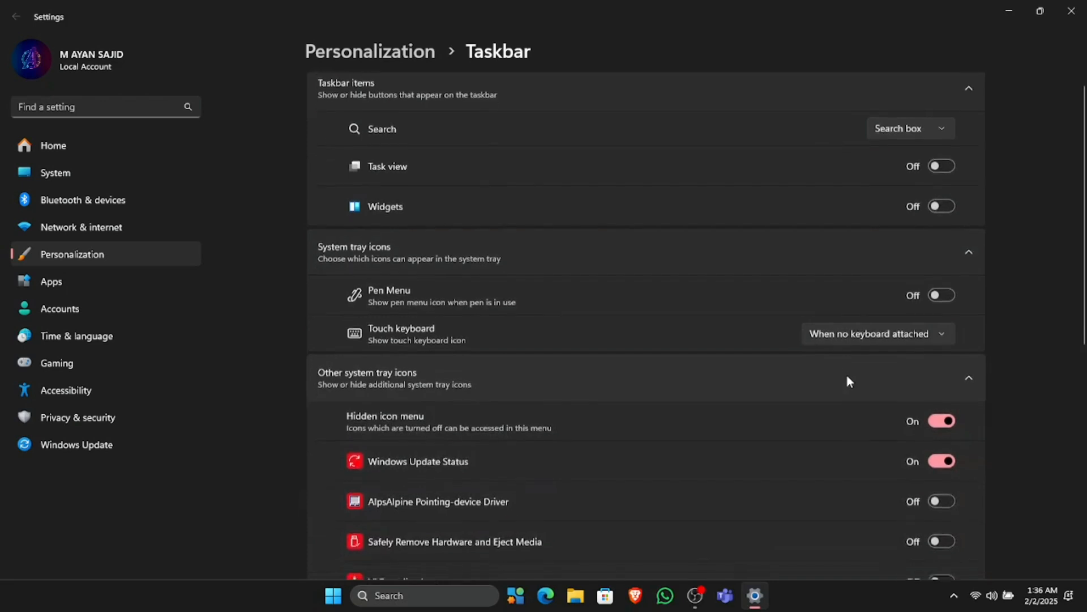
click(955, 290)
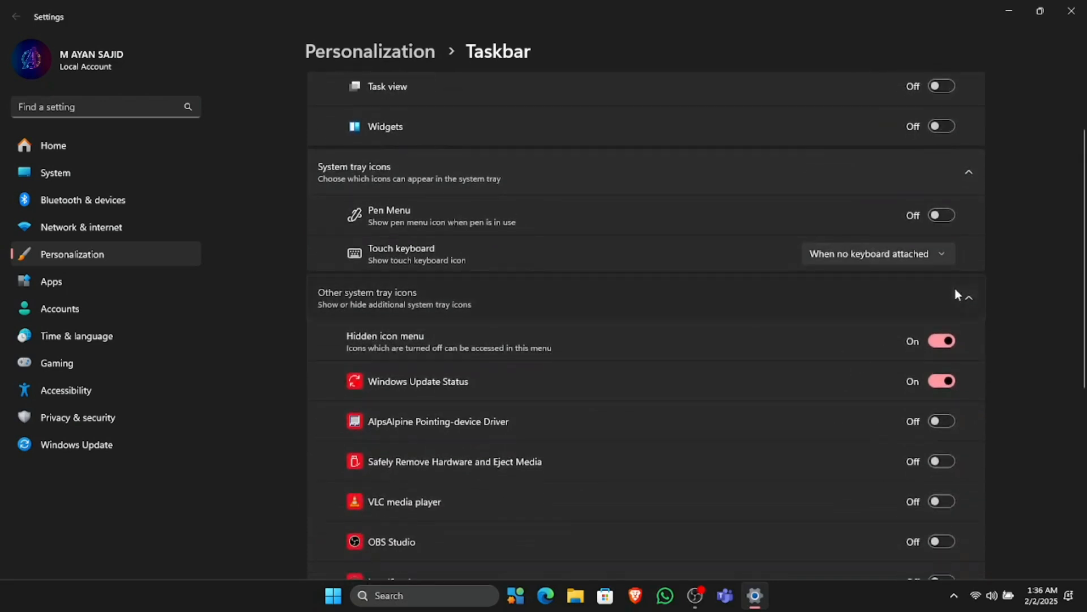
Set Taskbar alignment to Left under Taskbar behaviors
click(955, 354)
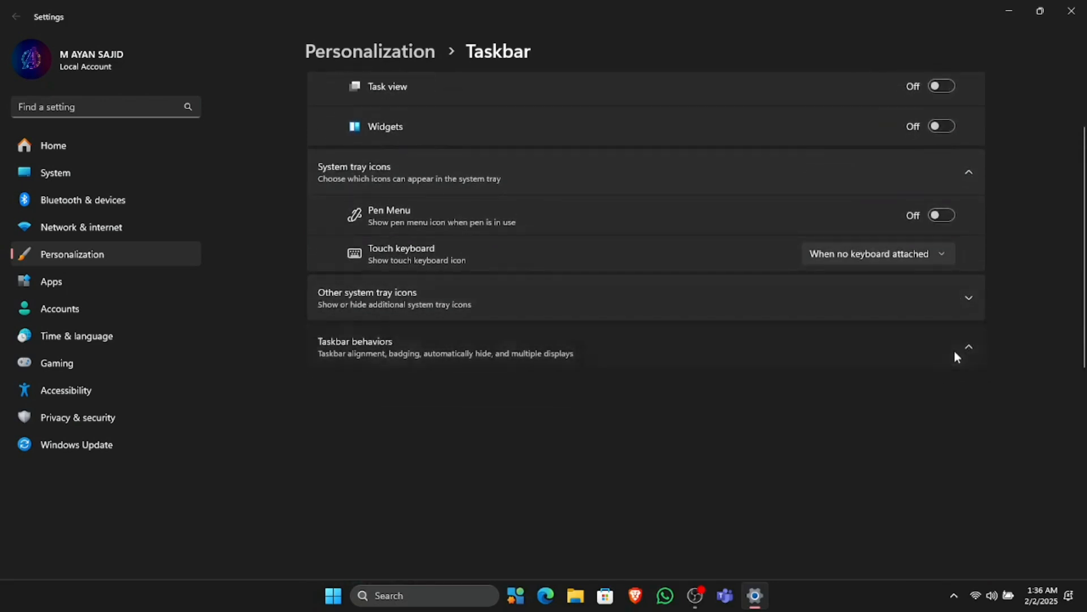
scroll(880, 348, down, 1)
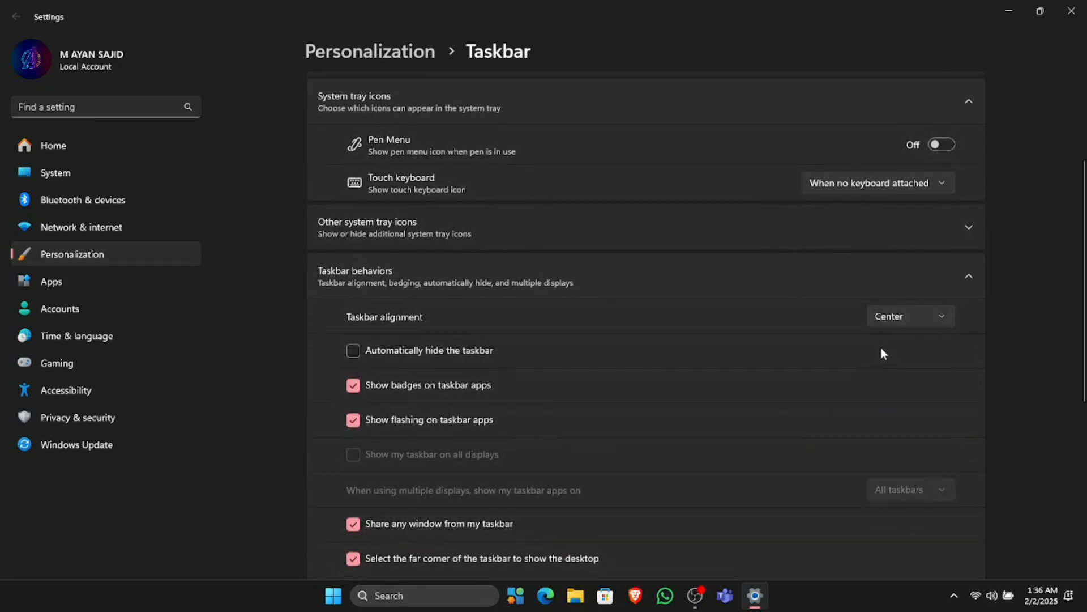
click(911, 318)
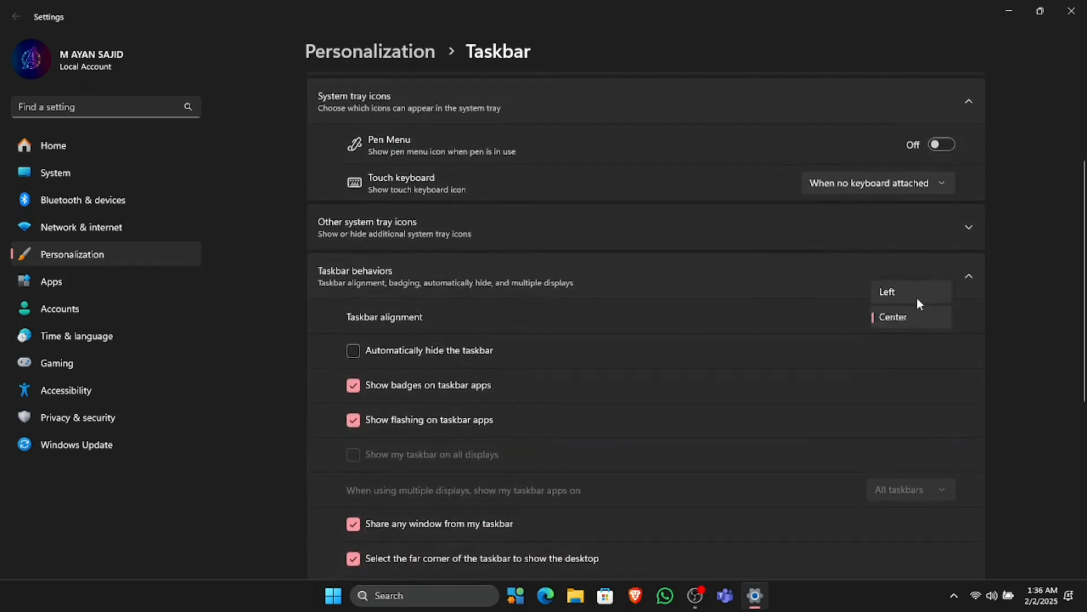
click(917, 297)
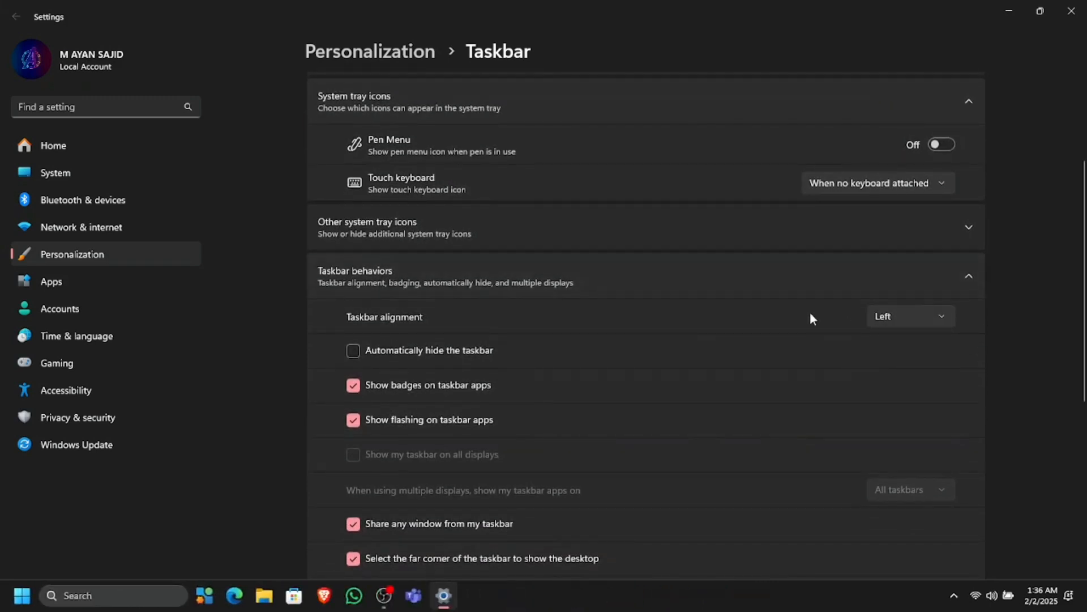
scroll(811, 317, down, 3)
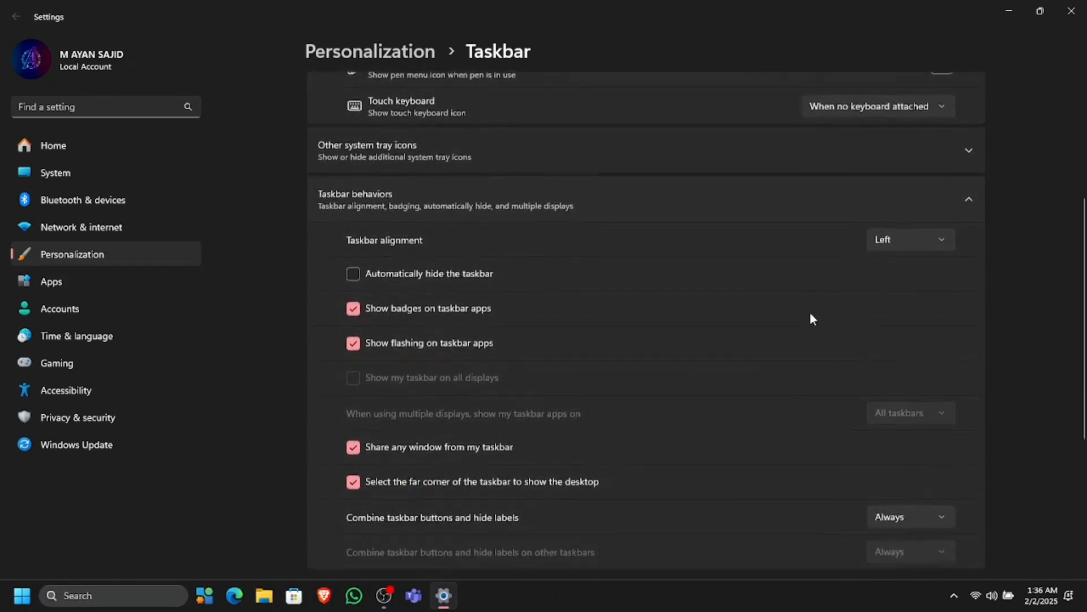
scroll(810, 317, down, 3)
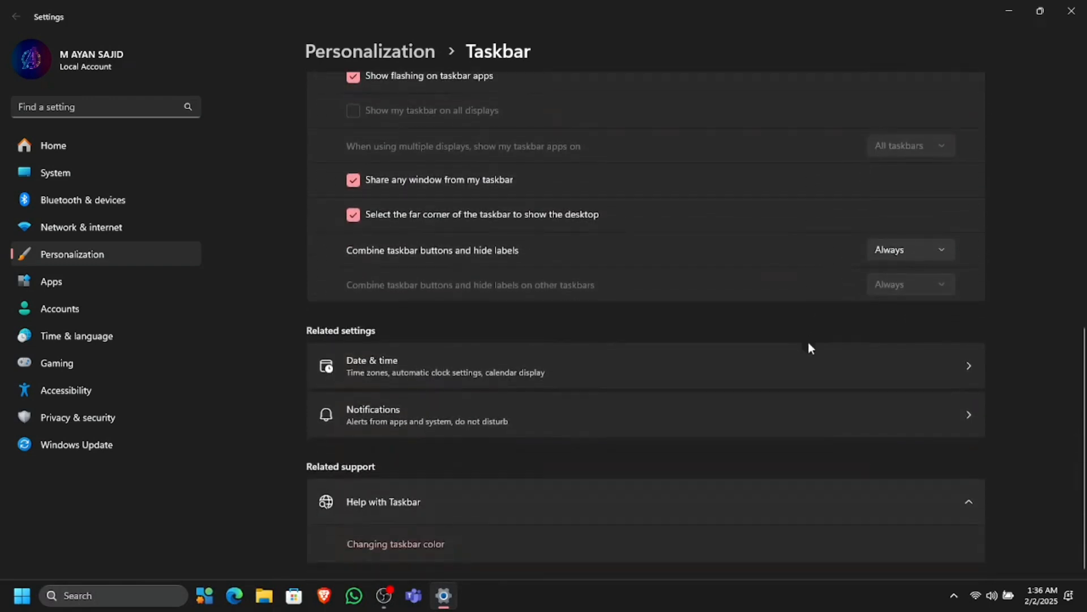
click(808, 363)
scroll(808, 363, down, 1)
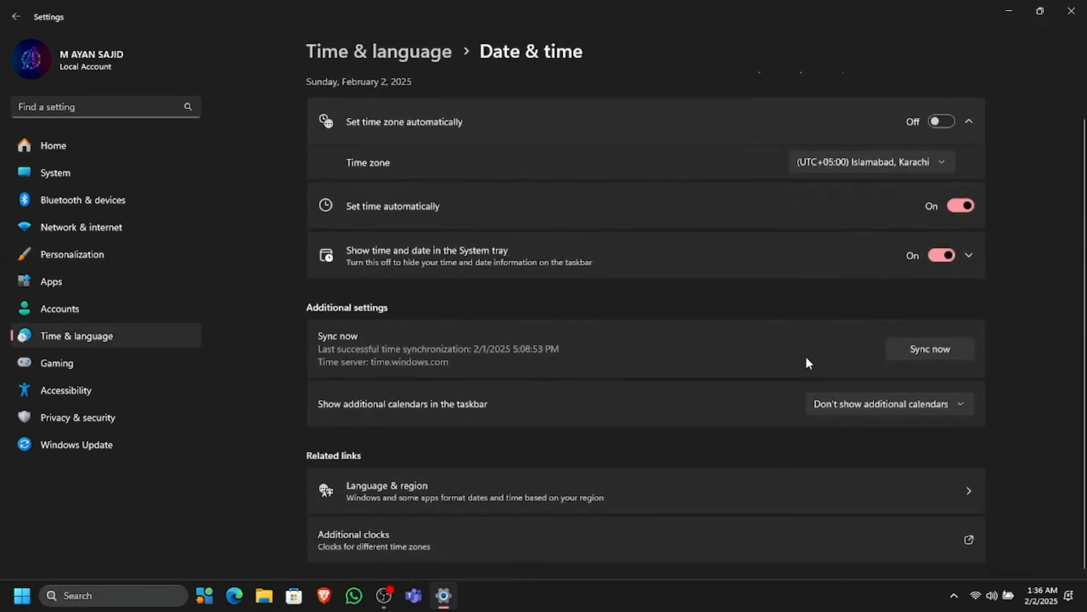
scroll(806, 355, up, 1)
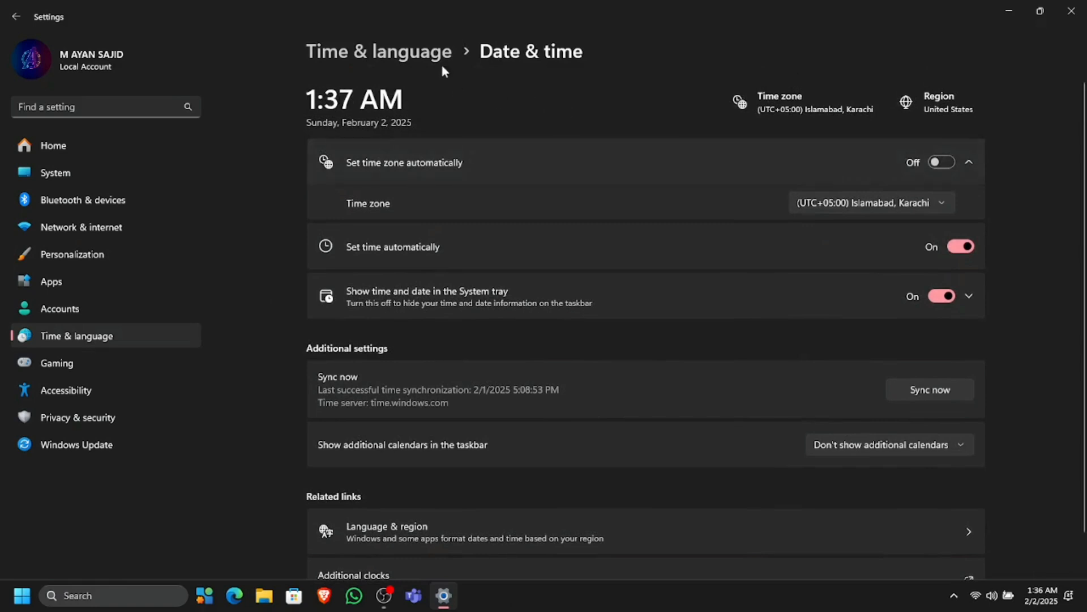
click(406, 52)
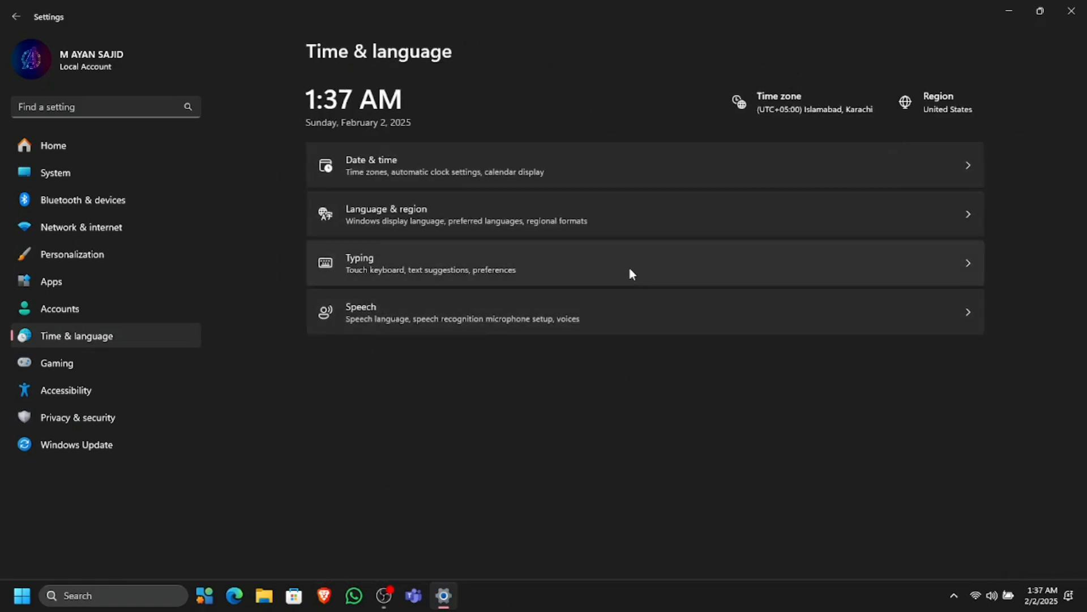
right_click(579, 609)
click(647, 571)
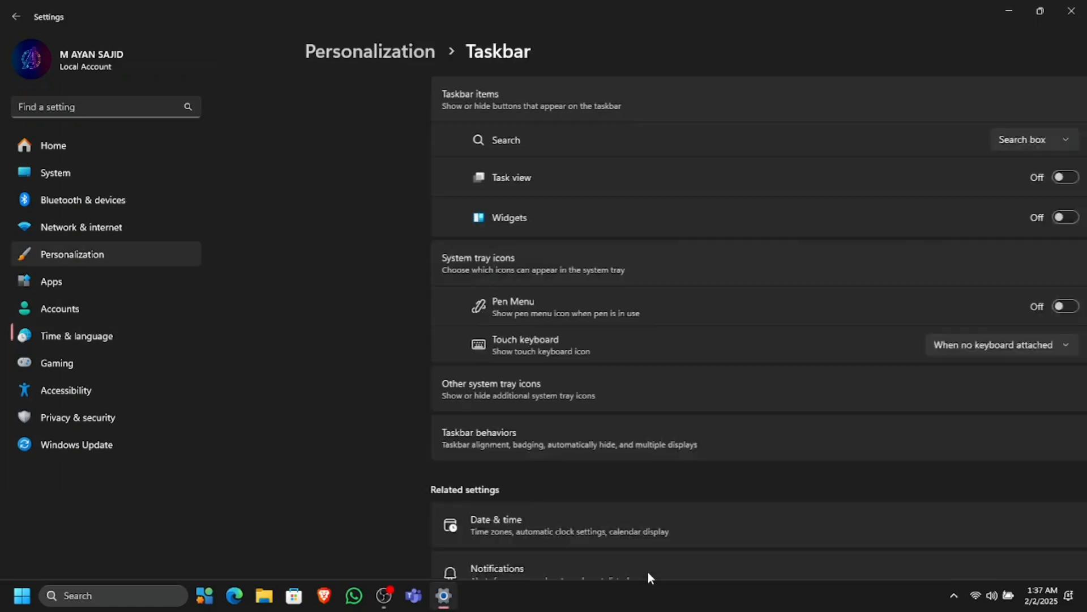
scroll(655, 433, down, 3)
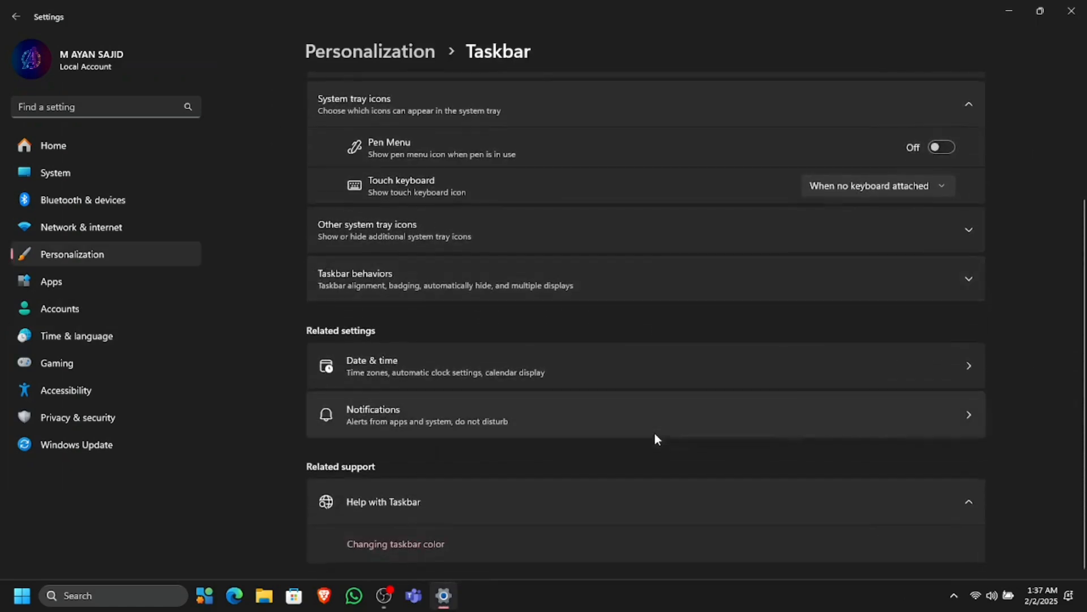
click(684, 274)
scroll(684, 269, down, 2)
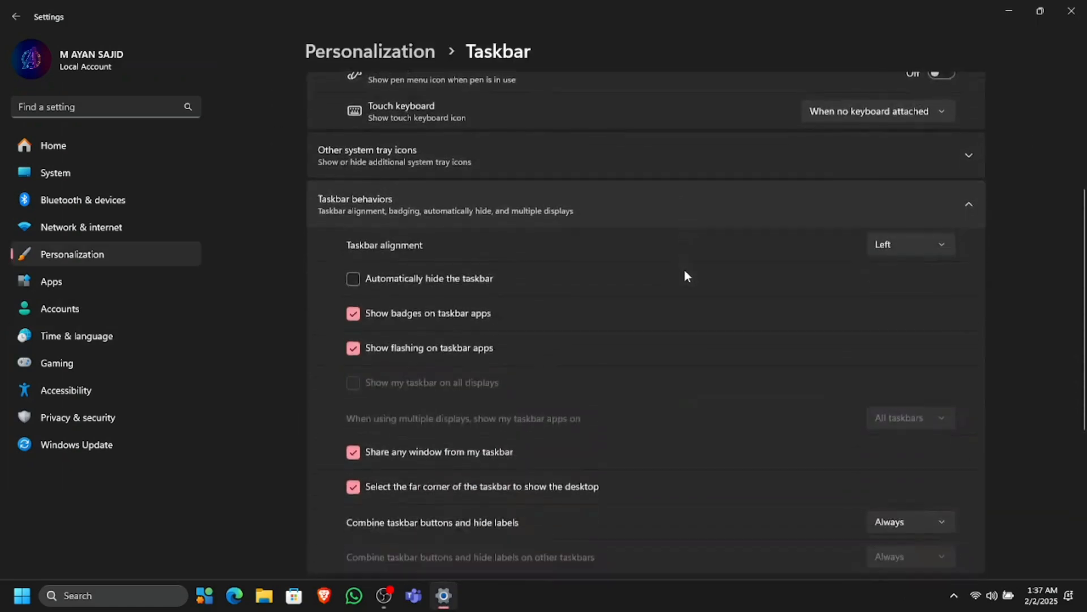
scroll(684, 269, up, 5)
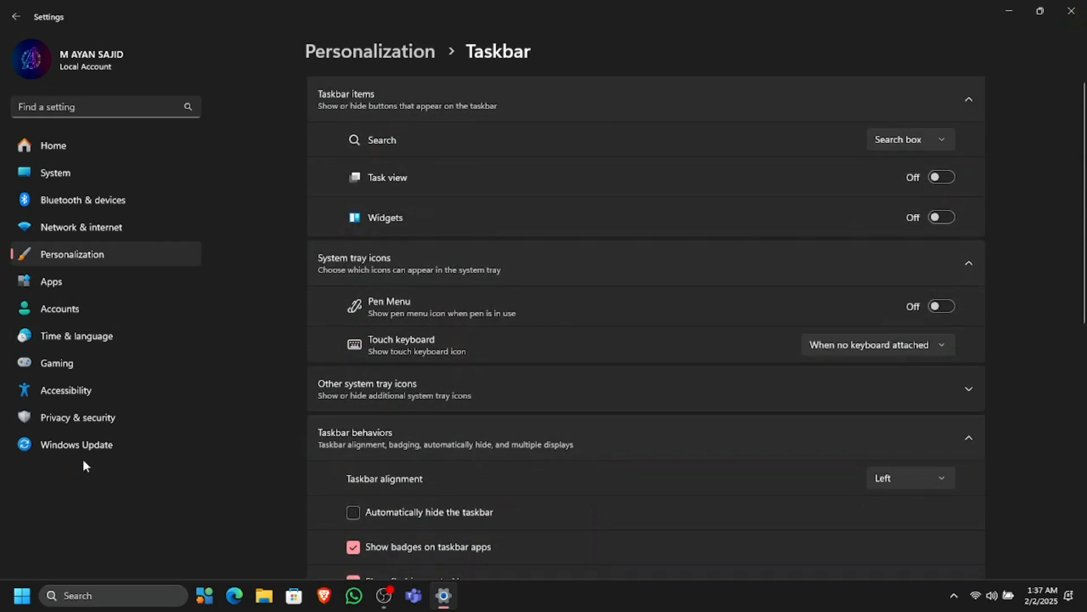
Open System > Activation and expand the activation state showing Windows 11 Pro is Active
click(107, 448)
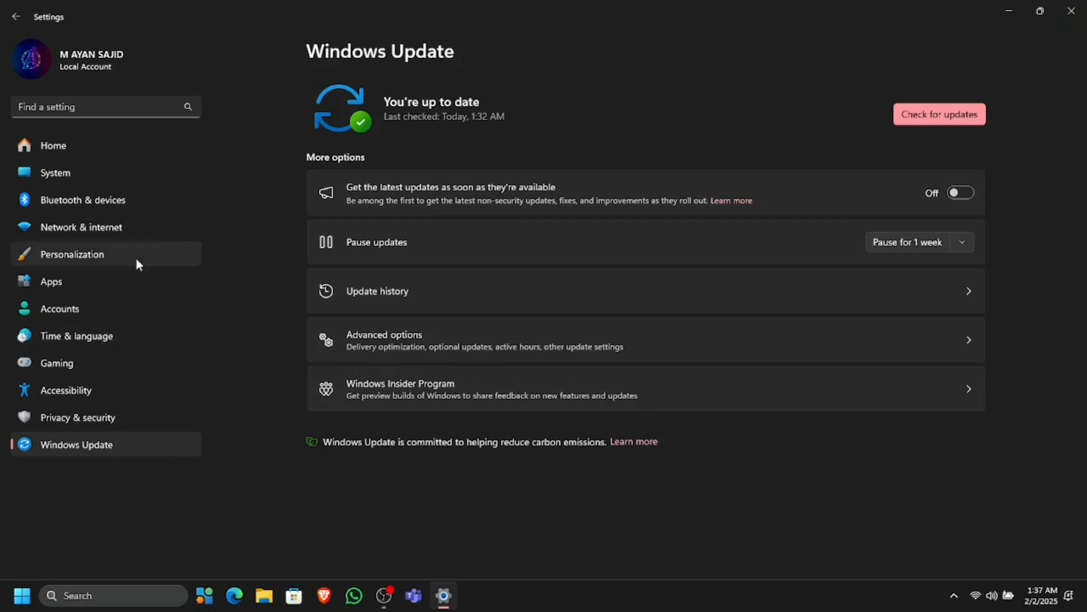
click(140, 176)
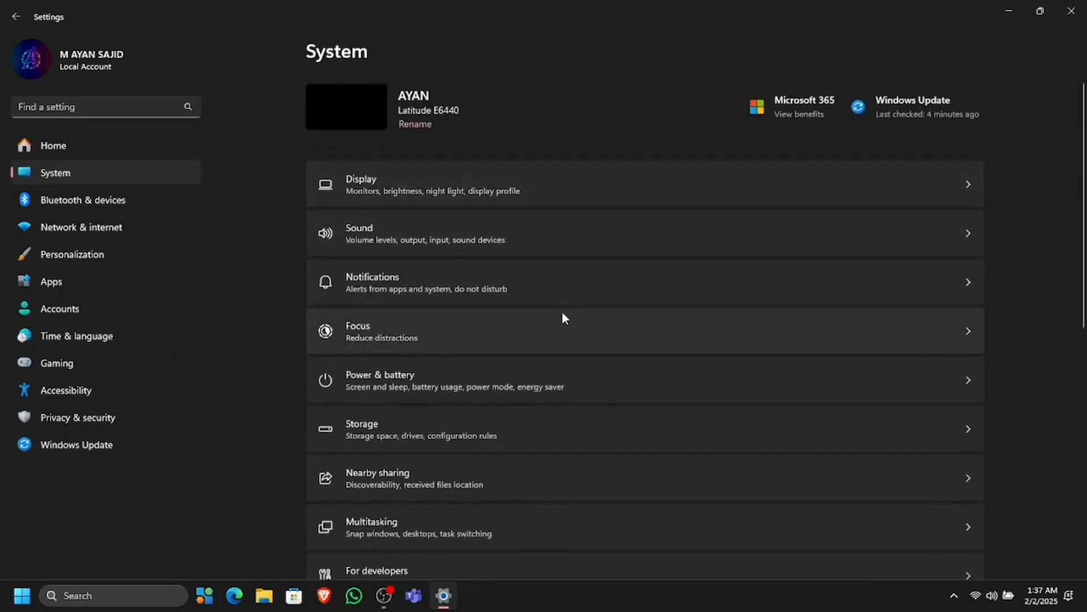
scroll(563, 315, down, 2)
scroll(563, 316, up, 1)
scroll(562, 311, up, 1)
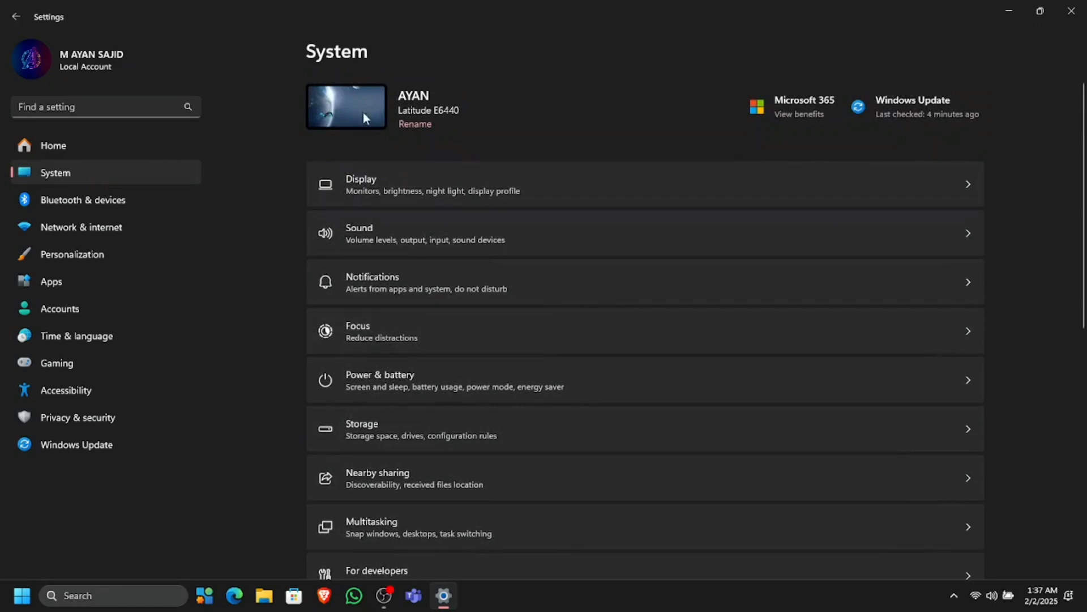
scroll(494, 269, down, 3)
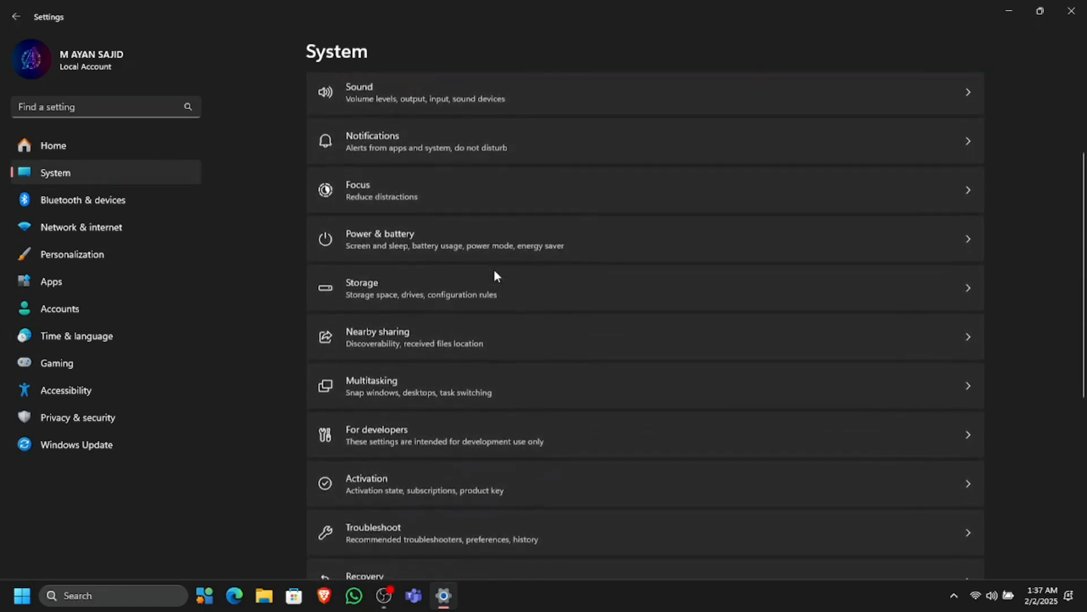
click(490, 470)
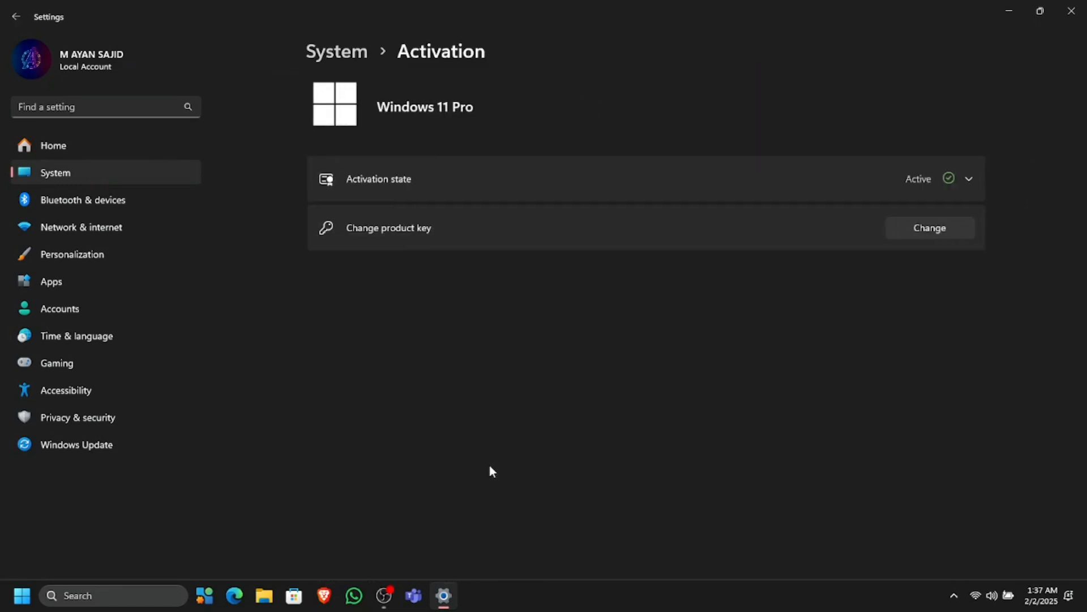
click(908, 162)
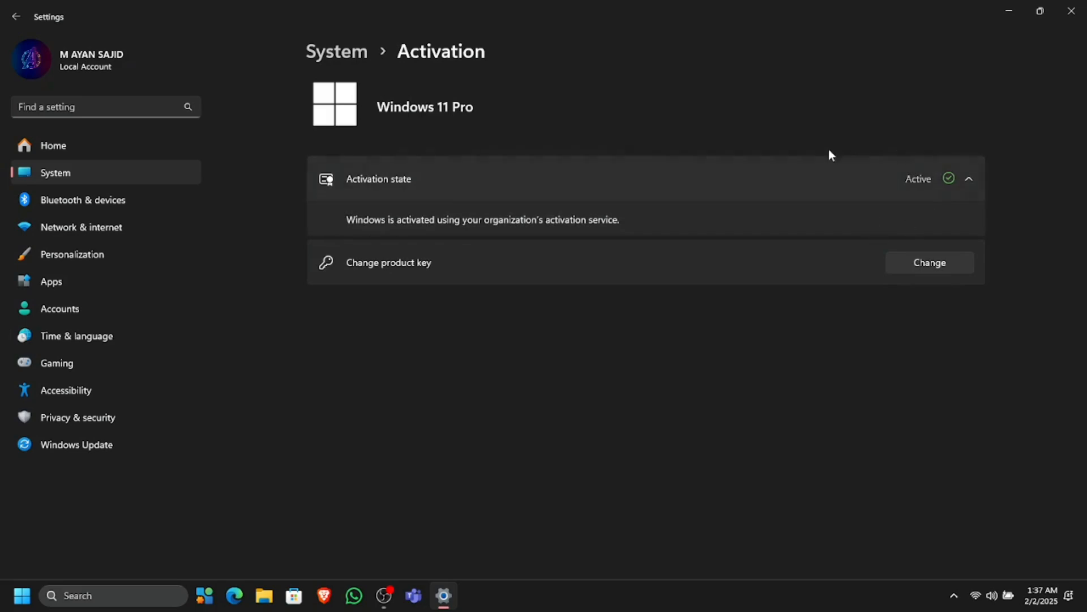
click(671, 190)
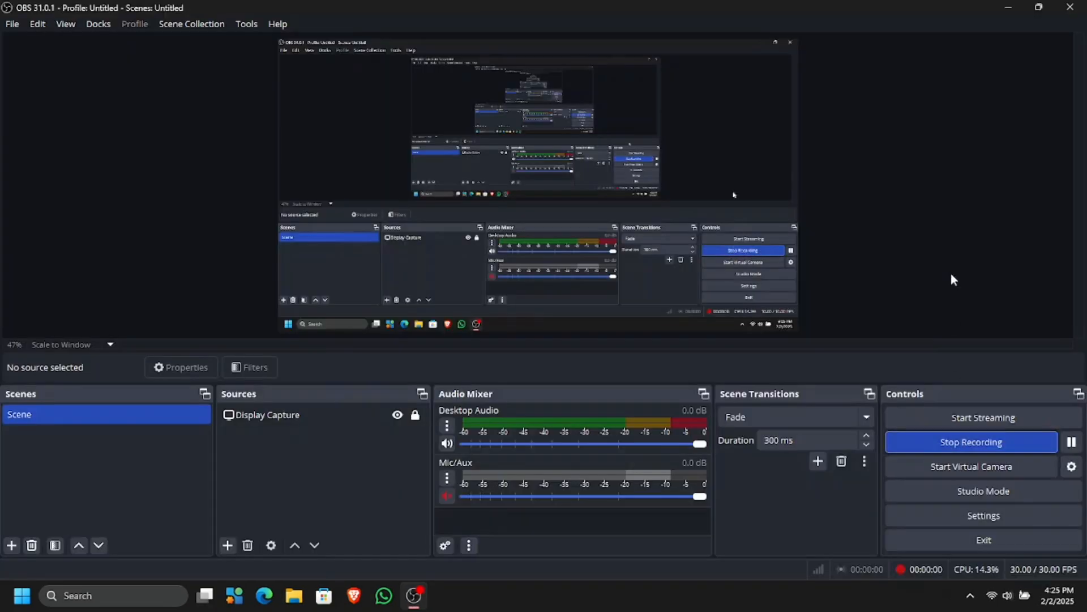
Minimize OBS and open Settings from the Start menu's pinned apps
click(1008, 11)
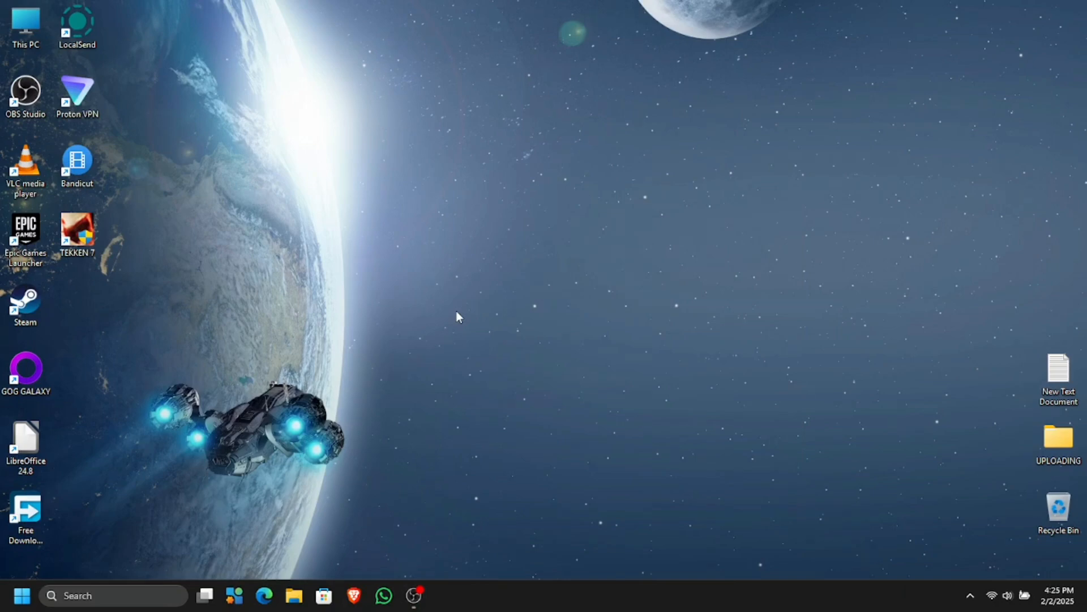
key(super)
click(261, 209)
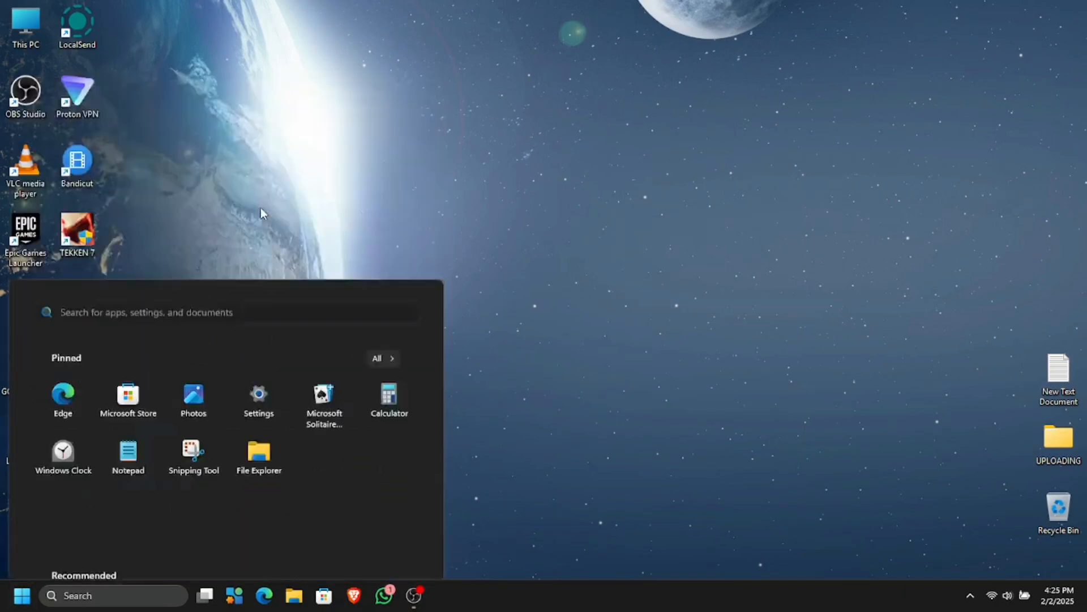
Navigate to the Recovery page via Windows Update's Advanced options
click(107, 446)
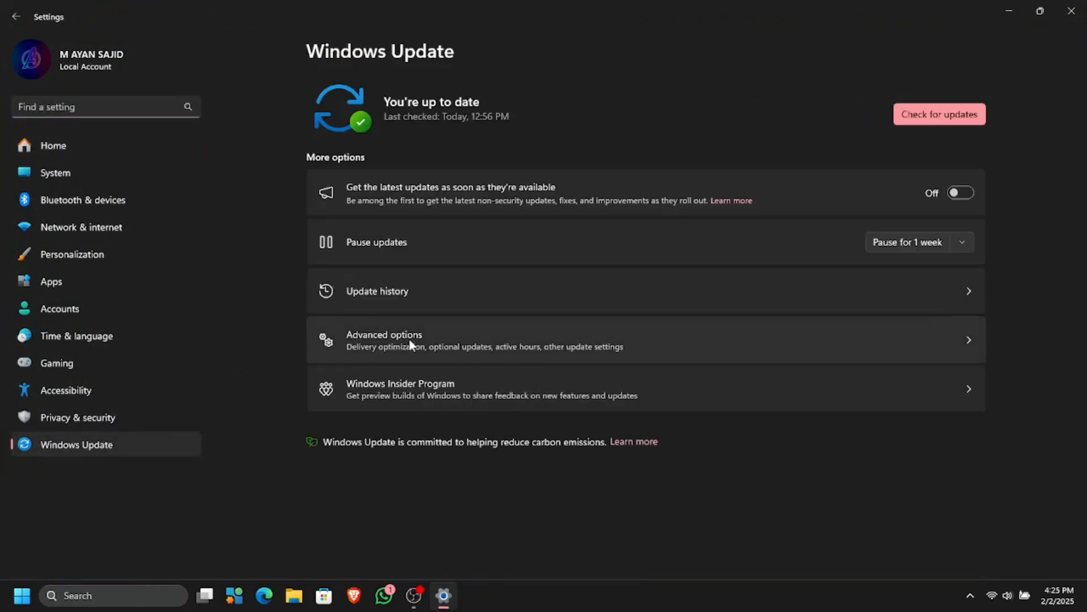
click(409, 338)
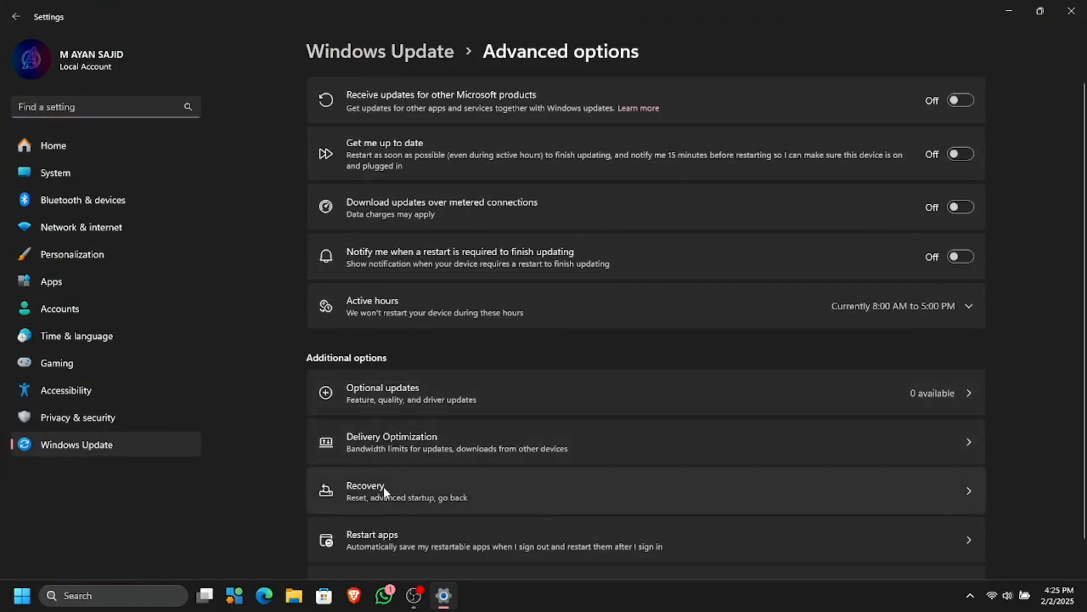
click(383, 487)
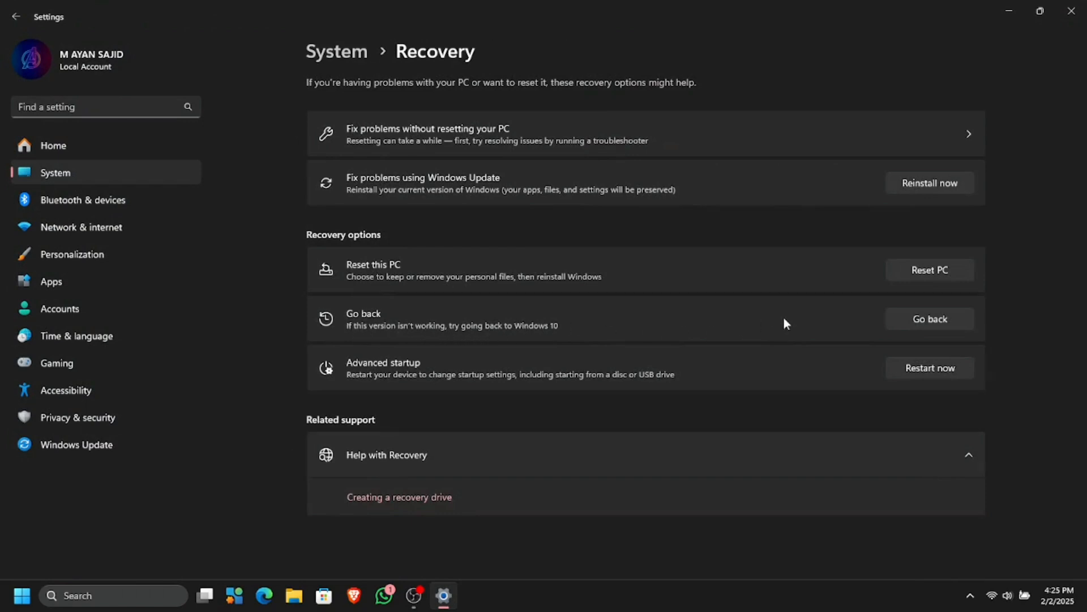
Start Go back to Windows 10, skip the feedback step, and decline checking for updates
click(925, 319)
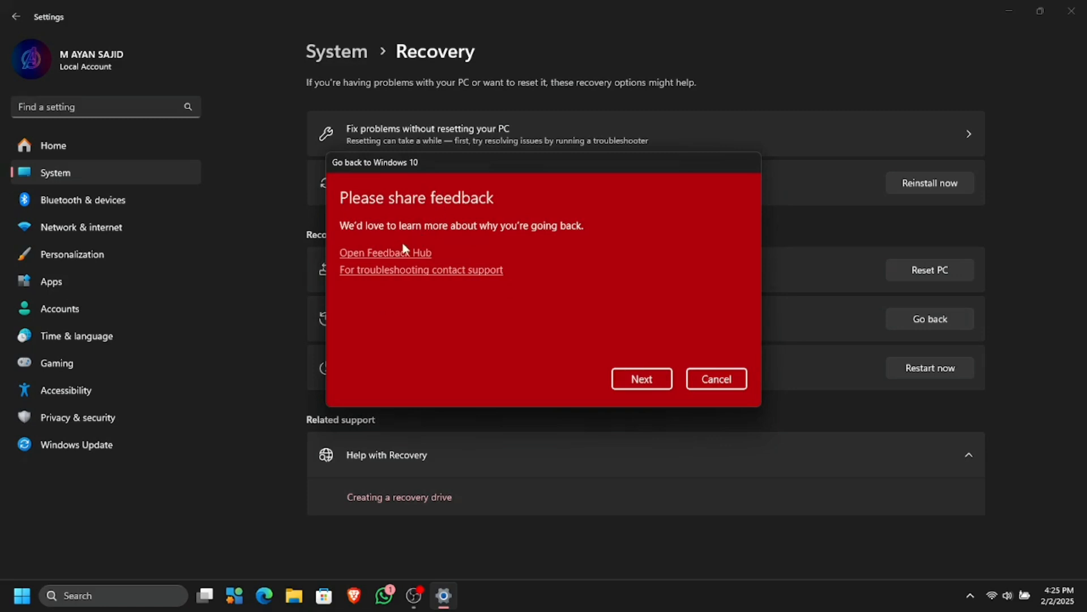
click(637, 384)
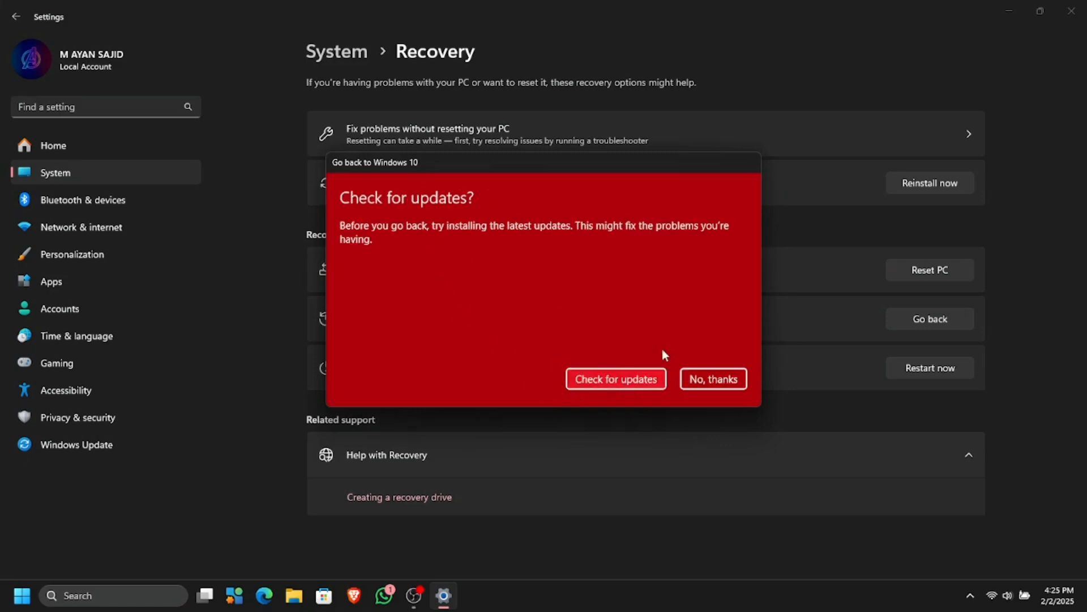
click(713, 379)
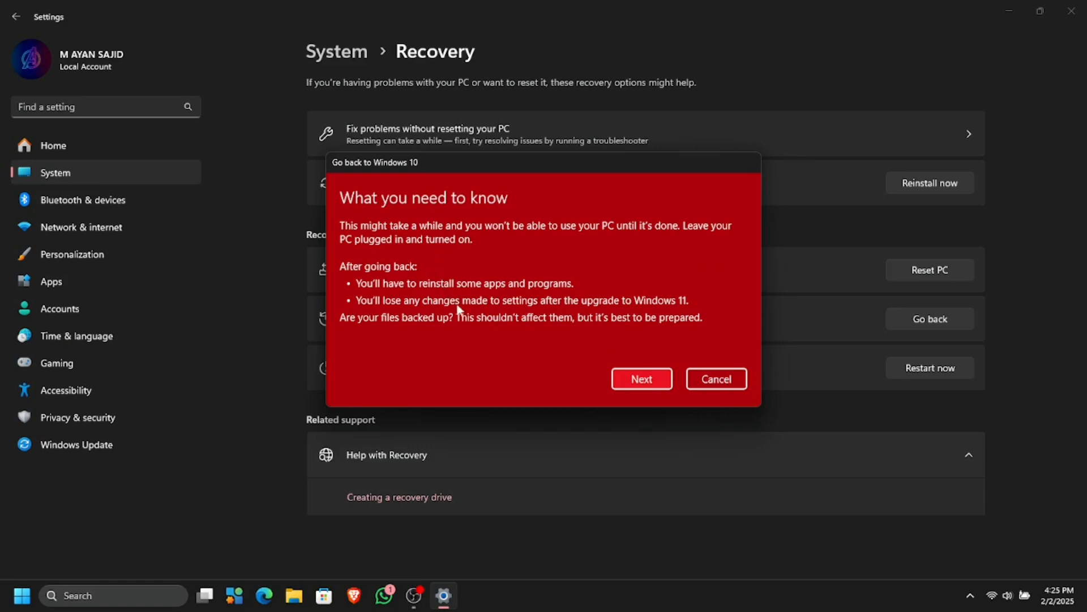